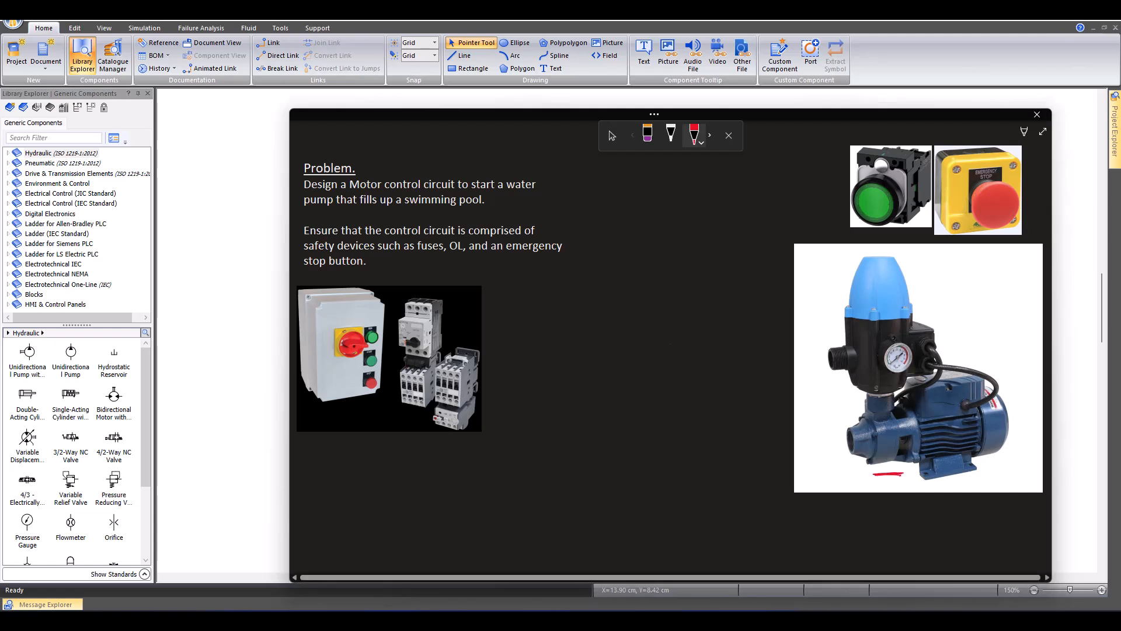
# Step: Mark the water pump's side port and the joint below its pressure controller with short red pen strokes
pyautogui.moveTo(845, 396)
pyautogui.mouseDown()
pyautogui.moveTo(867, 393)
pyautogui.moveTo(854, 391)
pyautogui.mouseUp()
pyautogui.moveTo(794, 359); pyautogui.dragTo(824, 358)
pyautogui.moveTo(811, 362)
pyautogui.mouseDown()
pyautogui.moveTo(825, 360)
pyautogui.moveTo(813, 362)
pyautogui.mouseUp()
pyautogui.moveTo(799, 365); pyautogui.dragTo(820, 366)
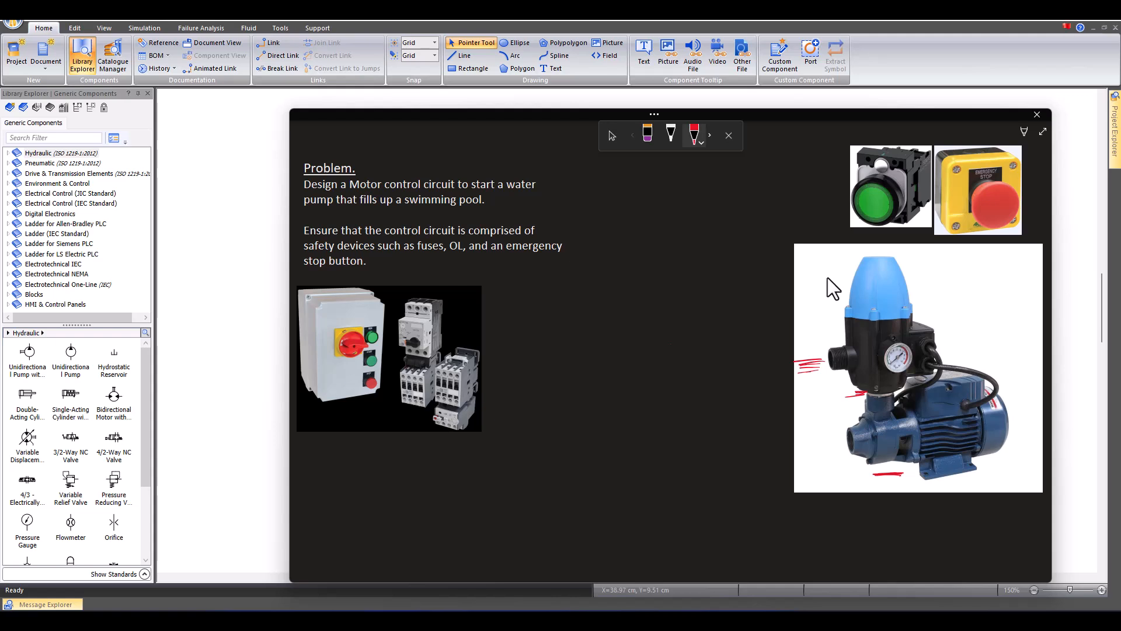
# Step: Handwrite "DOL" and "Direct on line" in red beside the problem statement
pyautogui.moveTo(596, 172); pyautogui.dragTo(600, 182)
pyautogui.moveTo(601, 170); pyautogui.dragTo(657, 177)
pyautogui.moveTo(572, 198); pyautogui.dragTo(568, 216)
pyautogui.moveTo(587, 205)
pyautogui.mouseDown()
pyautogui.moveTo(587, 216)
pyautogui.moveTo(623, 219)
pyautogui.mouseUp()
pyautogui.moveTo(629, 210); pyautogui.dragTo(627, 219)
pyautogui.moveTo(635, 192)
pyautogui.mouseDown()
pyautogui.moveTo(635, 220)
pyautogui.moveTo(643, 205)
pyautogui.moveTo(751, 217)
pyautogui.mouseUp()
pyautogui.click(714, 192)
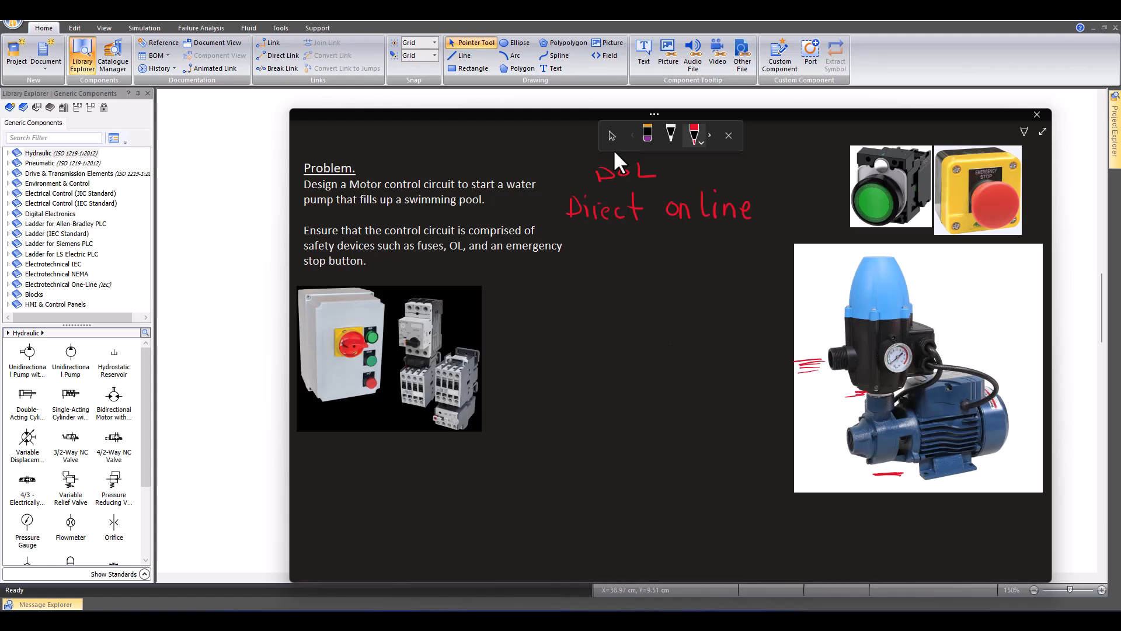
# Step: Handwrite the rating "< 4kW" in red on the pump picture
pyautogui.moveTo(963, 257)
pyautogui.mouseDown()
pyautogui.moveTo(950, 266)
pyautogui.moveTo(964, 273)
pyautogui.mouseUp()
pyautogui.moveTo(988, 261)
pyautogui.mouseDown()
pyautogui.moveTo(986, 276)
pyautogui.moveTo(996, 274)
pyautogui.mouseUp()
pyautogui.moveTo(1005, 262)
pyautogui.mouseDown()
pyautogui.moveTo(1007, 273)
pyautogui.moveTo(1033, 262)
pyautogui.mouseUp()
pyautogui.click(612, 136)
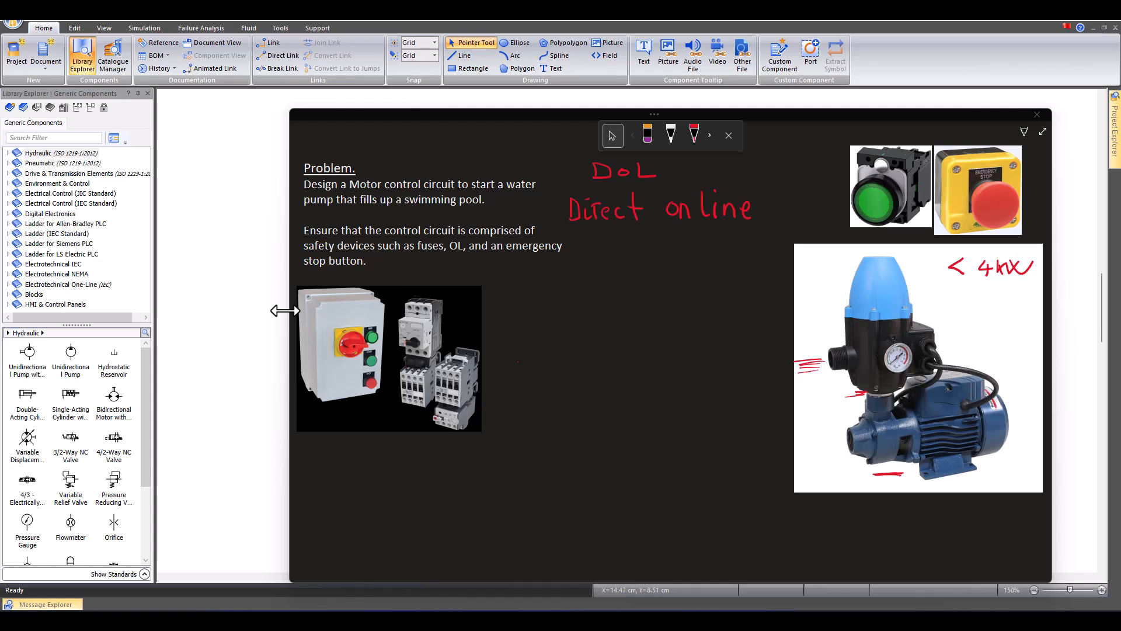
# Step: Handwrite the red headings "Control circuit" and "Power circuit" side by side below the Direct on line note
pyautogui.moveTo(485, 273); pyautogui.dragTo(515, 285)
pyautogui.moveTo(508, 275); pyautogui.dragTo(569, 284)
pyautogui.moveTo(580, 276); pyautogui.dragTo(616, 286)
pyautogui.moveTo(610, 277); pyautogui.dragTo(622, 275)
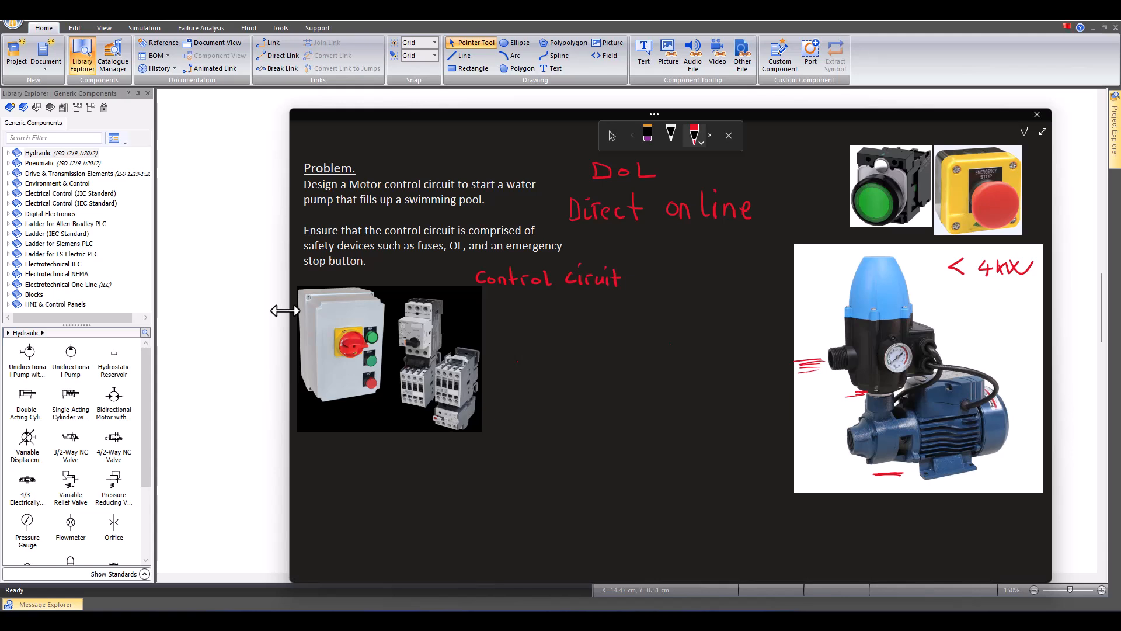
pyautogui.moveTo(677, 266)
pyautogui.mouseDown()
pyautogui.moveTo(678, 285)
pyautogui.moveTo(691, 275)
pyautogui.moveTo(750, 283)
pyautogui.mouseUp()
pyautogui.moveTo(756, 275)
pyautogui.mouseDown()
pyautogui.moveTo(756, 284)
pyautogui.moveTo(770, 276)
pyautogui.mouseUp()
pyautogui.moveTo(779, 277)
pyautogui.mouseDown()
pyautogui.moveTo(774, 285)
pyautogui.moveTo(798, 286)
pyautogui.mouseUp()
pyautogui.moveTo(794, 277); pyautogui.dragTo(803, 277)
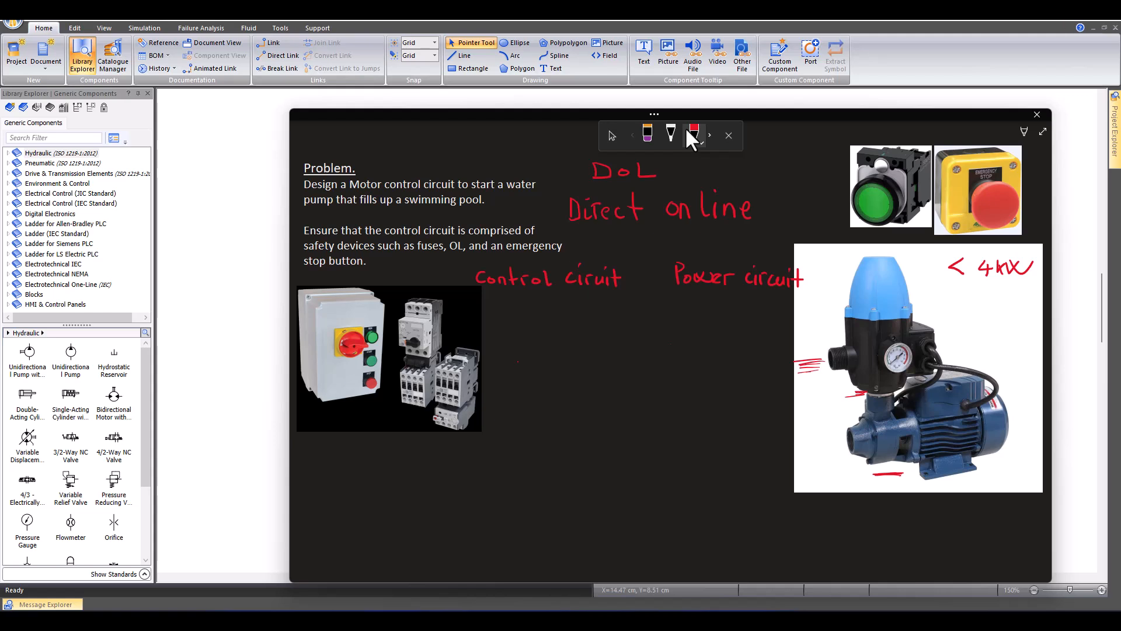
# Step: Sketch the control circuit's 24V supply line in red with a fuse and an emergency stop contact labelled E
pyautogui.moveTo(490, 302)
pyautogui.mouseDown()
pyautogui.moveTo(553, 303)
pyautogui.moveTo(550, 368)
pyautogui.mouseUp()
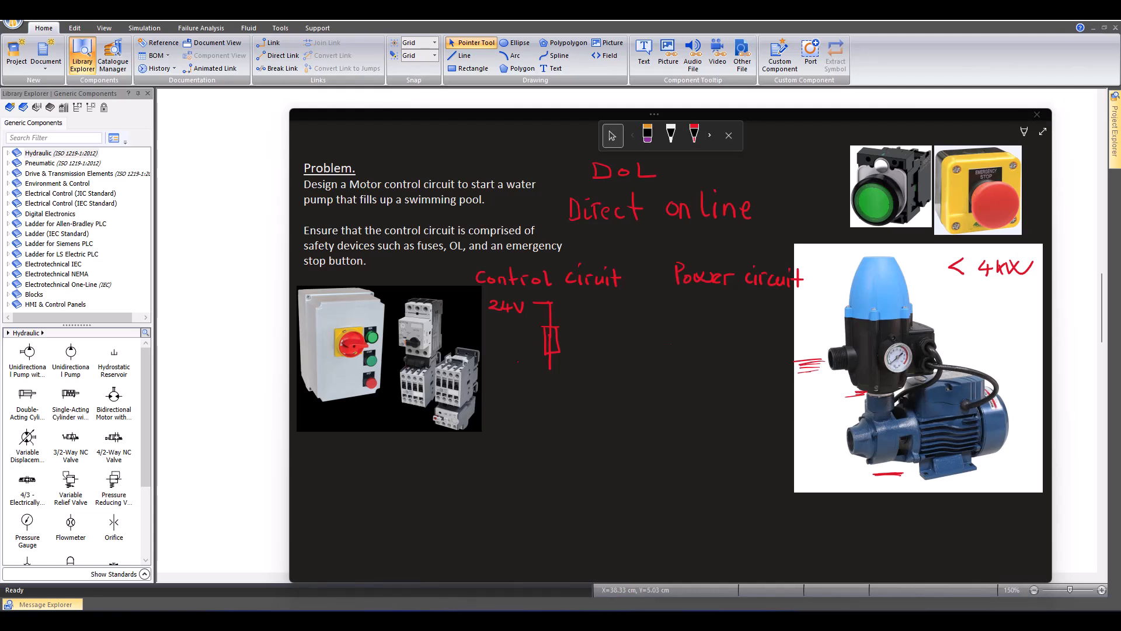
pyautogui.moveTo(549, 368); pyautogui.dragTo(550, 369)
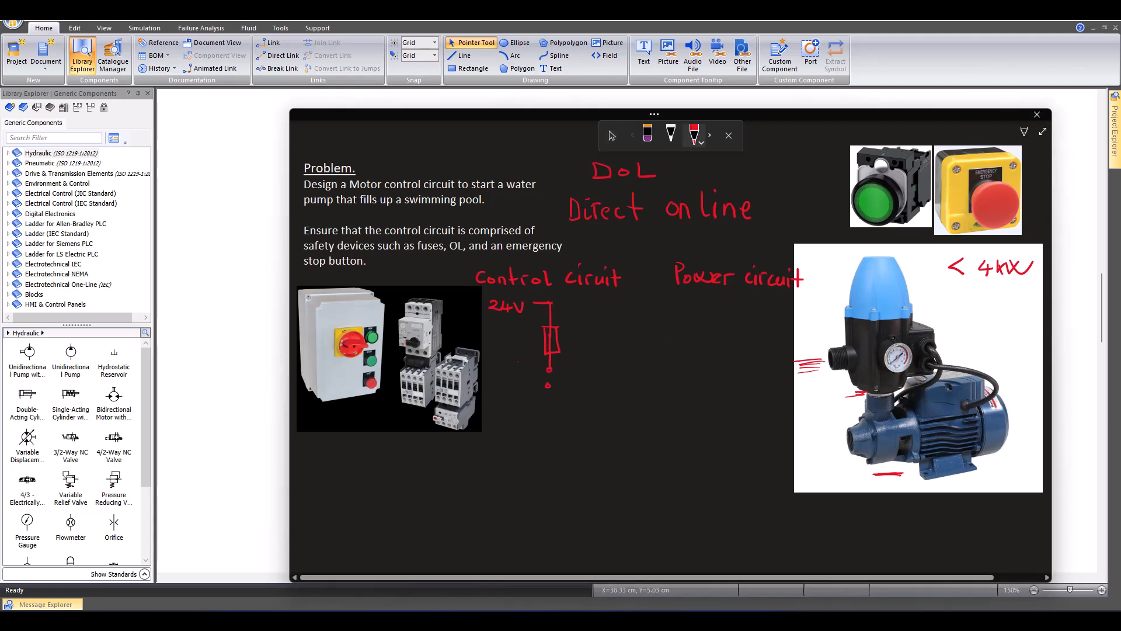
pyautogui.moveTo(553, 374)
pyautogui.mouseDown()
pyautogui.moveTo(552, 387)
pyautogui.moveTo(519, 374)
pyautogui.moveTo(546, 407)
pyautogui.mouseUp()
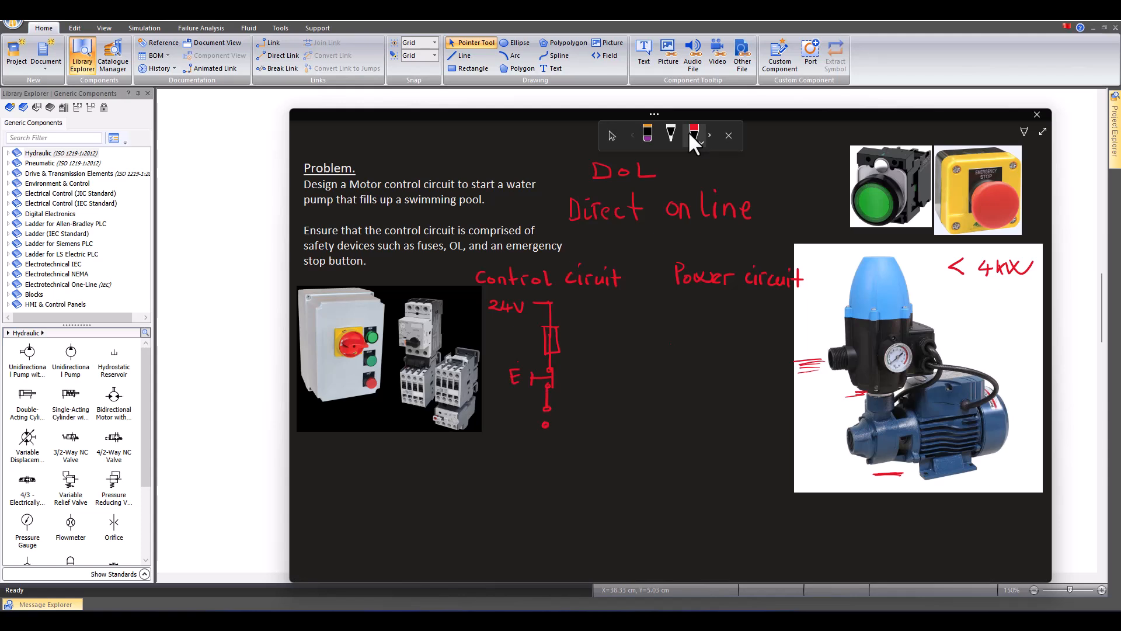
# Step: Sketch a normally closed overload contact labelled OL below the emergency stop
pyautogui.moveTo(551, 410)
pyautogui.mouseDown()
pyautogui.moveTo(552, 426)
pyautogui.moveTo(519, 423)
pyautogui.mouseUp()
pyautogui.moveTo(520, 423); pyautogui.dragTo(501, 417)
pyautogui.moveTo(494, 421); pyautogui.dragTo(512, 427)
# Step: Sketch a Start contact with a parallel contact labelled K1 below the overload, leading down to a coil box
pyautogui.moveTo(548, 438)
pyautogui.mouseDown()
pyautogui.moveTo(549, 458)
pyautogui.moveTo(581, 462)
pyautogui.moveTo(550, 471)
pyautogui.moveTo(548, 484)
pyautogui.moveTo(581, 473)
pyautogui.moveTo(582, 486)
pyautogui.mouseUp()
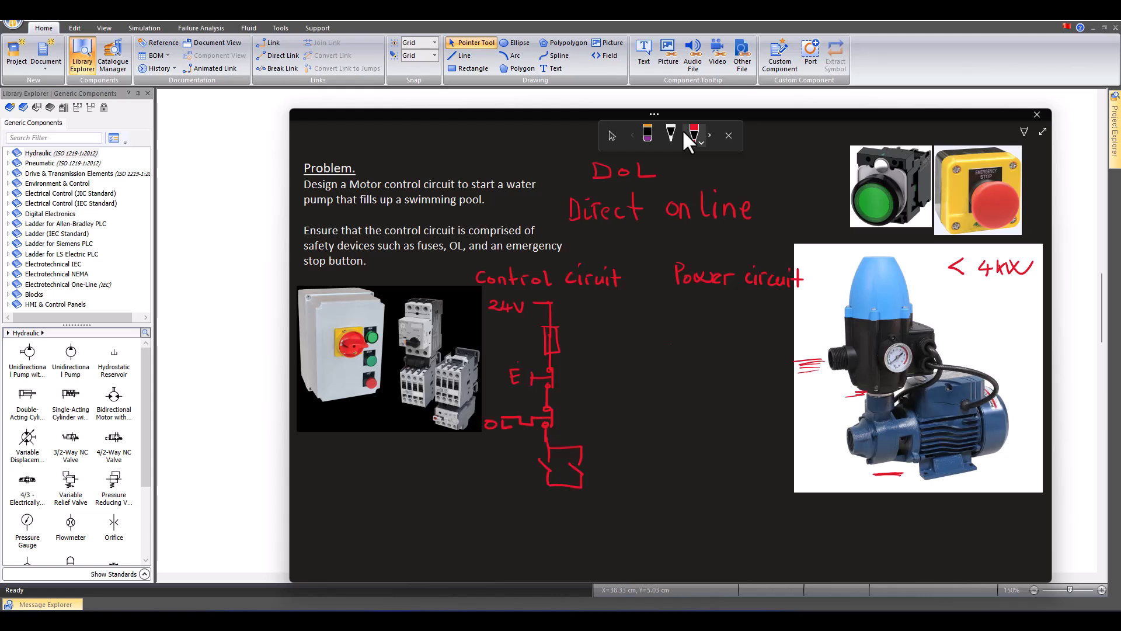
pyautogui.moveTo(505, 459)
pyautogui.mouseDown()
pyautogui.moveTo(496, 470)
pyautogui.moveTo(531, 475)
pyautogui.moveTo(575, 533)
pyautogui.mouseUp()
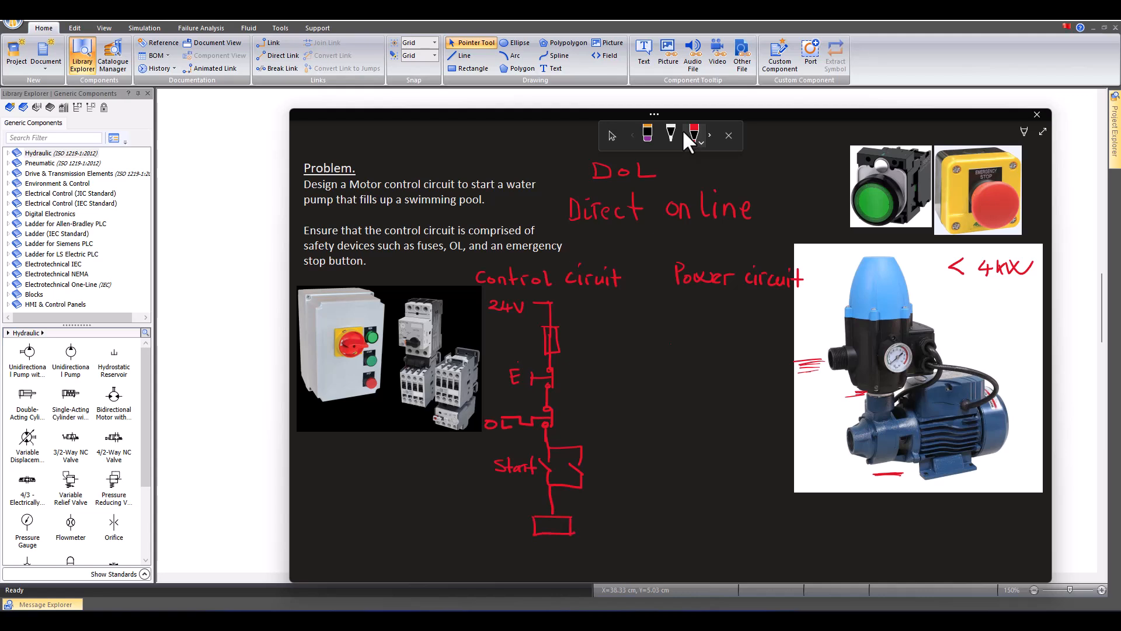
pyautogui.moveTo(592, 463)
pyautogui.mouseDown()
pyautogui.moveTo(589, 474)
pyautogui.moveTo(609, 476)
pyautogui.mouseUp()
# Step: Label the coil K1, connect it to a bottom rail marked -24V, and add a plus sign to the 24V supply
pyautogui.moveTo(562, 519); pyautogui.dragTo(558, 532)
pyautogui.moveTo(551, 534); pyautogui.dragTo(550, 552)
pyautogui.moveTo(450, 557); pyautogui.dragTo(620, 550)
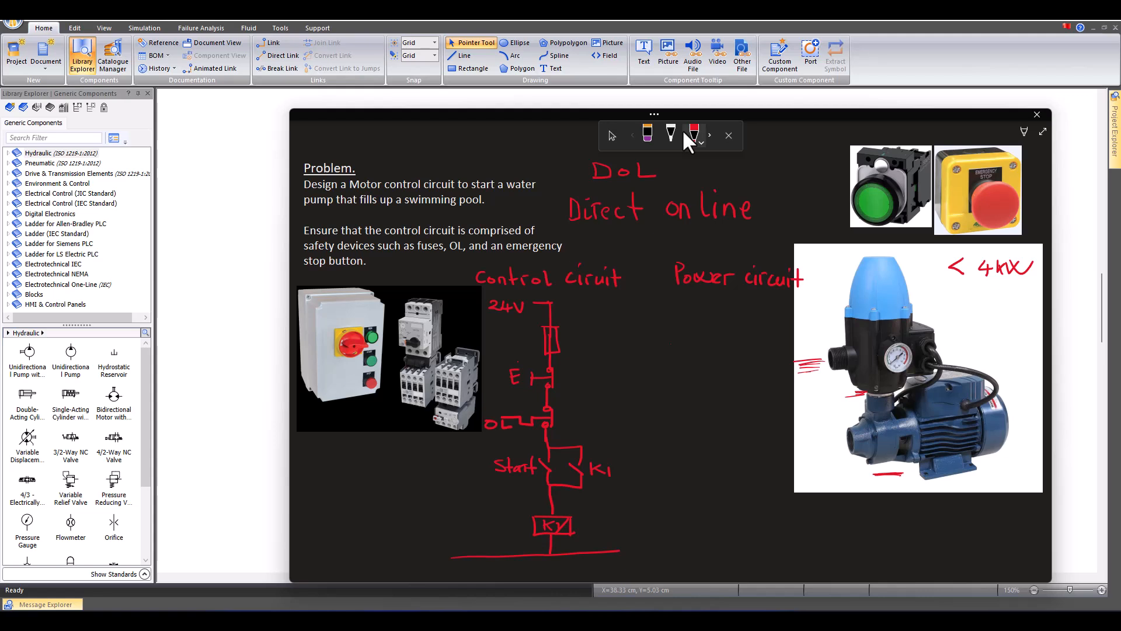
pyautogui.moveTo(408, 555)
pyautogui.mouseDown()
pyautogui.moveTo(436, 565)
pyautogui.moveTo(455, 544)
pyautogui.mouseUp()
pyautogui.moveTo(465, 305)
pyautogui.mouseDown()
pyautogui.moveTo(484, 305)
pyautogui.moveTo(474, 313)
pyautogui.mouseUp()
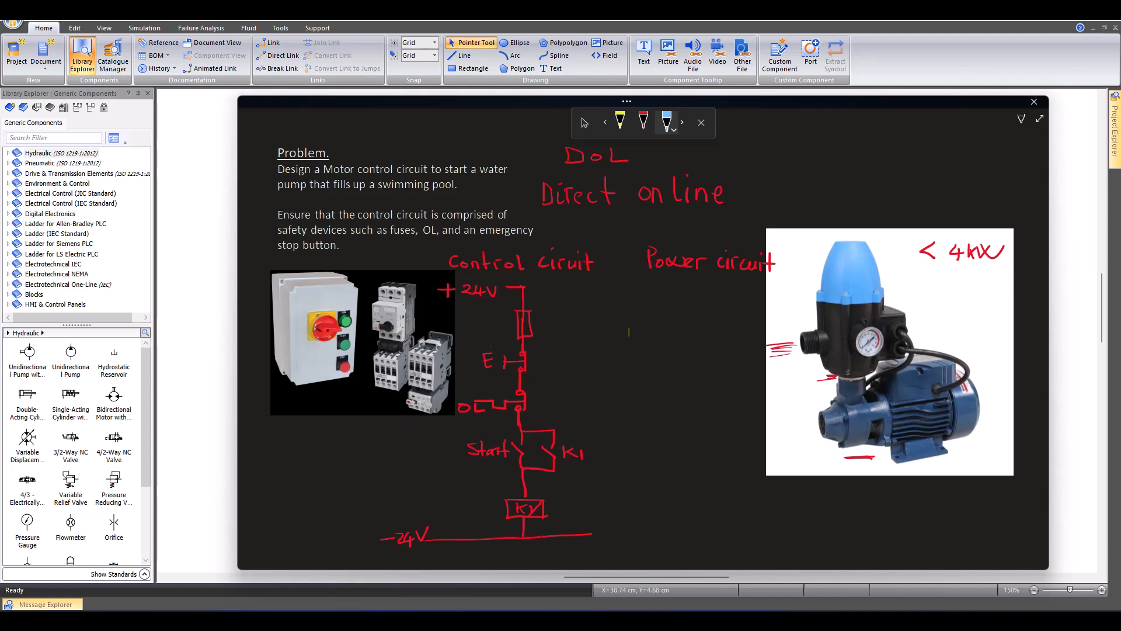
# Step: Sketch three fused phase lines under Power circuit: B in blue, Y in yellow and R in red
pyautogui.moveTo(610, 285); pyautogui.dragTo(610, 364)
pyautogui.click(626, 128)
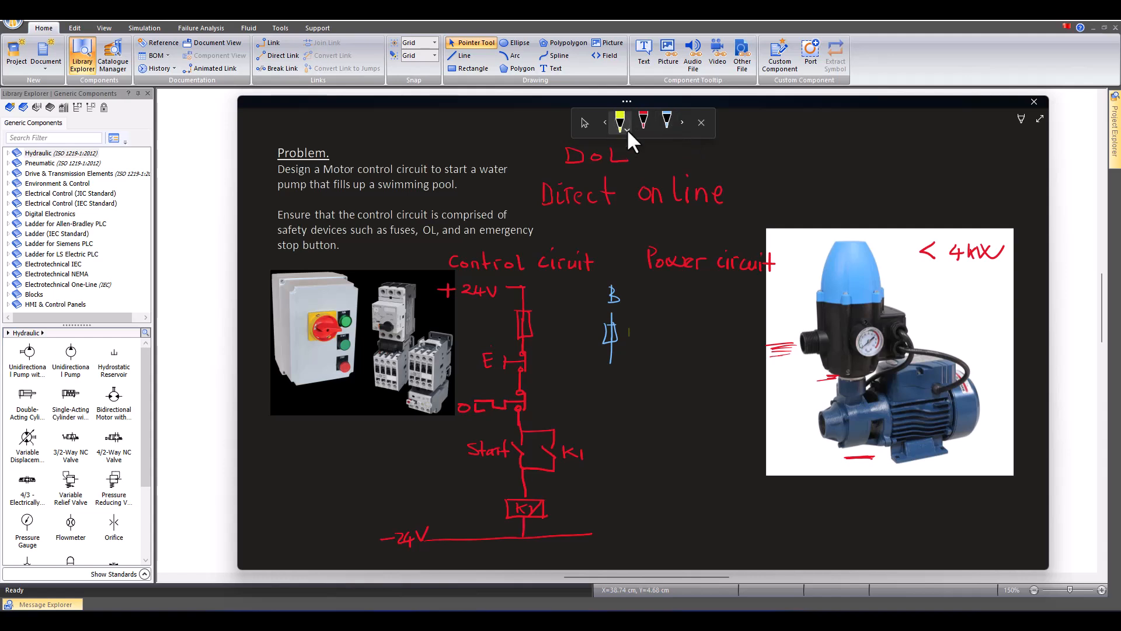
pyautogui.moveTo(655, 307)
pyautogui.mouseDown()
pyautogui.moveTo(659, 343)
pyautogui.moveTo(667, 321)
pyautogui.moveTo(658, 363)
pyautogui.mouseUp()
pyautogui.moveTo(647, 284); pyautogui.dragTo(654, 296)
pyautogui.moveTo(658, 284)
pyautogui.mouseDown()
pyautogui.moveTo(652, 303)
pyautogui.moveTo(694, 302)
pyautogui.mouseUp()
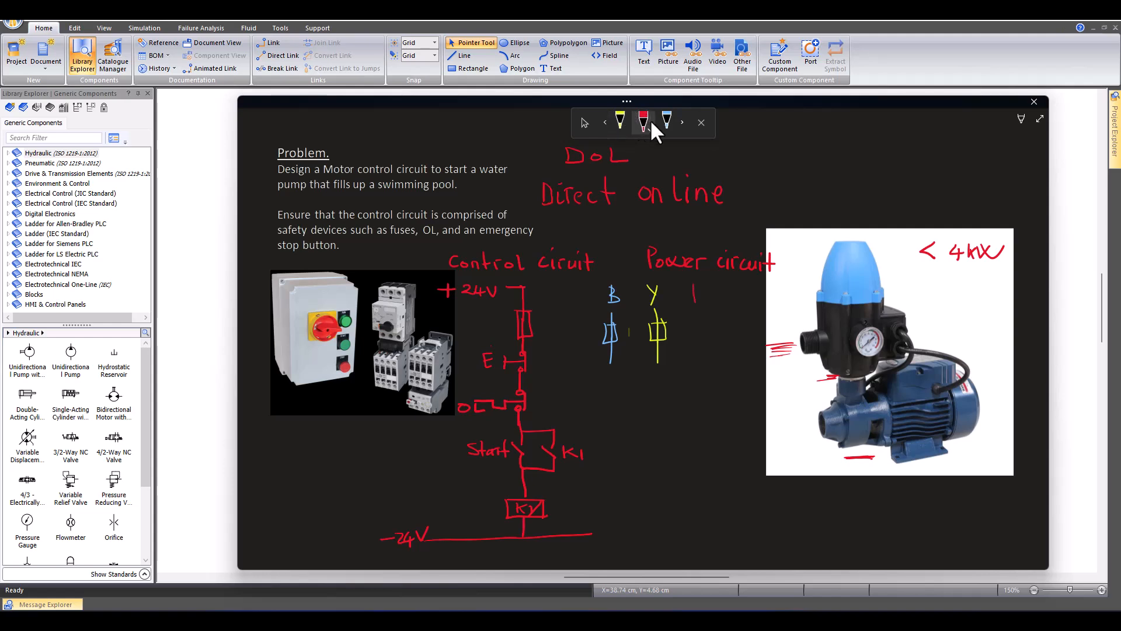
pyautogui.moveTo(697, 309)
pyautogui.mouseDown()
pyautogui.moveTo(697, 338)
pyautogui.moveTo(706, 323)
pyautogui.mouseUp()
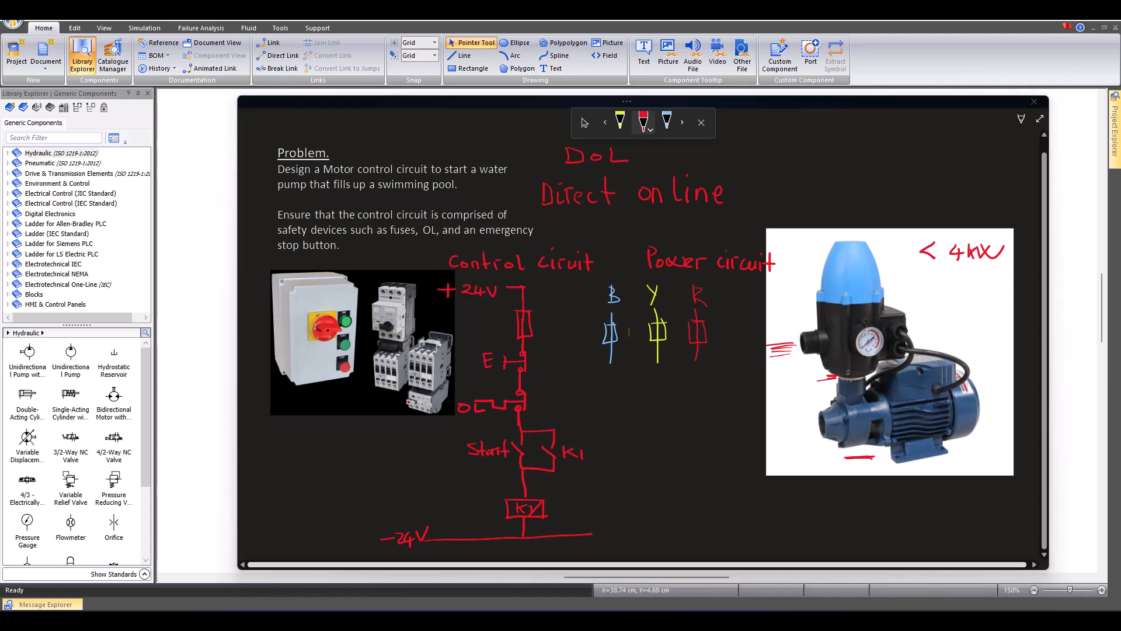
# Step: Sketch a contactor contact in each phase line and enclose the three in a dashed blue box labelled K1
pyautogui.moveTo(694, 363); pyautogui.dragTo(693, 406)
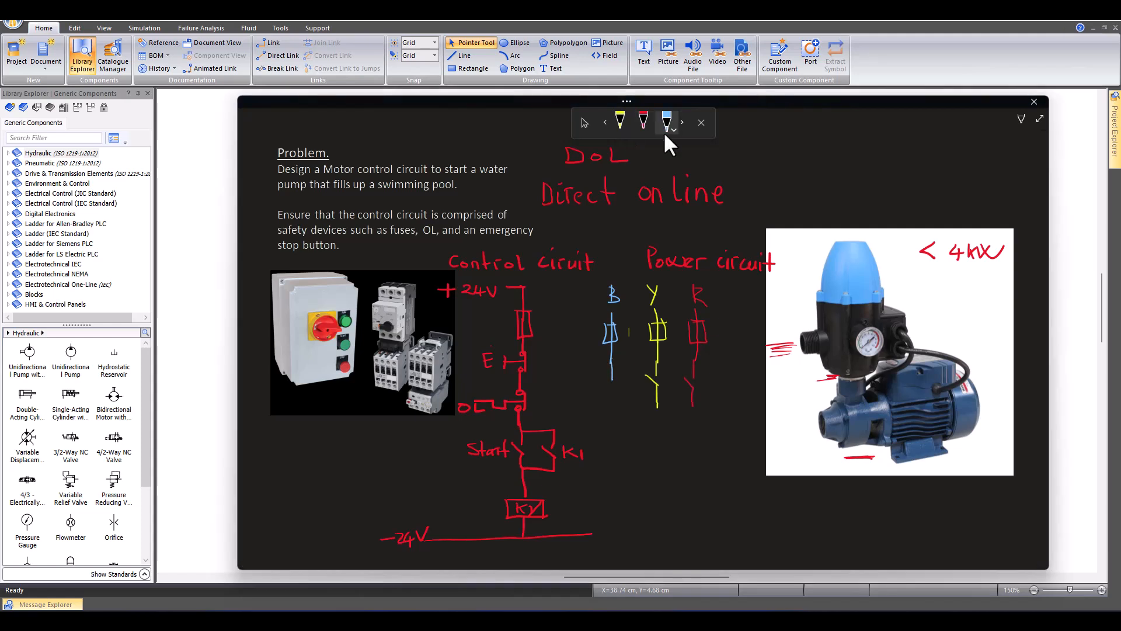
pyautogui.moveTo(597, 379)
pyautogui.mouseDown()
pyautogui.moveTo(615, 389)
pyautogui.moveTo(610, 408)
pyautogui.mouseUp()
pyautogui.moveTo(586, 362); pyautogui.dragTo(589, 363)
pyautogui.moveTo(592, 363); pyautogui.dragTo(615, 362)
pyautogui.moveTo(621, 362); pyautogui.dragTo(626, 362)
pyautogui.moveTo(635, 361); pyautogui.dragTo(680, 359)
pyautogui.moveTo(696, 357)
pyautogui.mouseDown()
pyautogui.moveTo(712, 356)
pyautogui.moveTo(707, 379)
pyautogui.mouseUp()
pyautogui.moveTo(591, 364)
pyautogui.mouseDown()
pyautogui.moveTo(606, 397)
pyautogui.moveTo(571, 379)
pyautogui.moveTo(583, 394)
pyautogui.mouseUp()
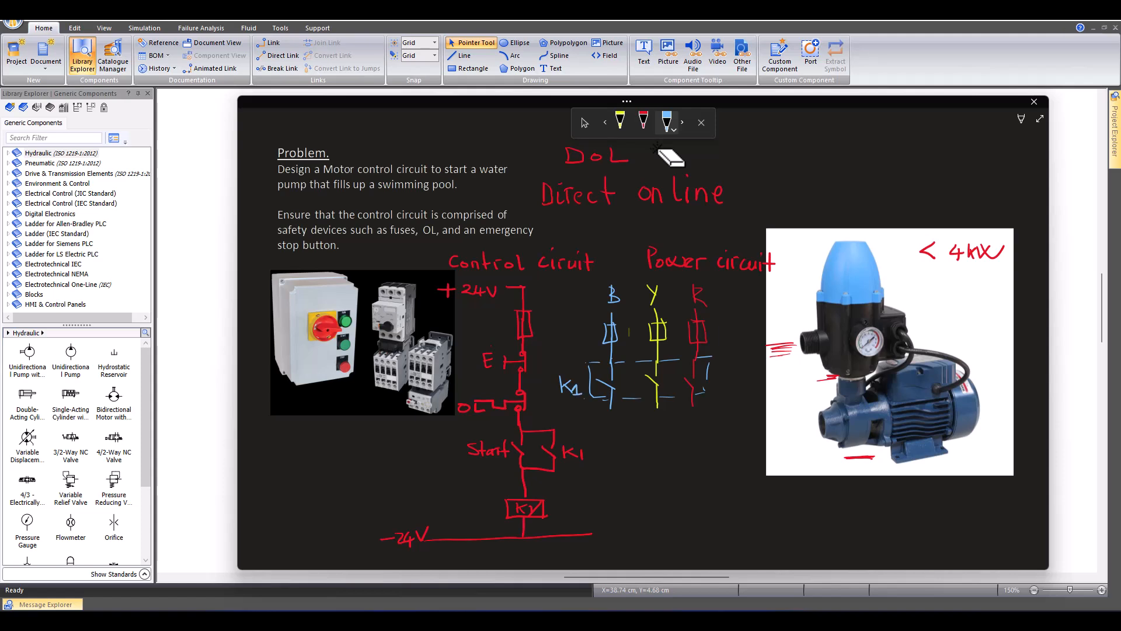
# Step: Extend each phase line through an overload element in its own colour and connect all three to a motor circle labelled M
pyautogui.moveTo(610, 410)
pyautogui.mouseDown()
pyautogui.moveTo(610, 450)
pyautogui.moveTo(626, 468)
pyautogui.moveTo(610, 493)
pyautogui.mouseUp()
pyautogui.click(620, 122)
pyautogui.moveTo(657, 406); pyautogui.dragTo(657, 443)
pyautogui.moveTo(693, 404); pyautogui.dragTo(695, 487)
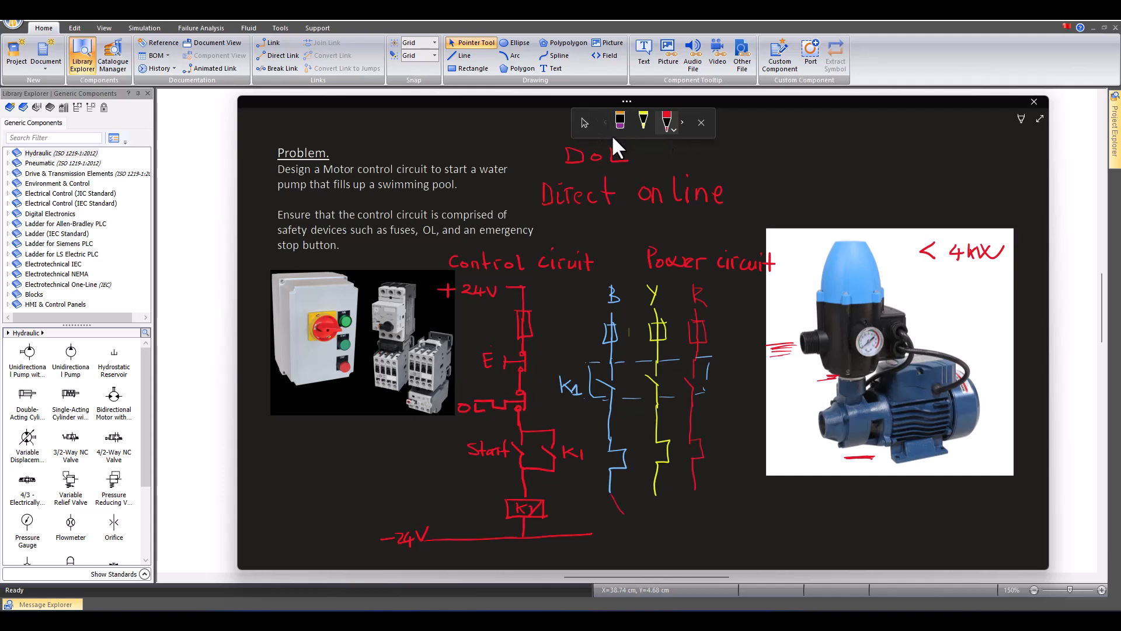
pyautogui.moveTo(689, 506)
pyautogui.mouseDown()
pyautogui.moveTo(638, 499)
pyautogui.moveTo(692, 527)
pyautogui.moveTo(669, 501)
pyautogui.moveTo(661, 522)
pyautogui.moveTo(675, 524)
pyautogui.mouseUp()
pyautogui.click(585, 122)
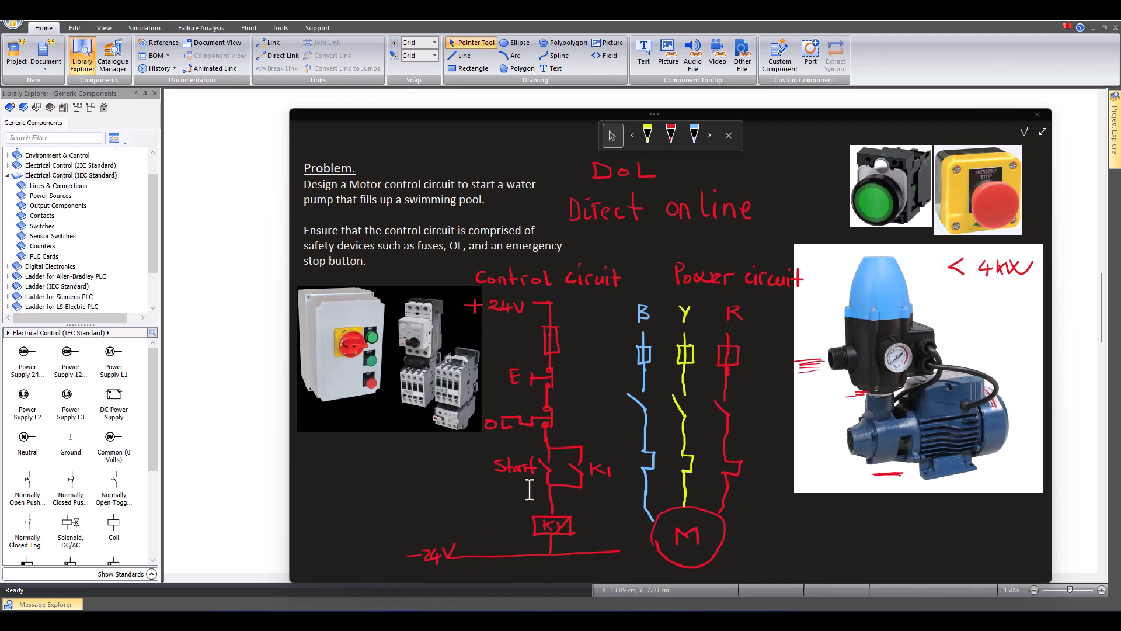
# Step: Switch to the Automation Studio schematic and place a 24-volt power supply in the upper part of the page
pyautogui.click(214, 272)
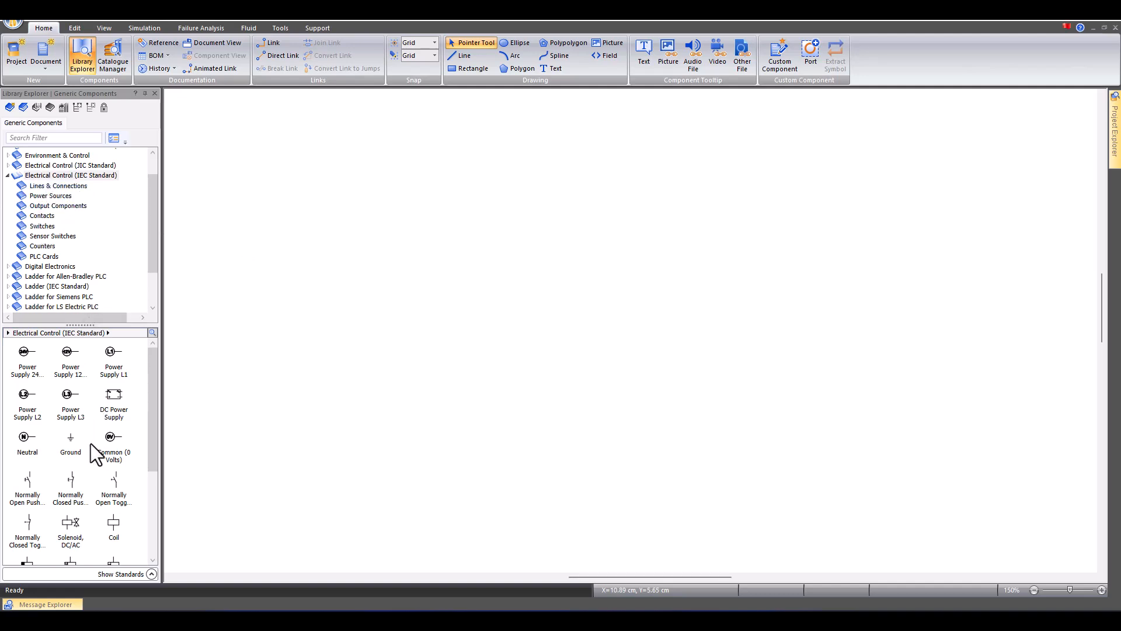
pyautogui.click(70, 368)
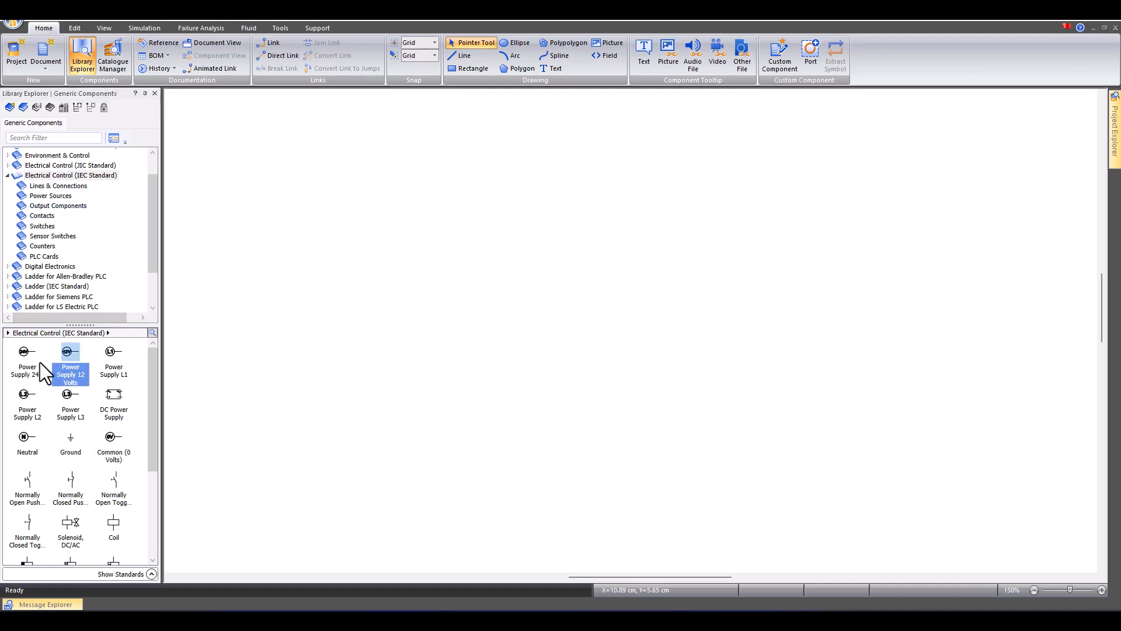
pyautogui.click(21, 361)
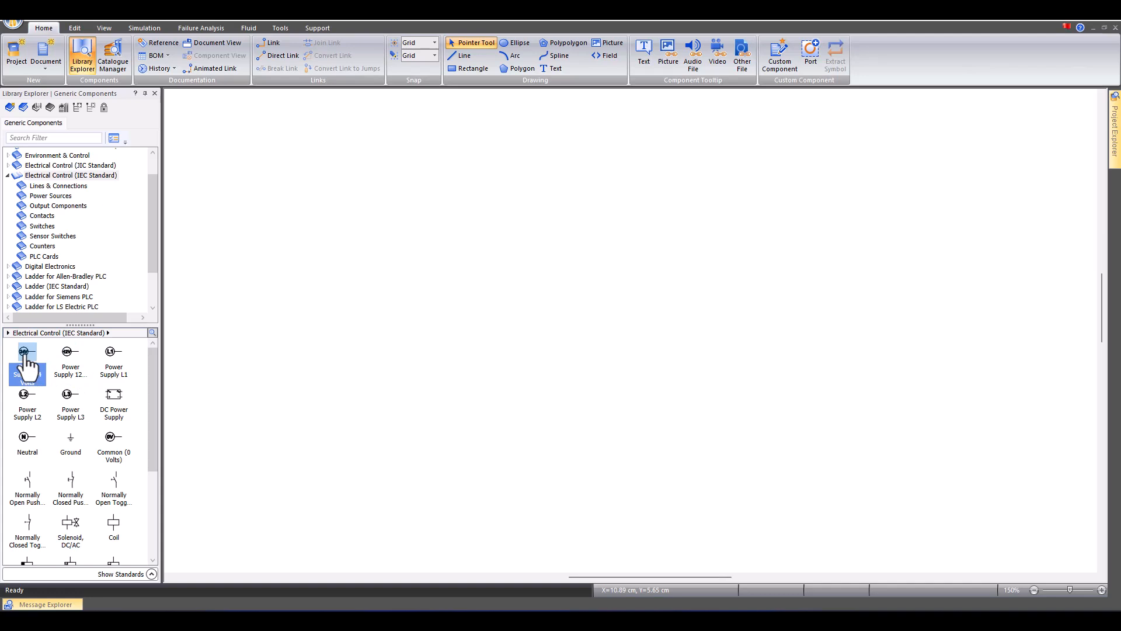
pyautogui.moveTo(26, 360)
pyautogui.moveTo(26, 360); pyautogui.dragTo(362, 179)
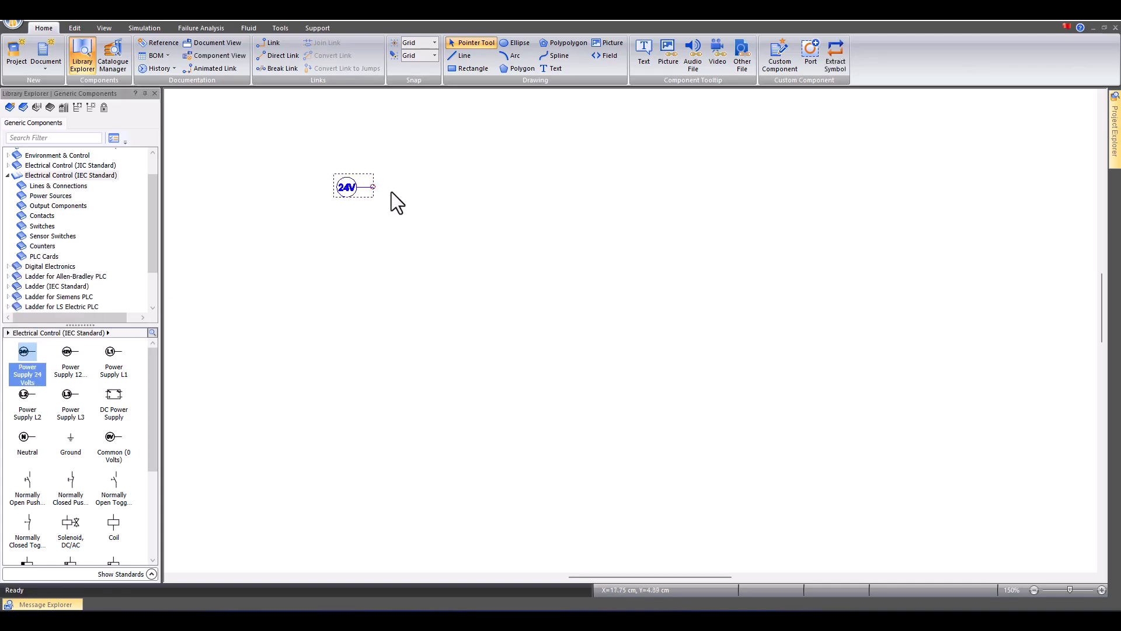
pyautogui.click(410, 251)
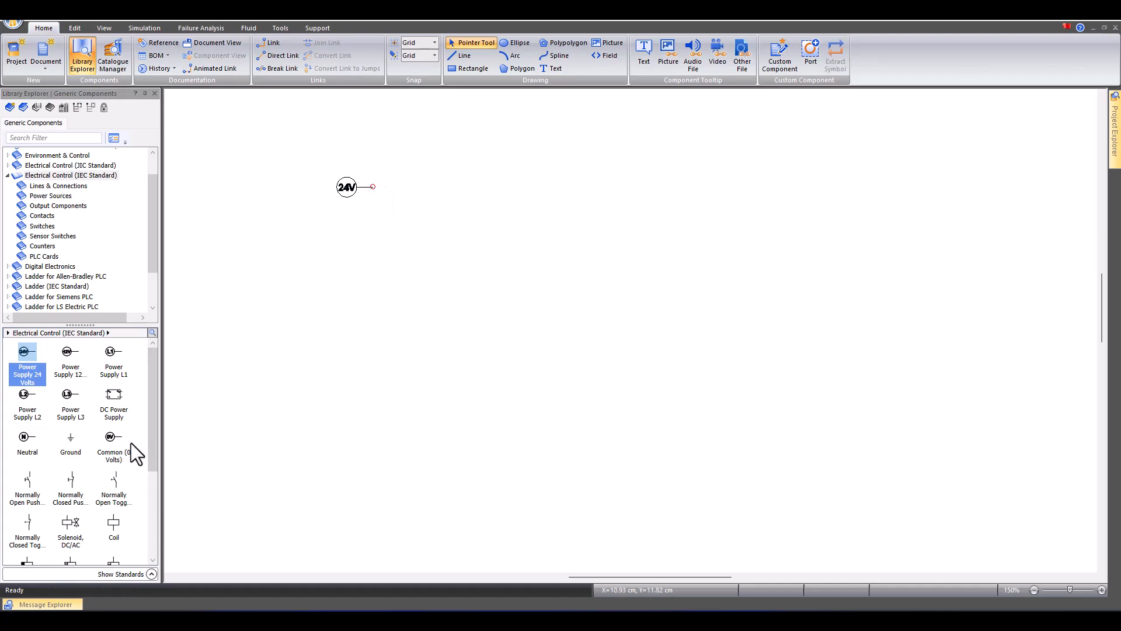
# Step: Place a fuse from the Lines & Connections library just below the 24V supply's output, checking it against the sketch
pyautogui.click(56, 185)
pyautogui.moveTo(70, 359); pyautogui.dragTo(409, 204)
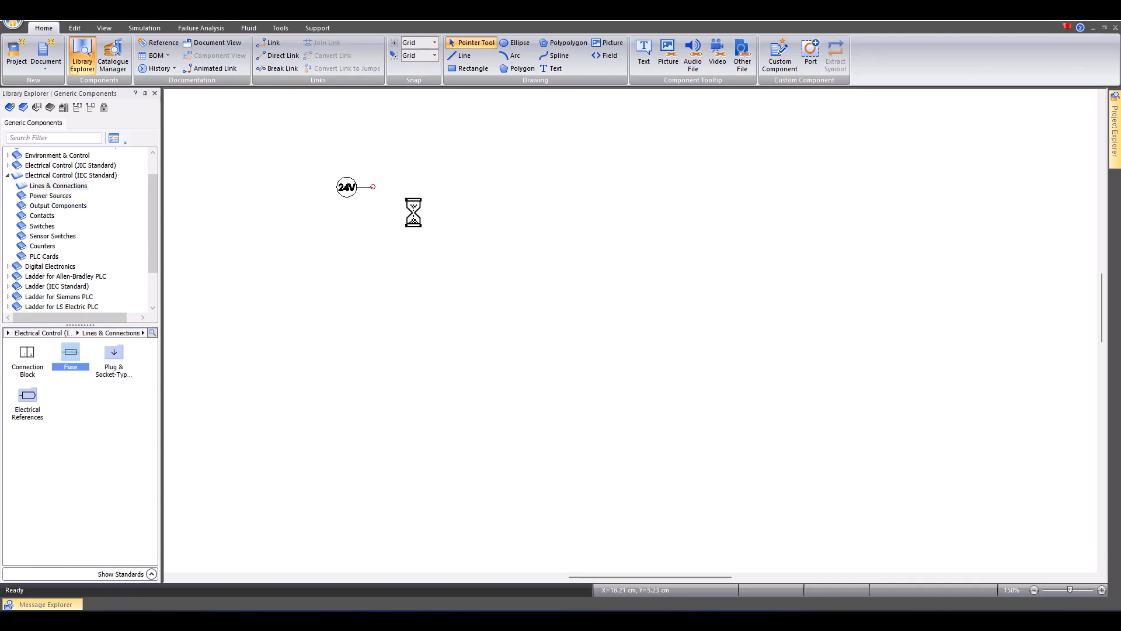
pyautogui.click(577, 620)
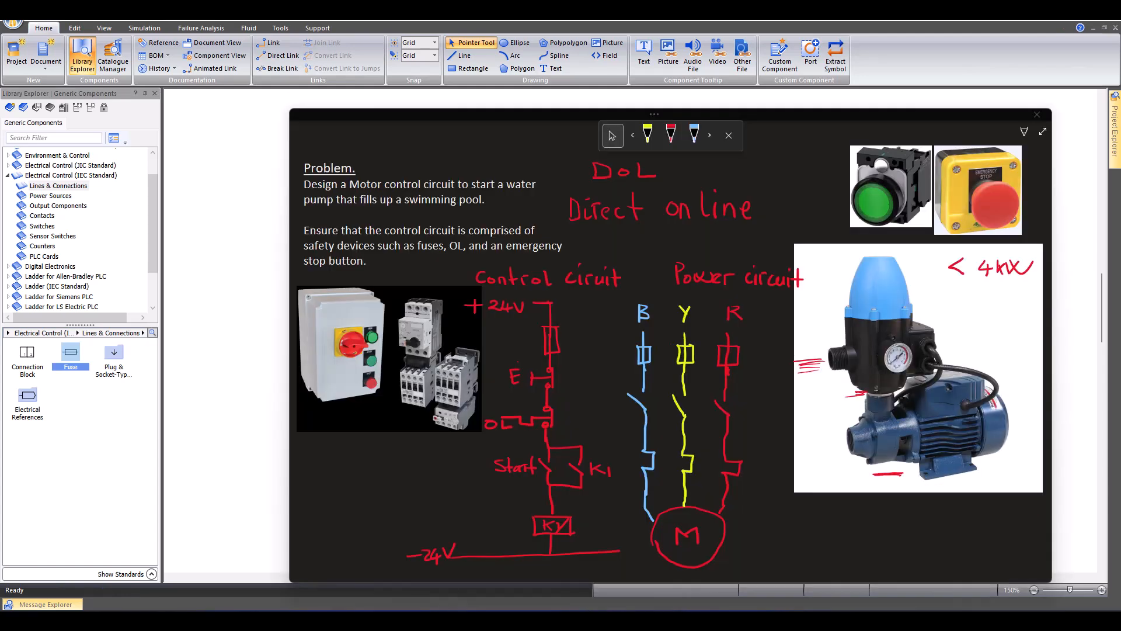
pyautogui.click(577, 620)
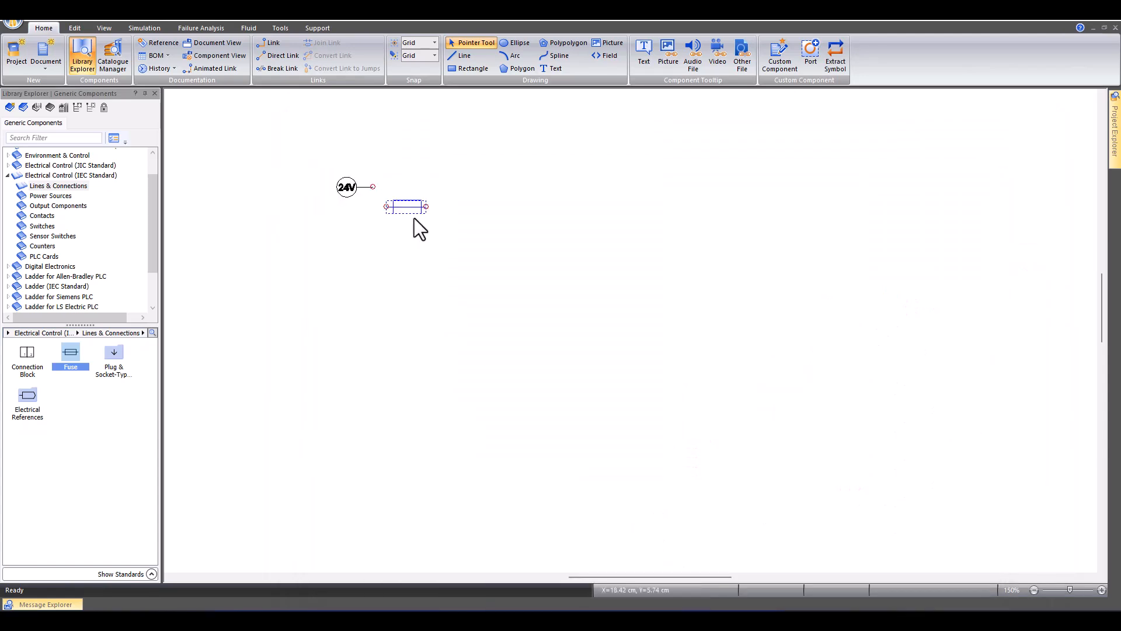
# Step: Rotate the fuse left so that it stands vertically
pyautogui.rightClick(413, 206)
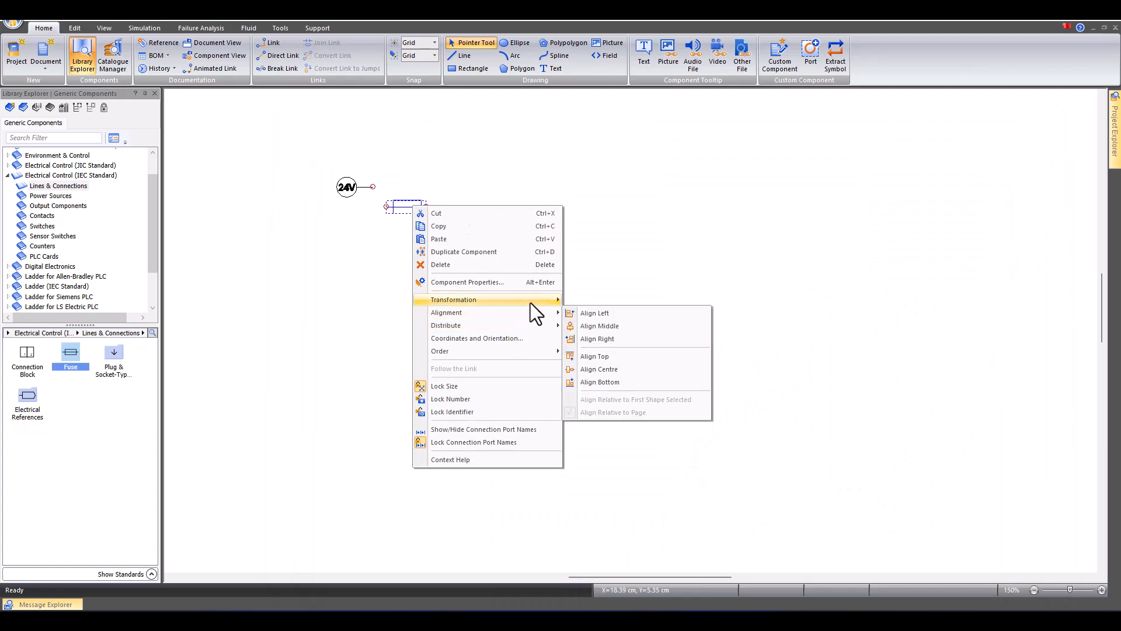
pyautogui.moveTo(532, 302)
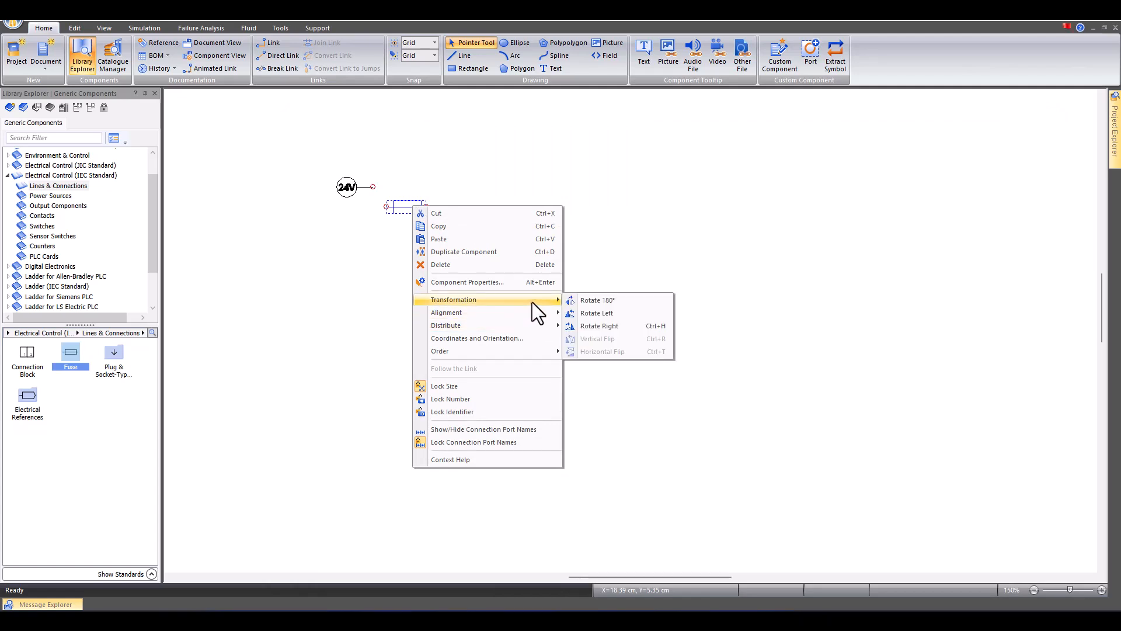
pyautogui.click(593, 314)
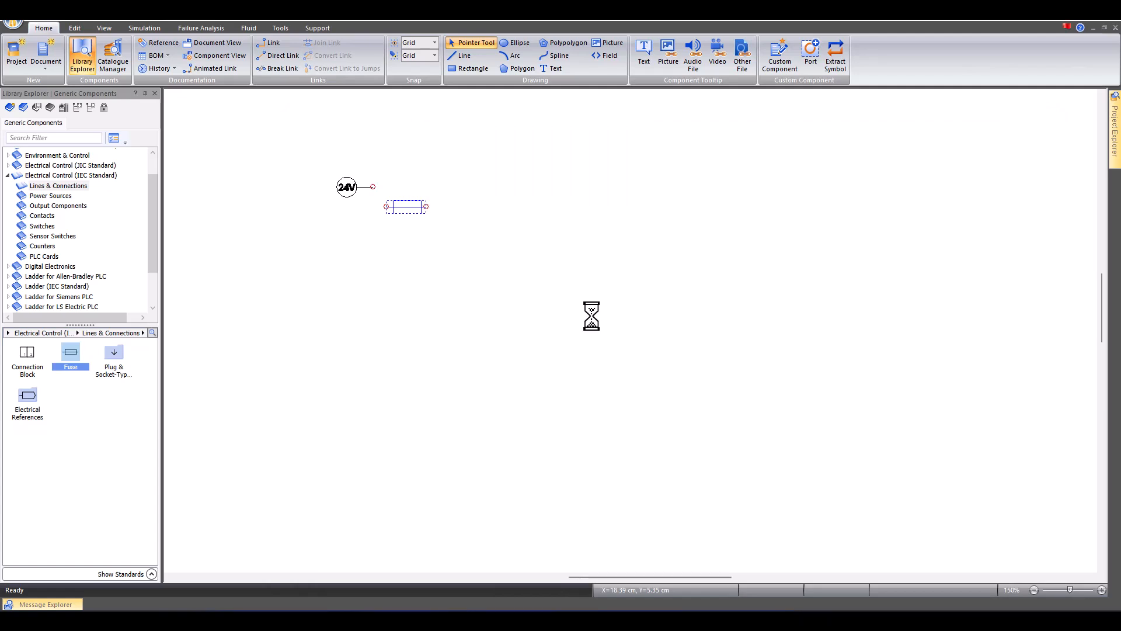
pyautogui.click(431, 267)
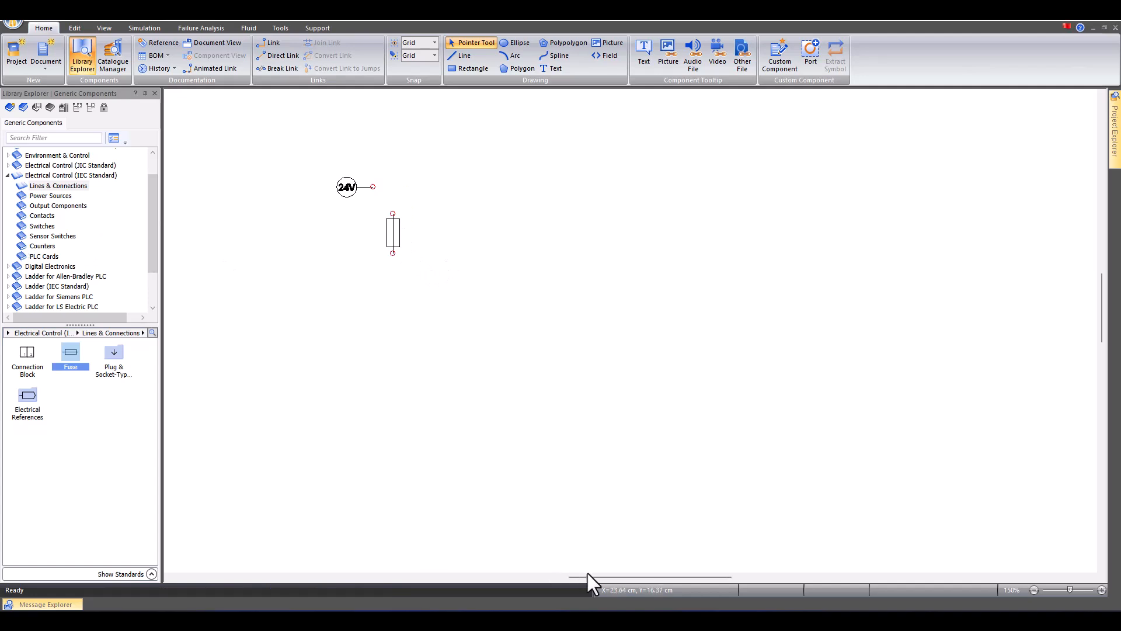
# Step: Check the sketch for the component after the fuse and look through the IEC electrical control library for a matching normally closed switch
pyautogui.click(580, 620)
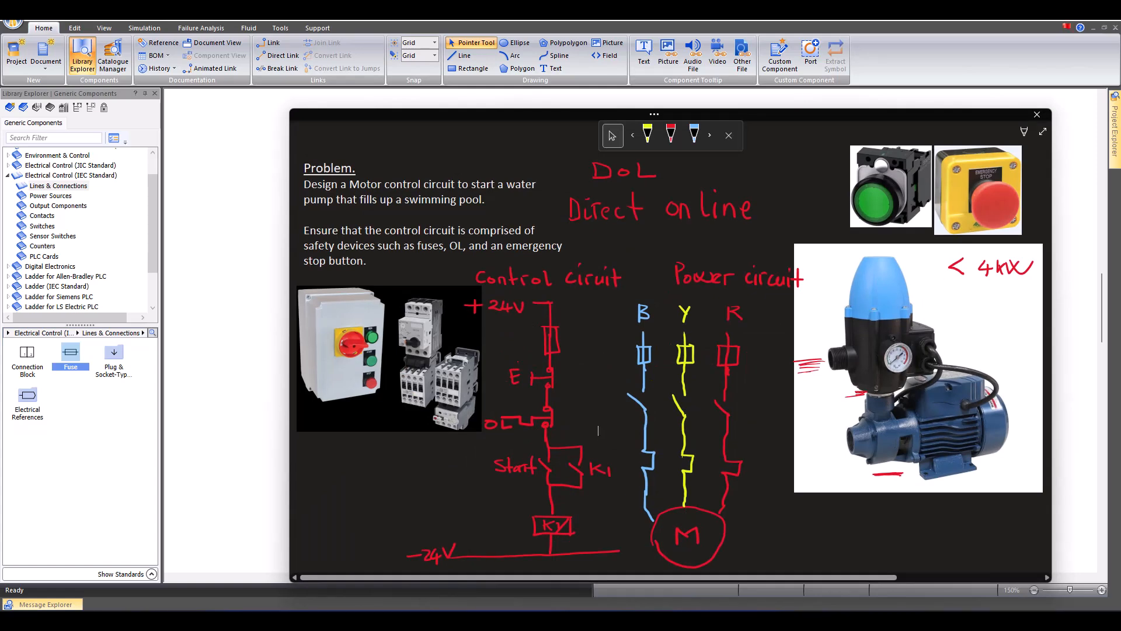
pyautogui.click(579, 620)
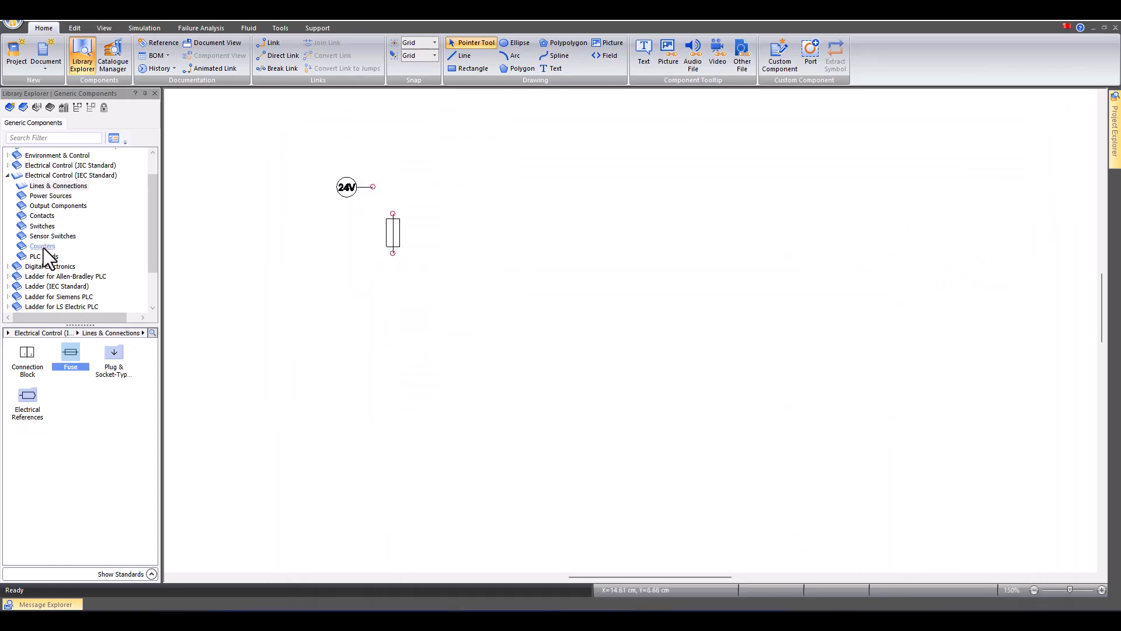
pyautogui.click(41, 217)
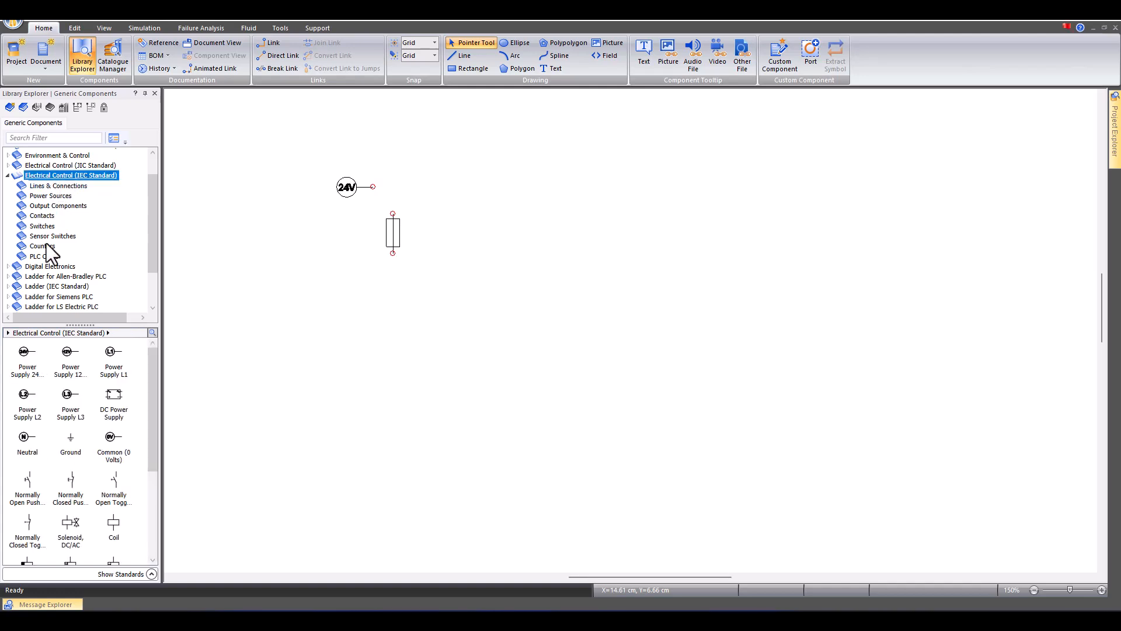
pyautogui.scroll(-2, 18, 453)
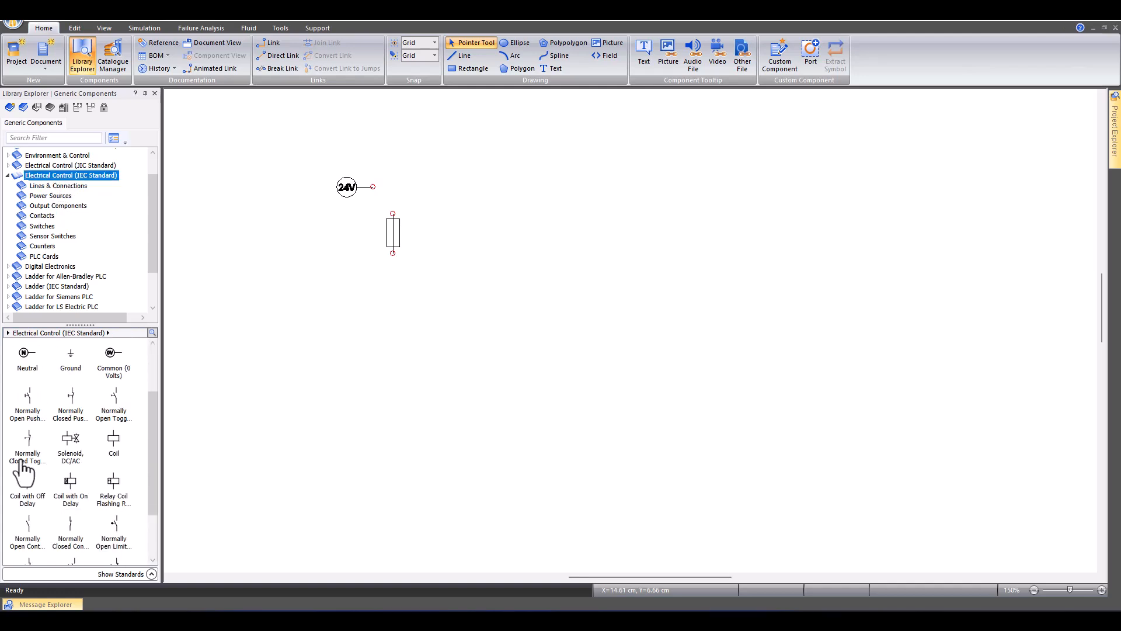
pyautogui.click(33, 406)
pyautogui.scroll(3, 89, 409)
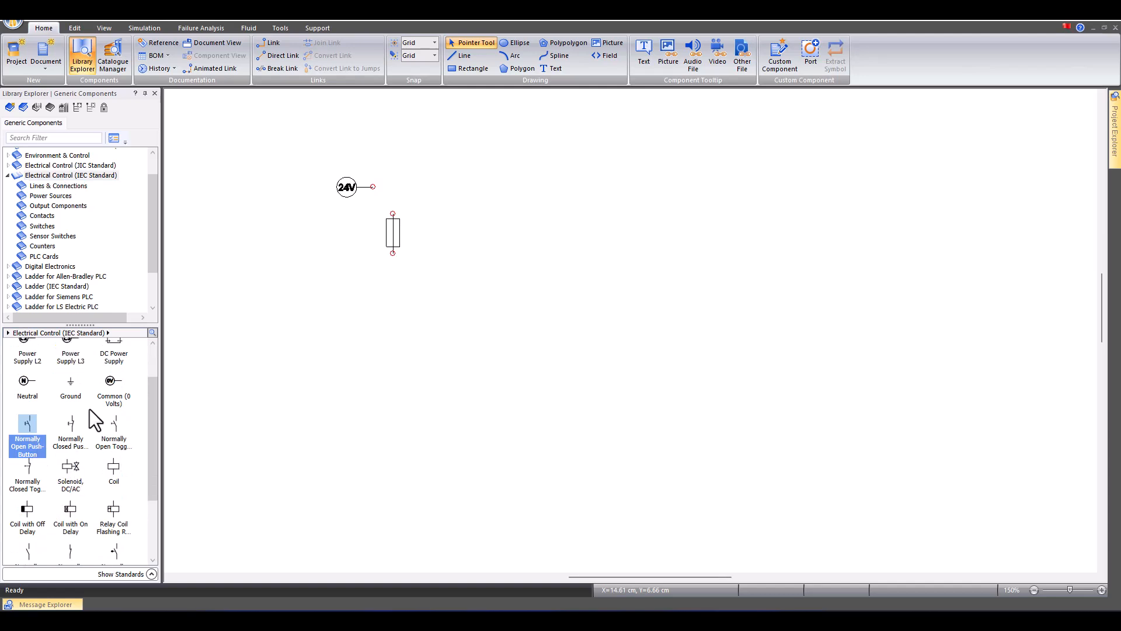
pyautogui.scroll(-4, 73, 443)
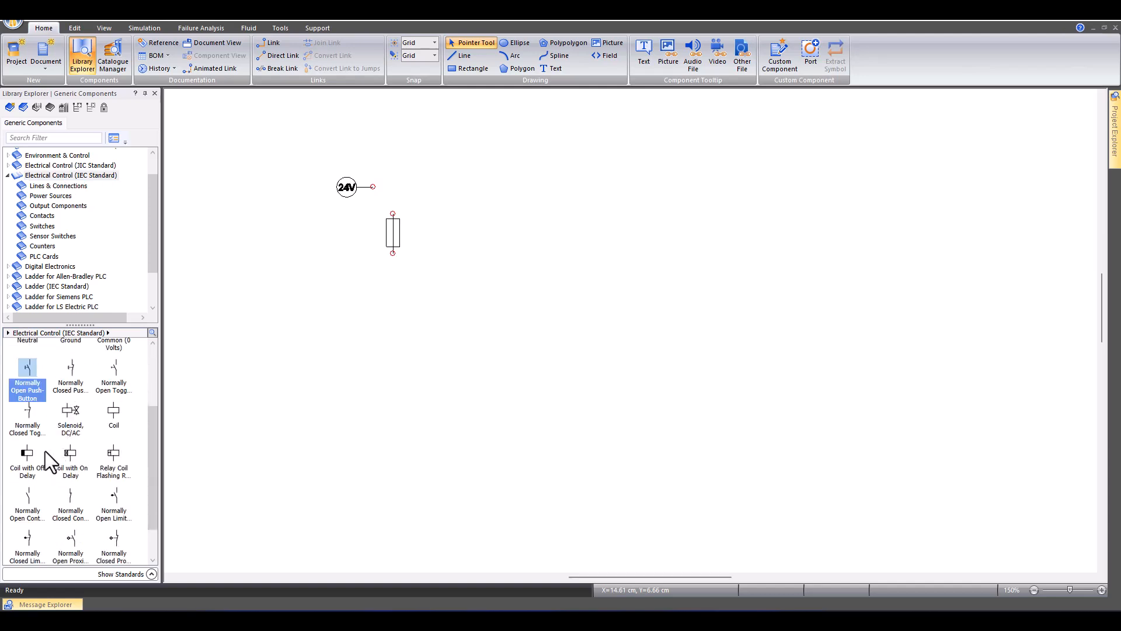
pyautogui.scroll(-1, 70, 467)
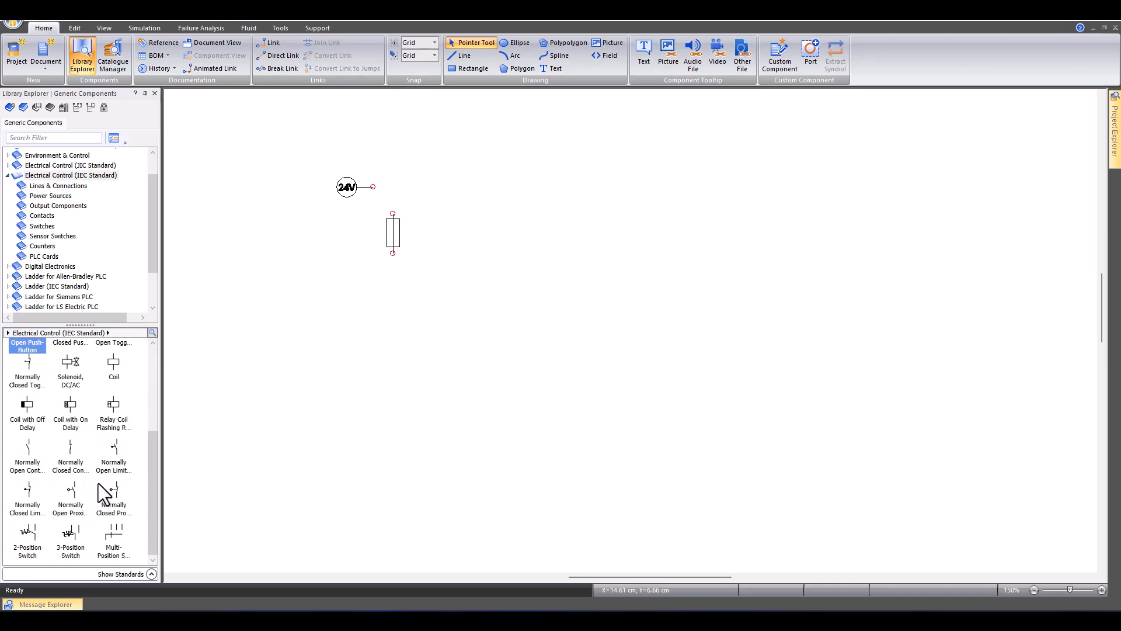
pyautogui.scroll(1, 87, 450)
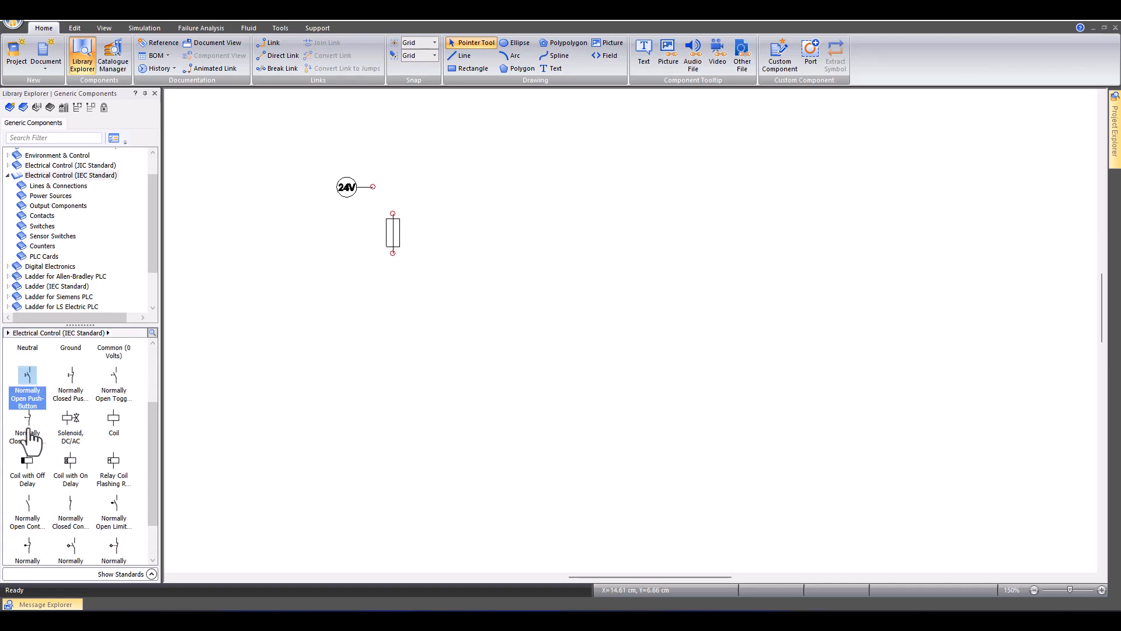
pyautogui.click(31, 432)
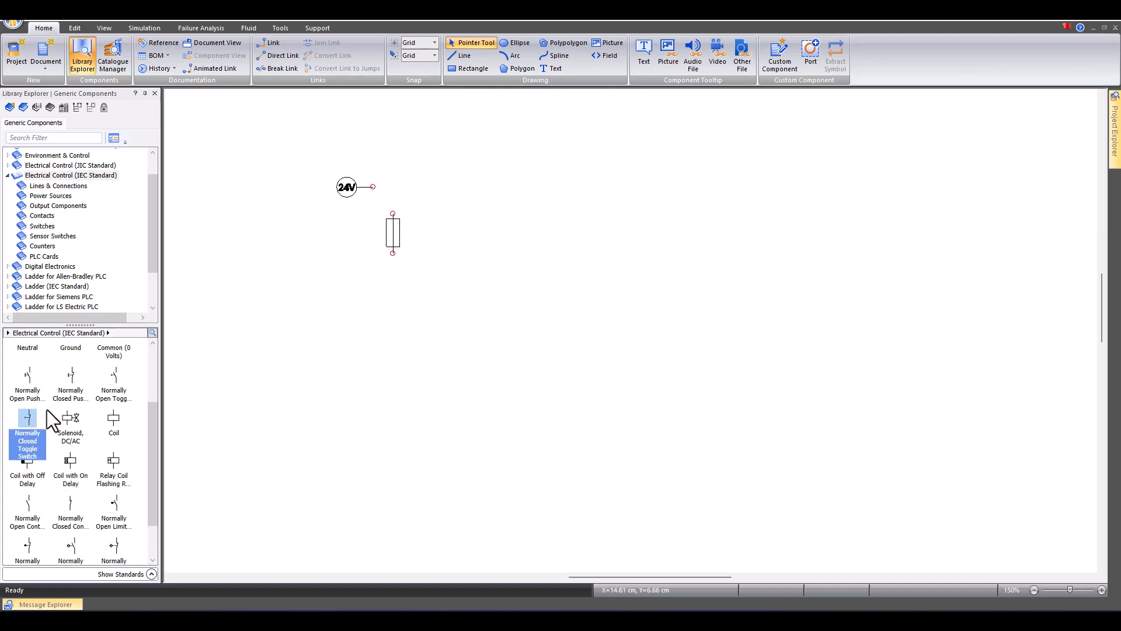
# Step: Place a normally closed push-button directly below the fuse and give it the alias Stop
pyautogui.click(72, 393)
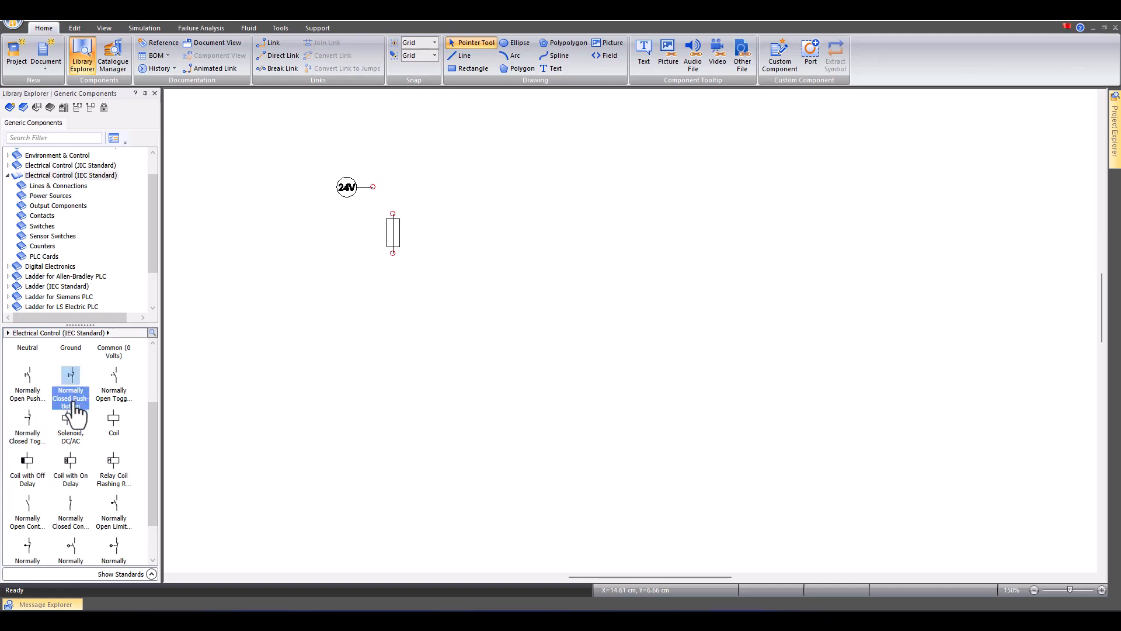
pyautogui.moveTo(69, 399); pyautogui.dragTo(392, 273)
pyautogui.click(250, 214)
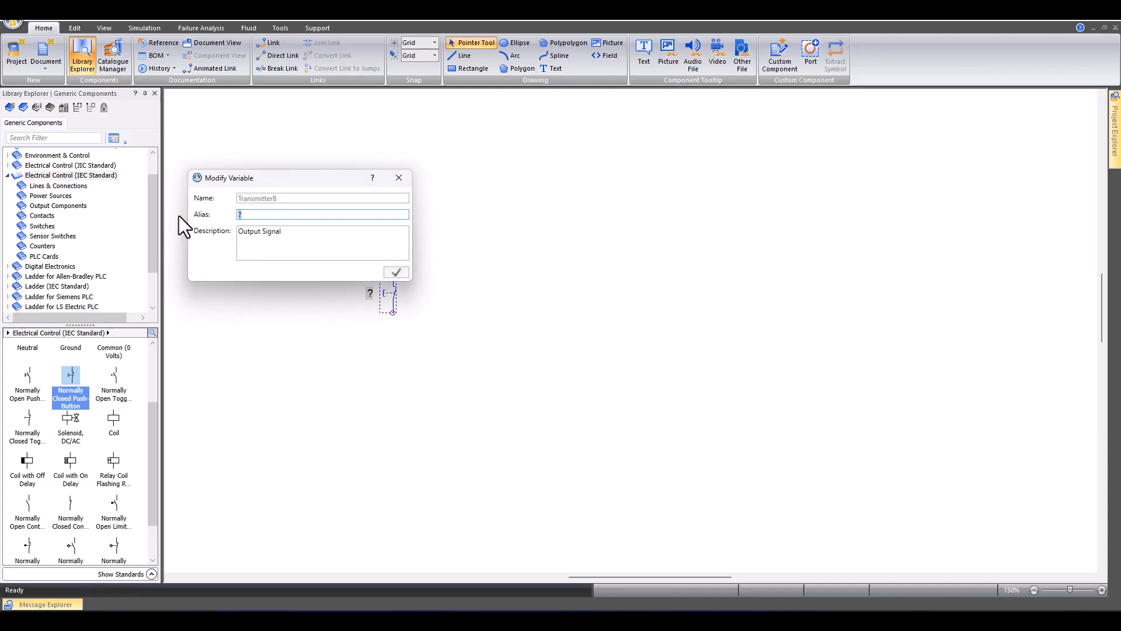
pyautogui.write('Stop')
pyautogui.press('Return')
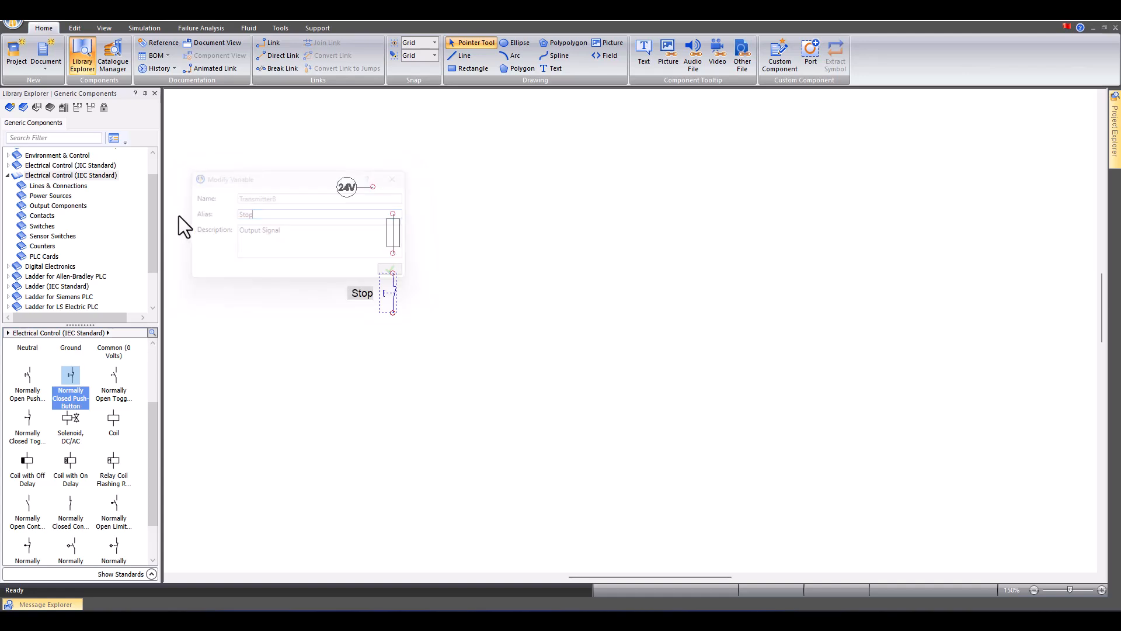
pyautogui.click(366, 341)
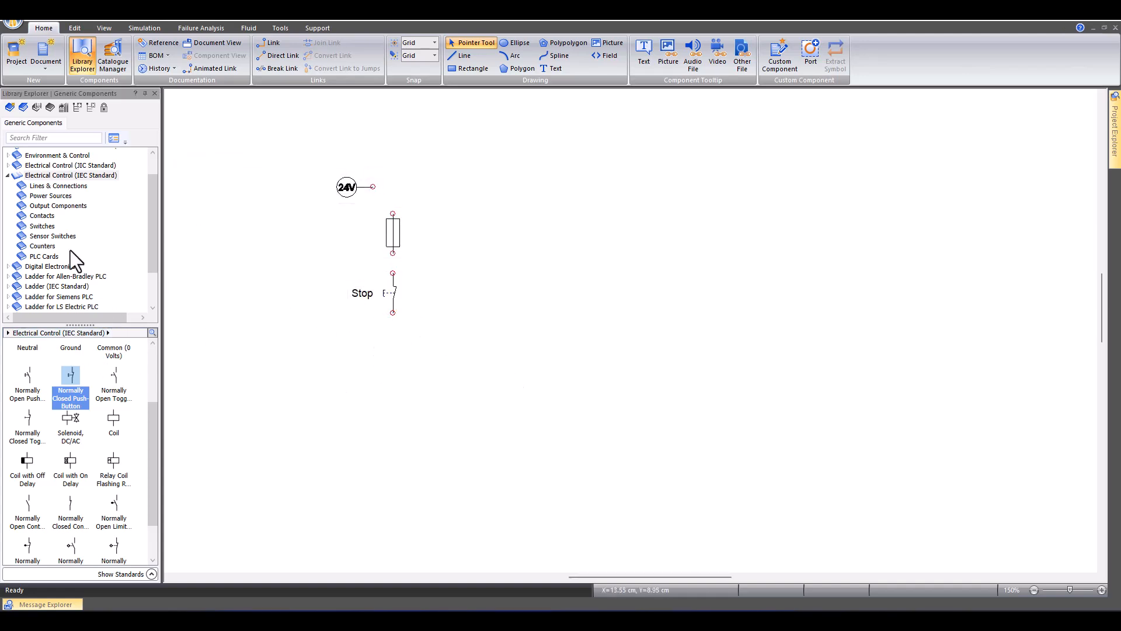
# Step: Place an overload relay from the Output Components library below the Stop button and give it the alias OL
pyautogui.click(38, 227)
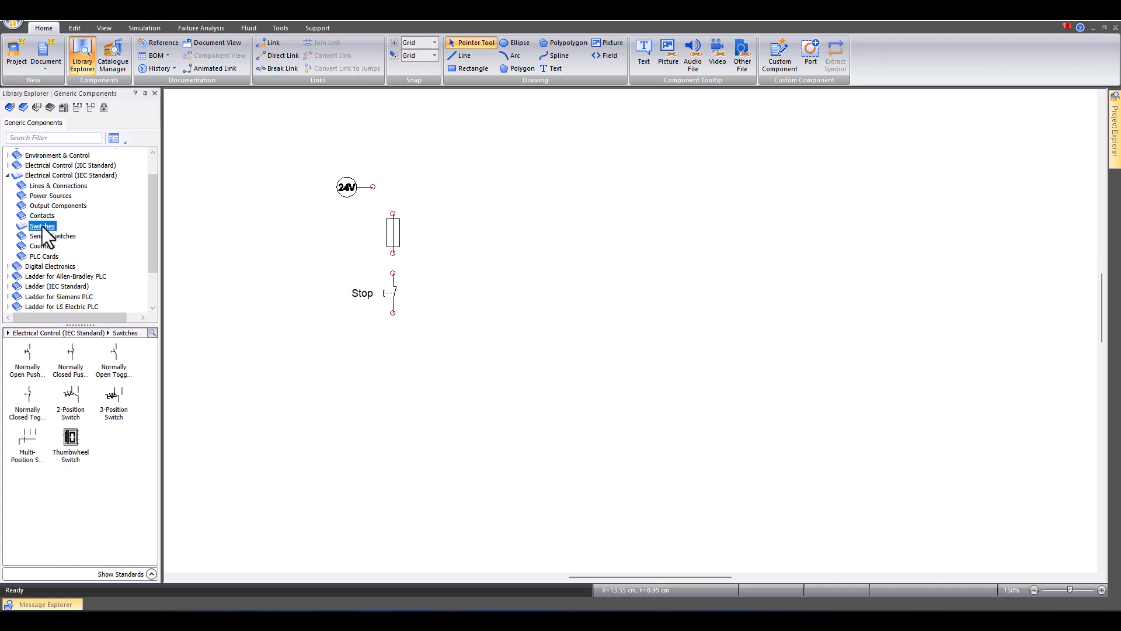
pyautogui.click(44, 216)
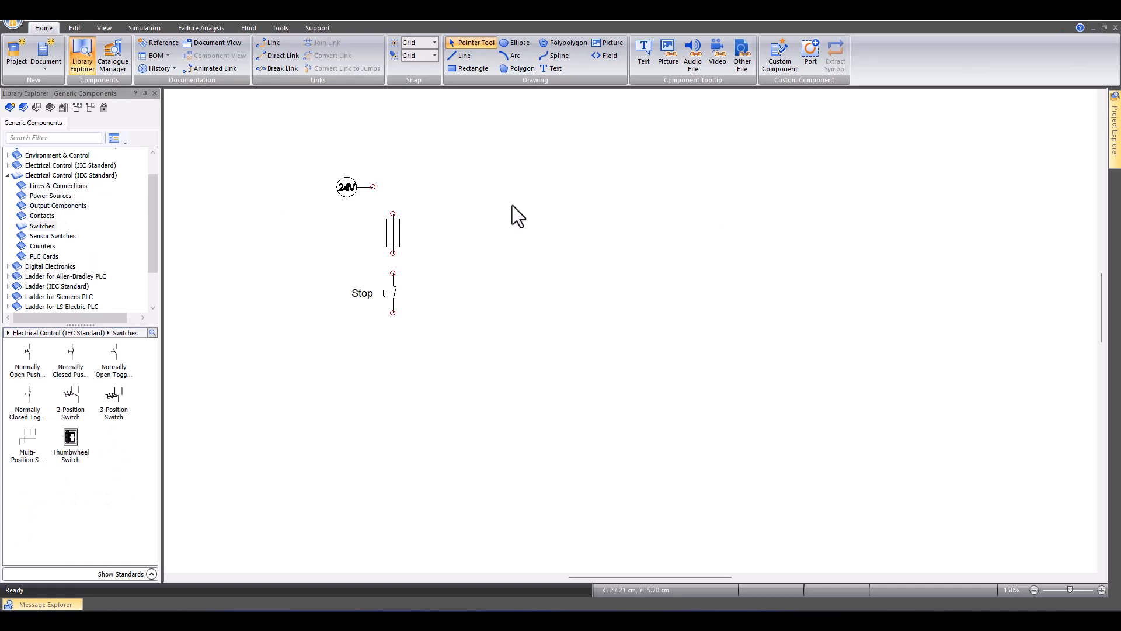
pyautogui.click(42, 216)
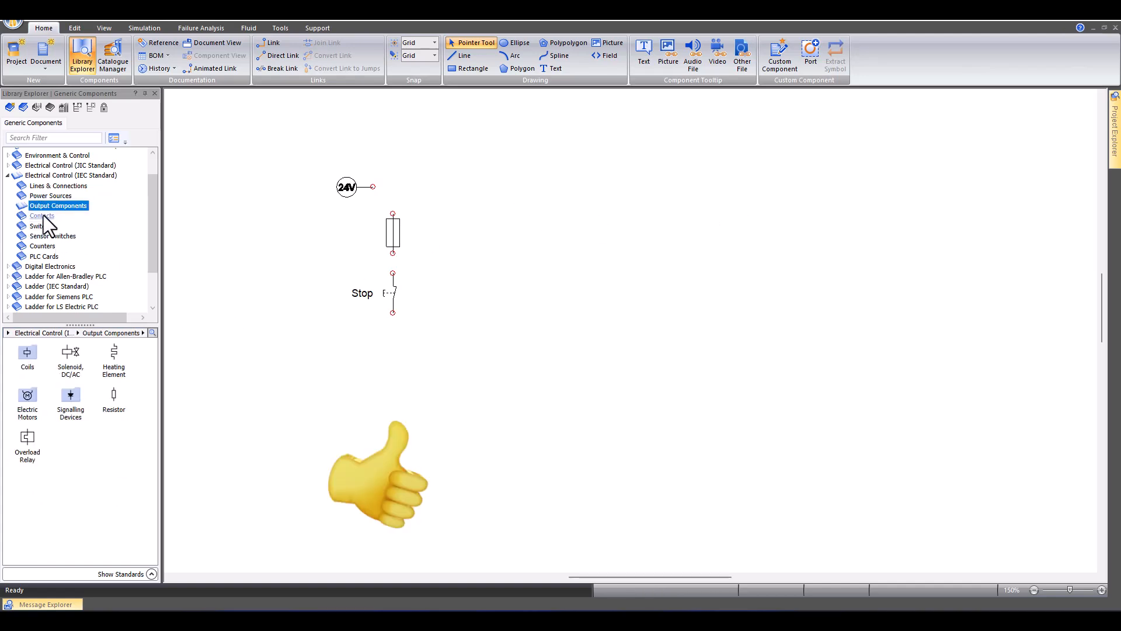
pyautogui.click(49, 206)
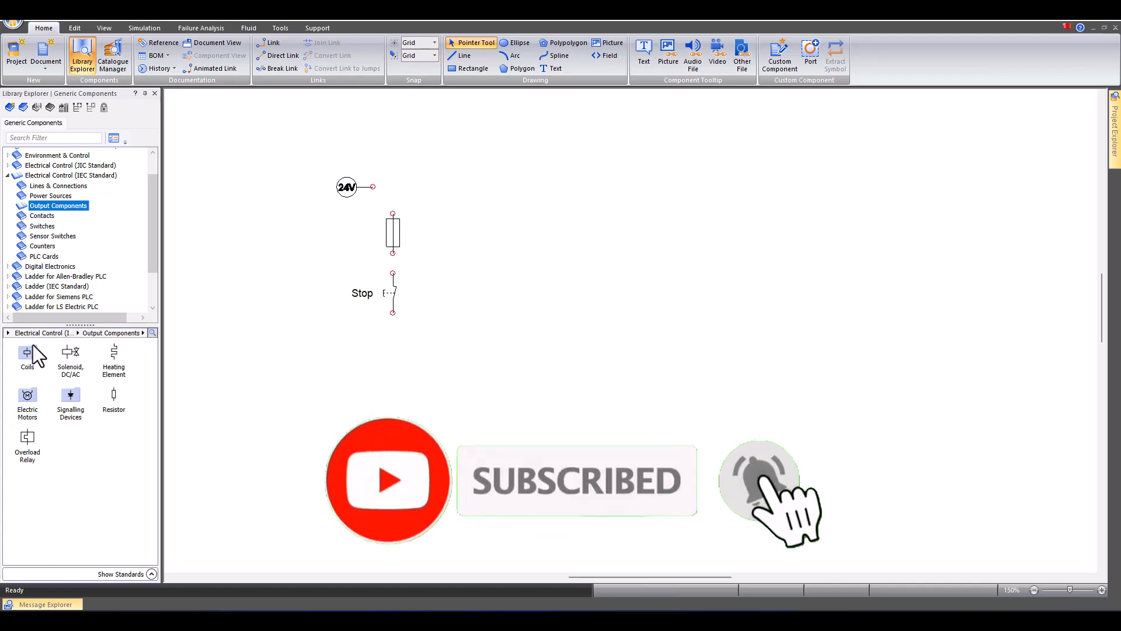
pyautogui.click(26, 447)
pyautogui.moveTo(26, 446); pyautogui.dragTo(398, 328)
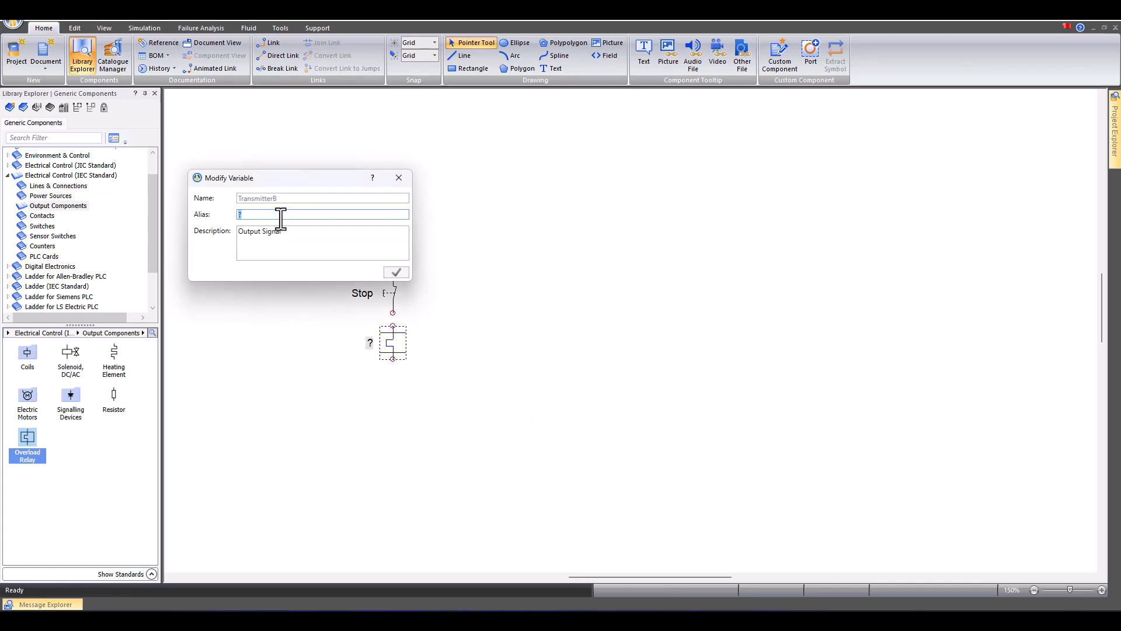
pyautogui.write('OL')
pyautogui.click(397, 275)
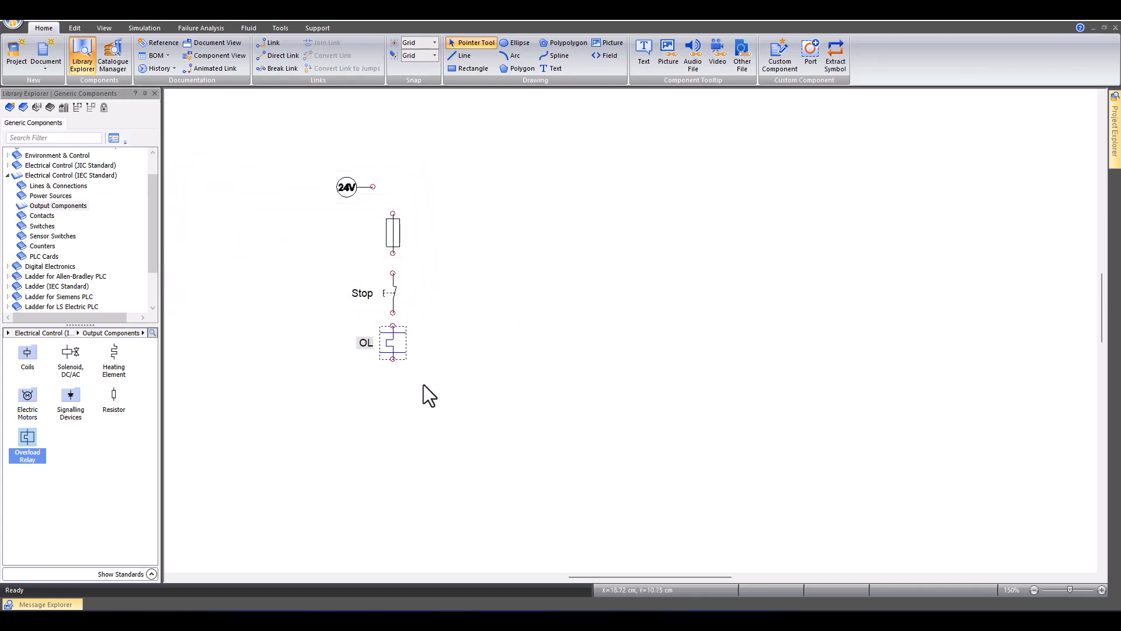
pyautogui.click(418, 423)
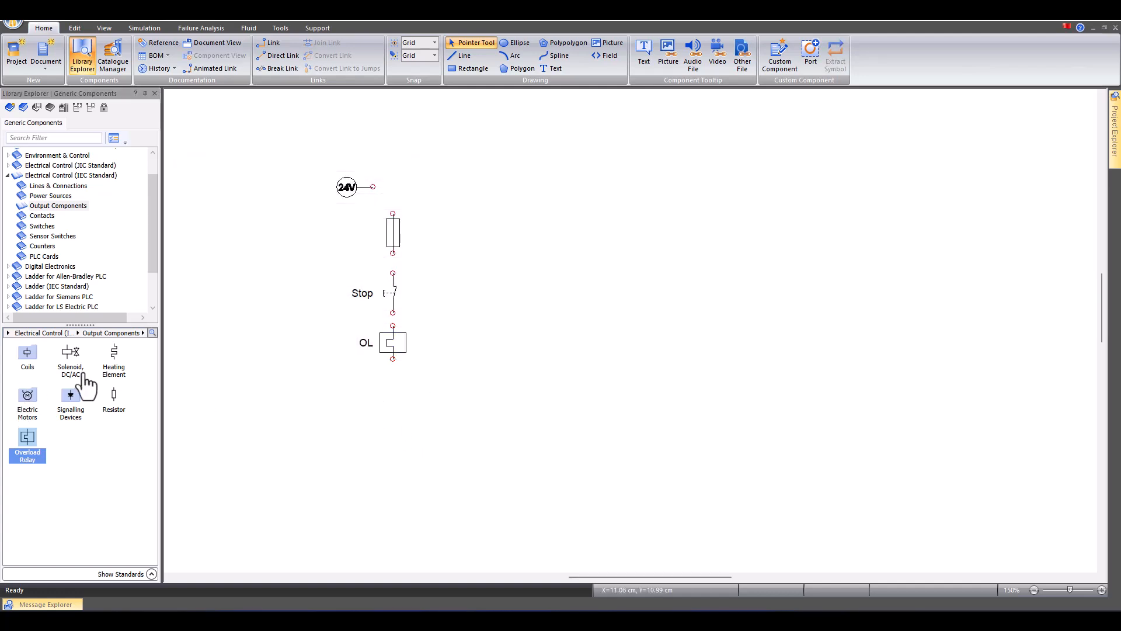
# Step: Check the sketch, then place a normally open push-button below the OL relay with the alias Start
pyautogui.hotkey('alt', 'Tab')
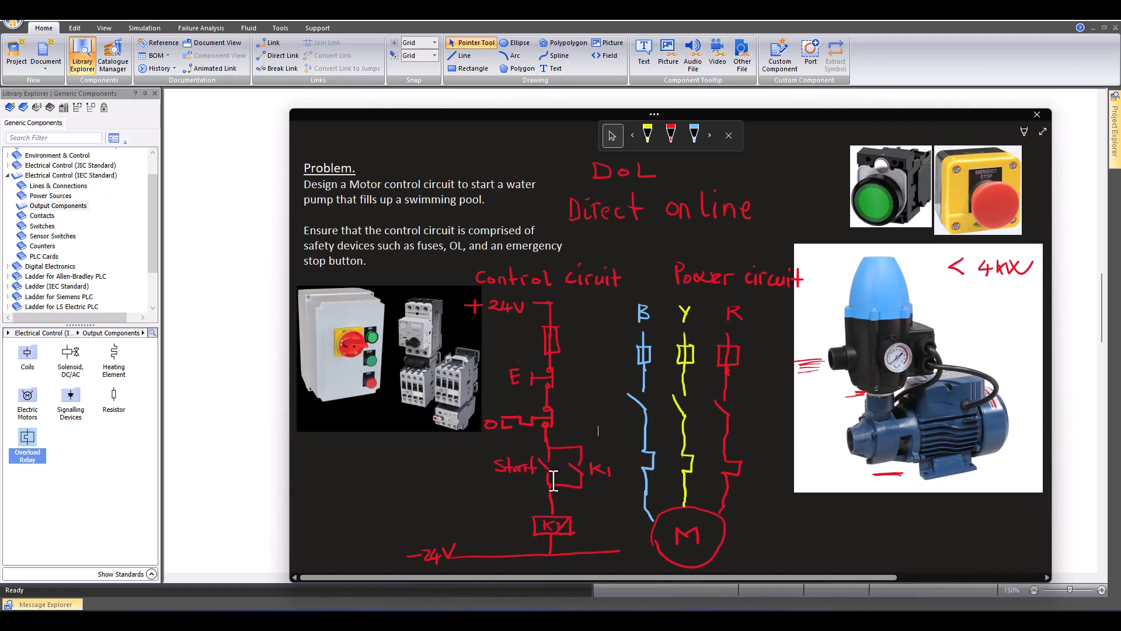
pyautogui.click(257, 355)
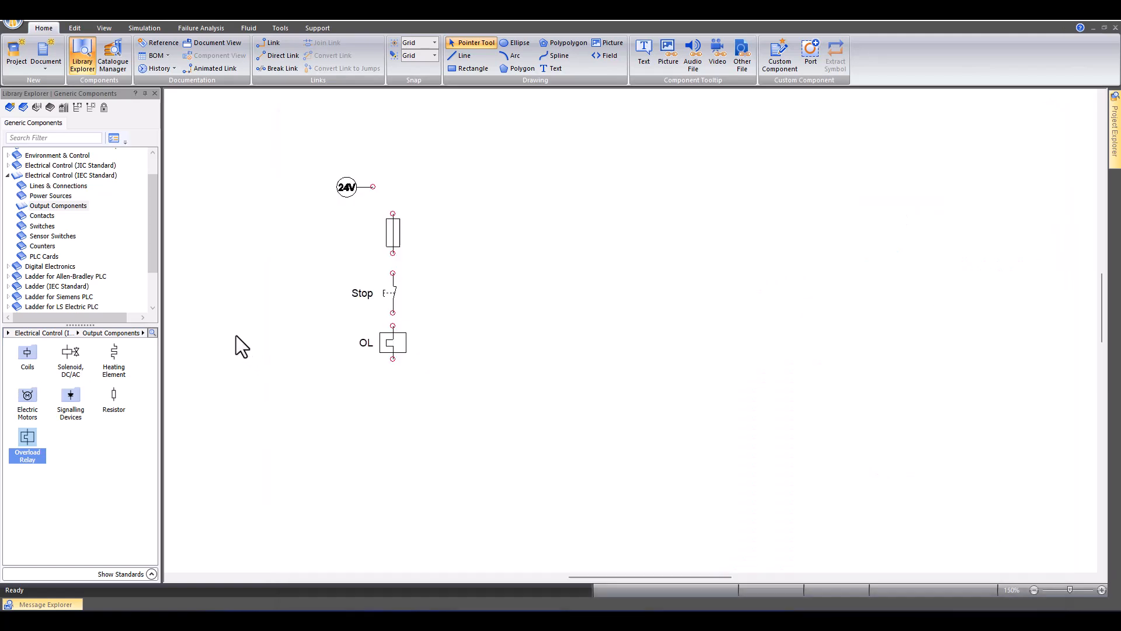
pyautogui.click(40, 216)
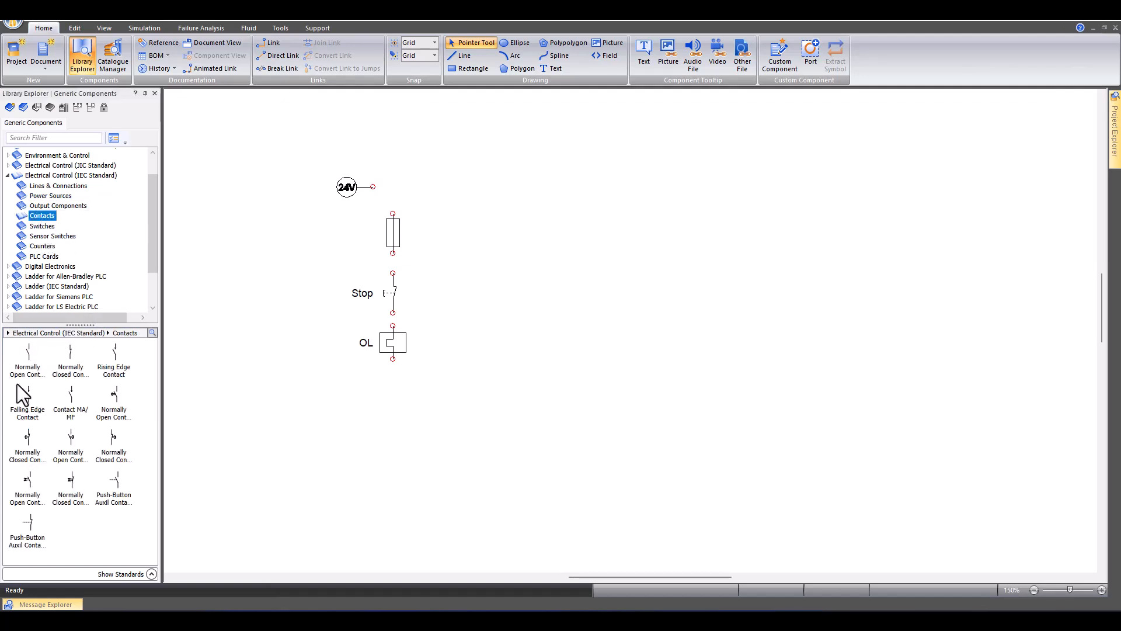
pyautogui.click(34, 377)
pyautogui.click(80, 176)
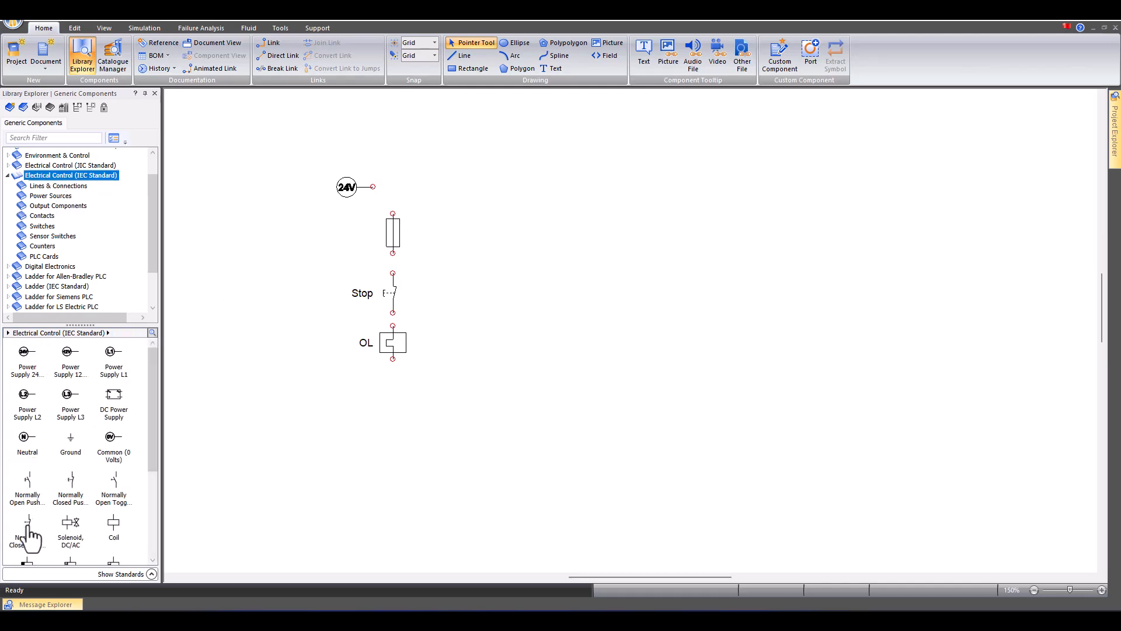
pyautogui.moveTo(30, 488); pyautogui.dragTo(391, 381)
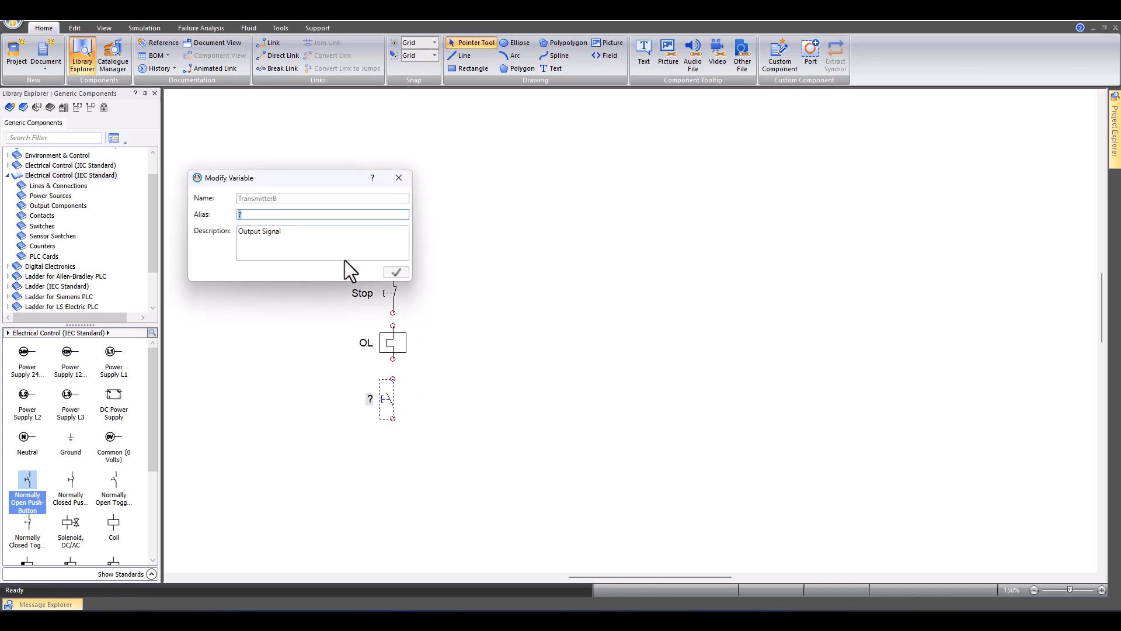
pyautogui.write('Start')
pyautogui.press('Return')
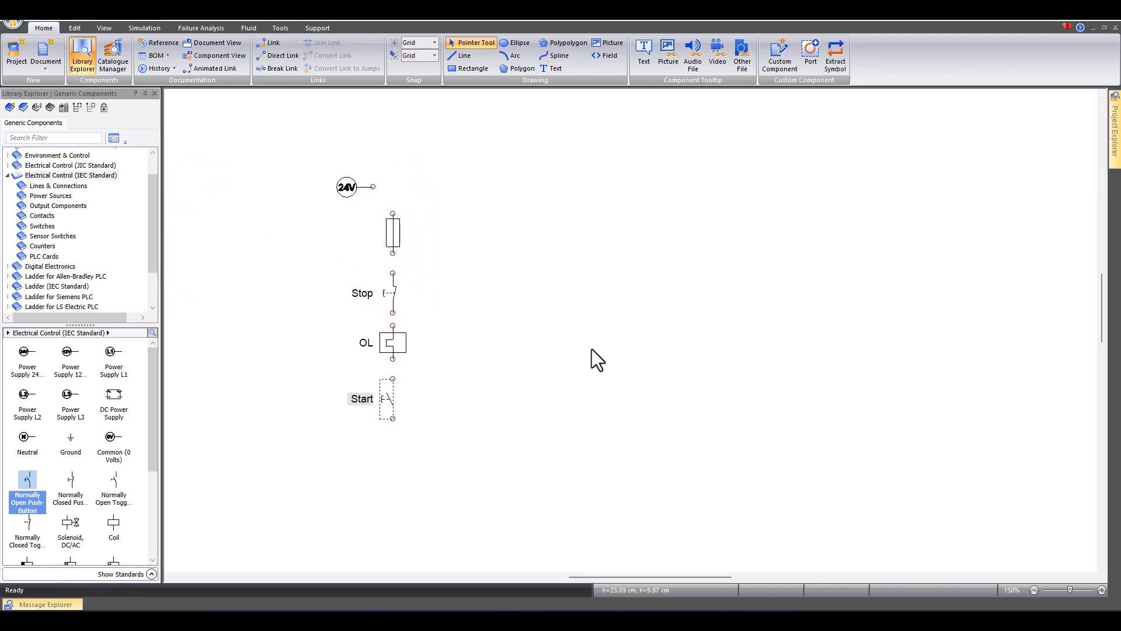
# Step: Place a coil with the alias K1 below the Start button and a Neutral power source beneath the coil
pyautogui.moveTo(114, 523); pyautogui.dragTo(398, 441)
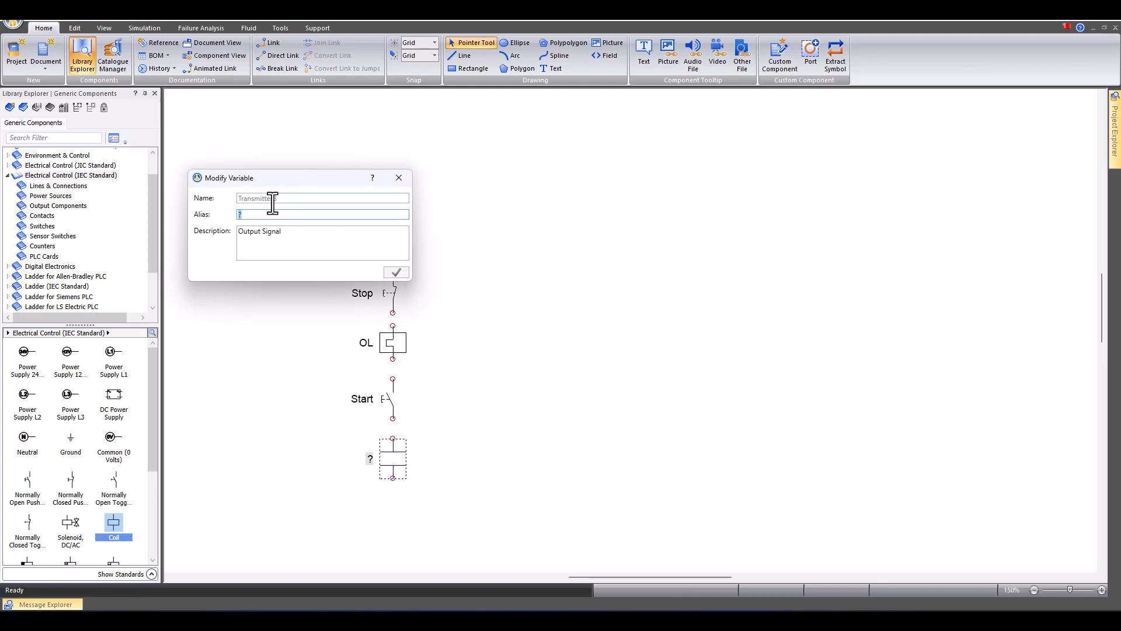
pyautogui.write('K1')
pyautogui.click(396, 276)
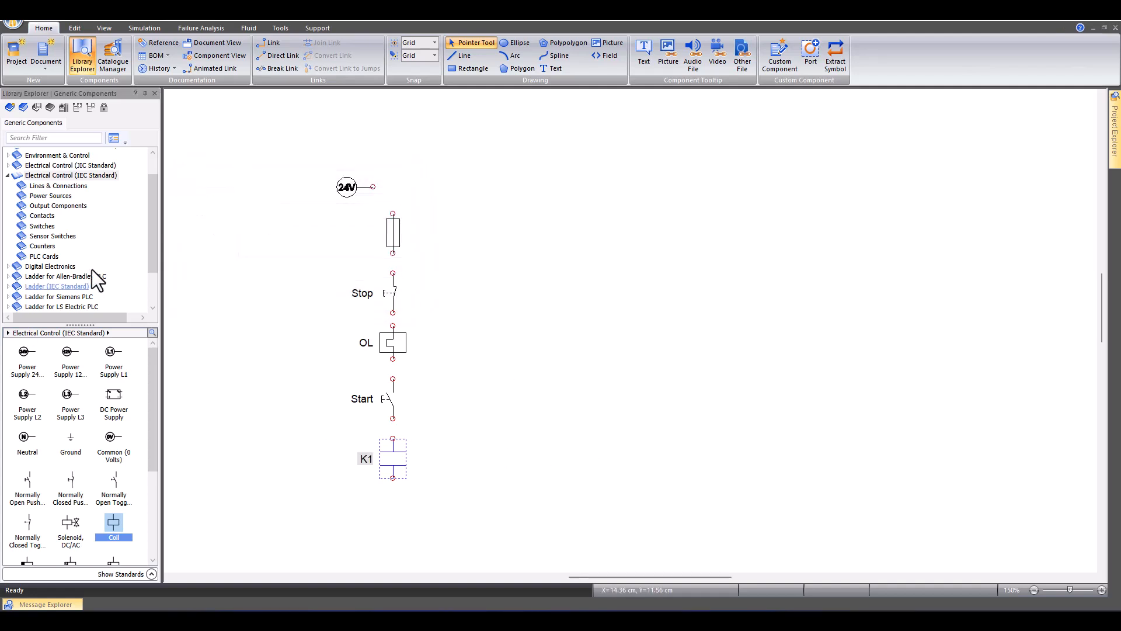
pyautogui.moveTo(24, 437); pyautogui.dragTo(361, 505)
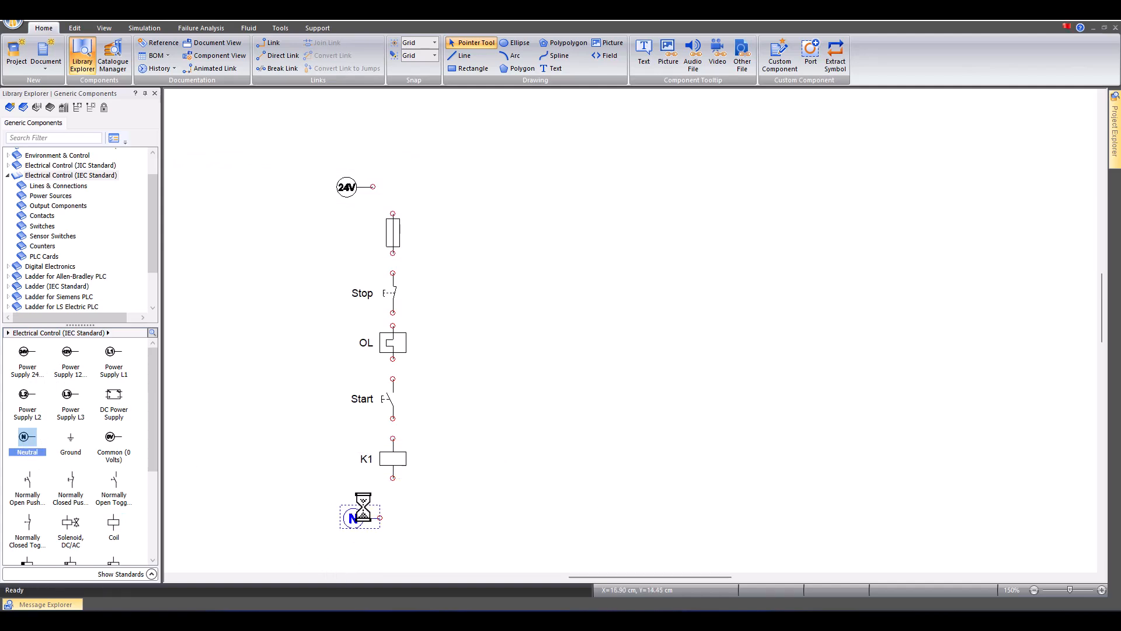
pyautogui.click(483, 506)
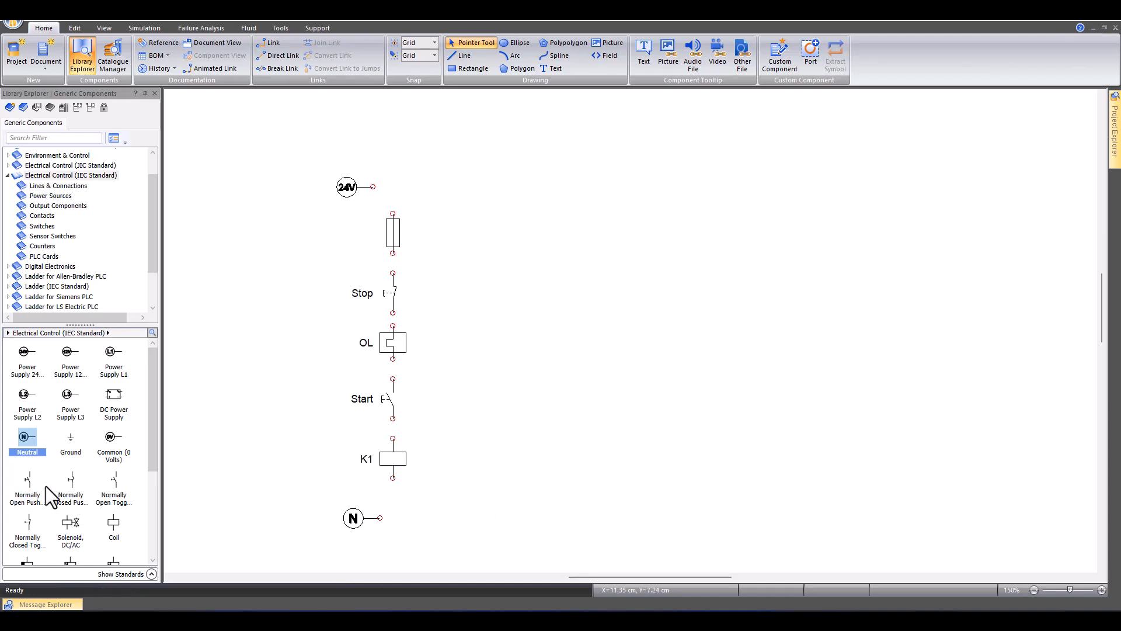
# Step: Place a normally open contact beside the Start button and associate its input signal with the K1 coil variable
pyautogui.scroll(-1, 71, 491)
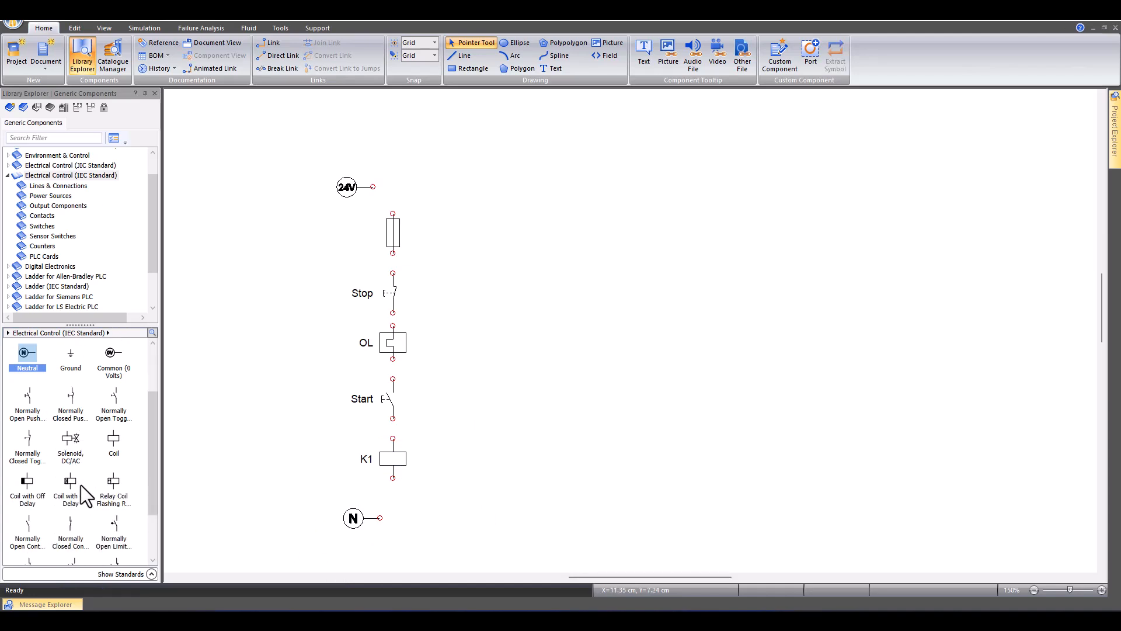
pyautogui.scroll(-1, 81, 486)
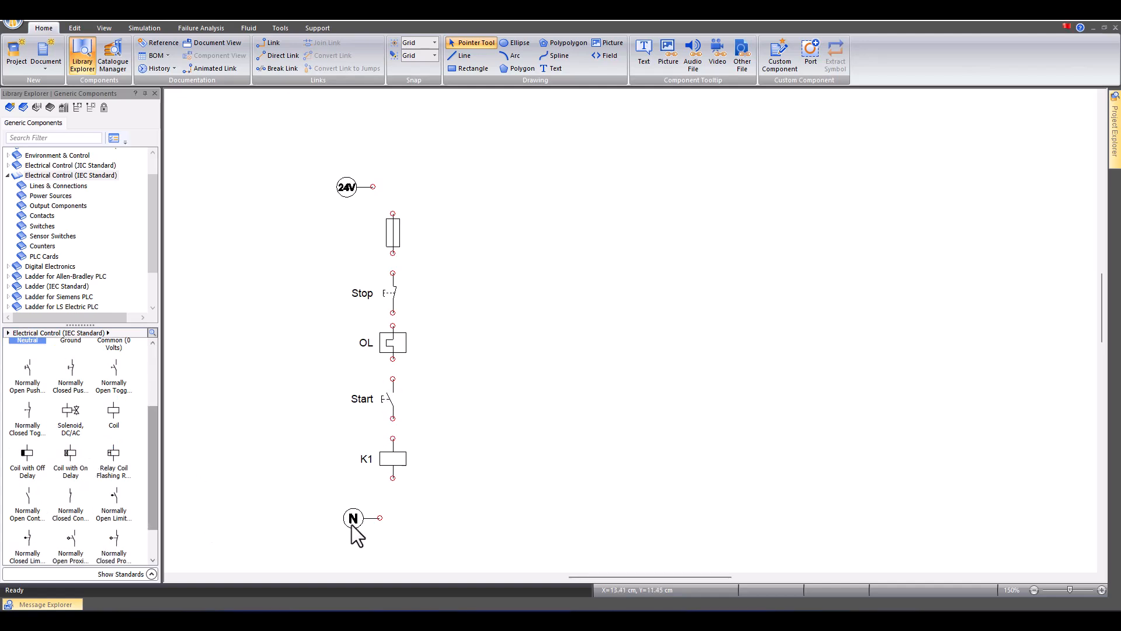
pyautogui.moveTo(34, 509); pyautogui.dragTo(453, 380)
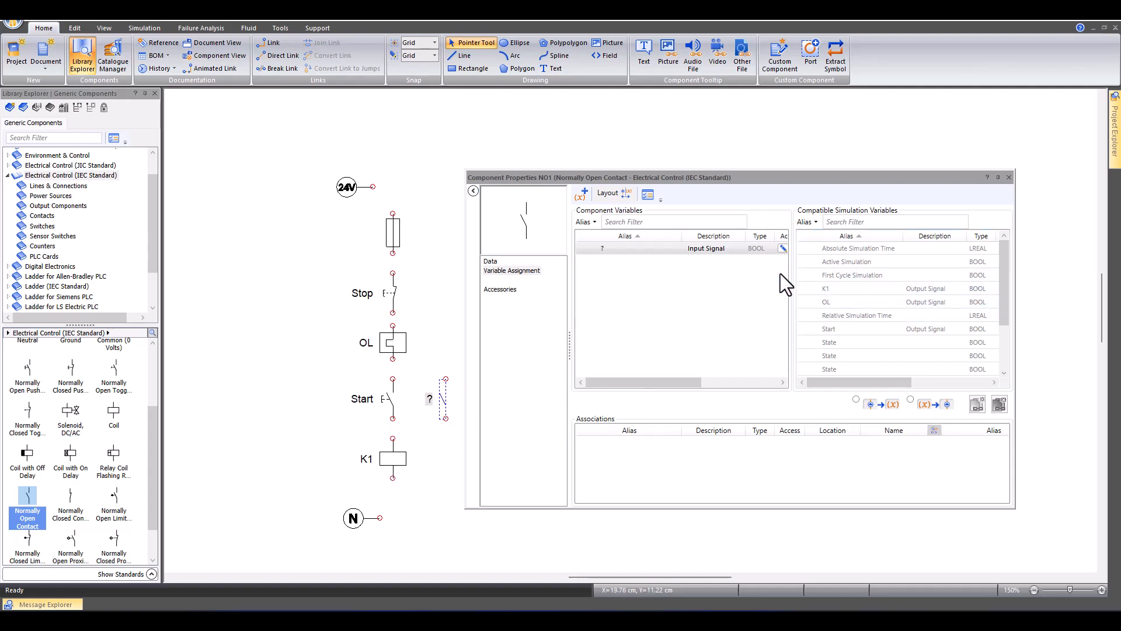
pyautogui.click(858, 288)
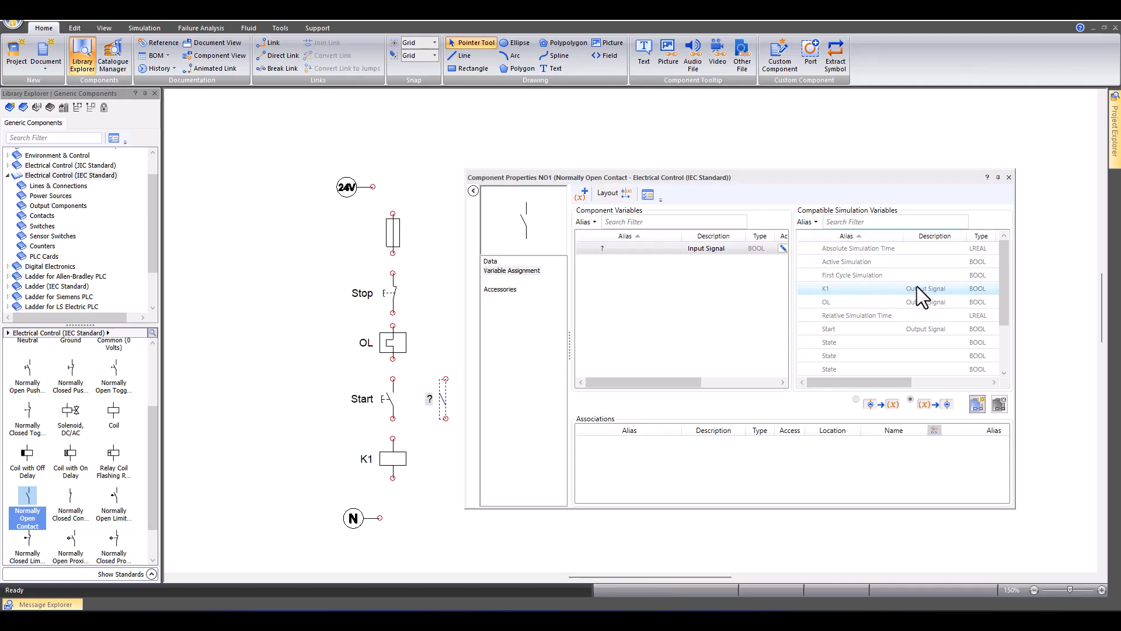
pyautogui.rightClick(916, 286)
pyautogui.click(871, 292)
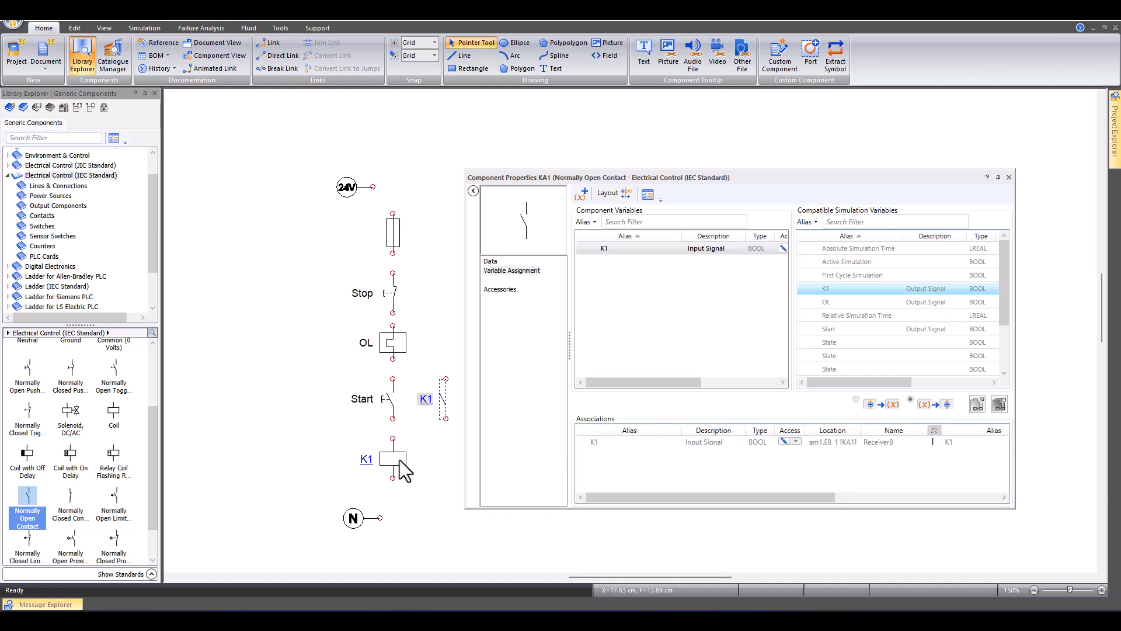
# Step: Wire the 24V supply, fuse, Stop, OL, Start, K1 coil and Neutral in series, and connect the K1 contact in parallel with Start
pyautogui.click(1009, 177)
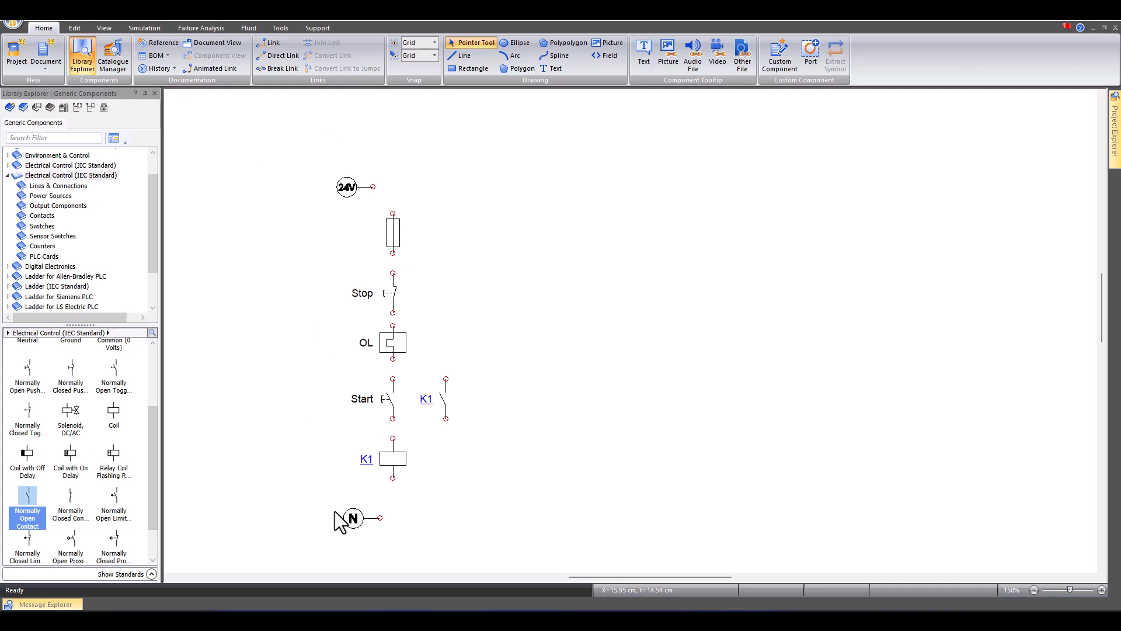
pyautogui.moveTo(380, 517); pyautogui.dragTo(393, 417)
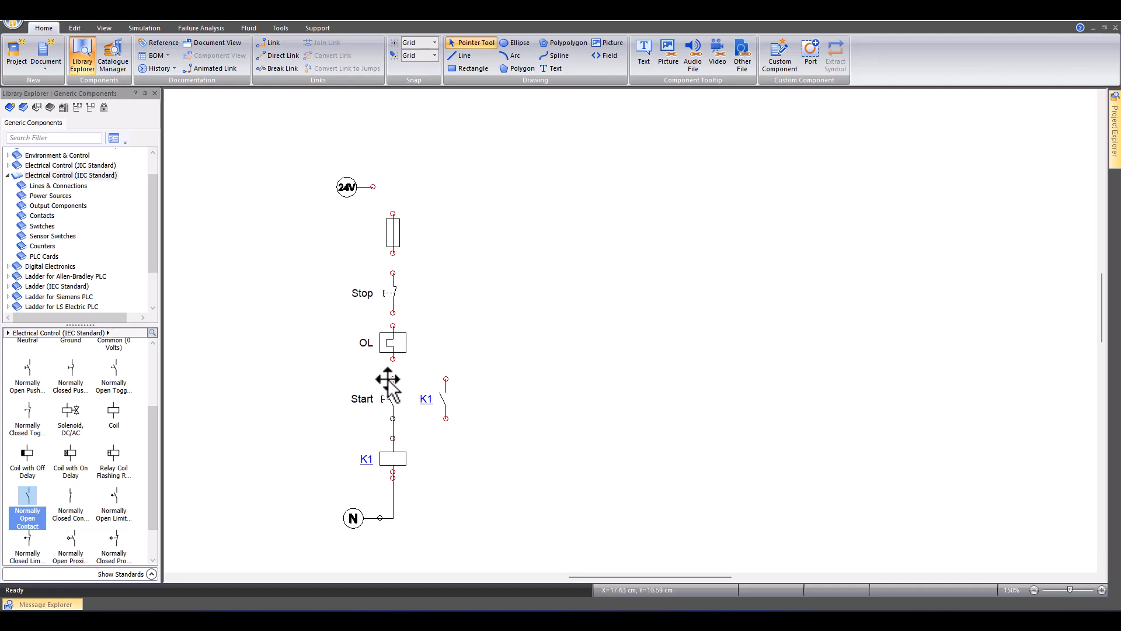
pyautogui.moveTo(393, 357); pyautogui.dragTo(394, 312)
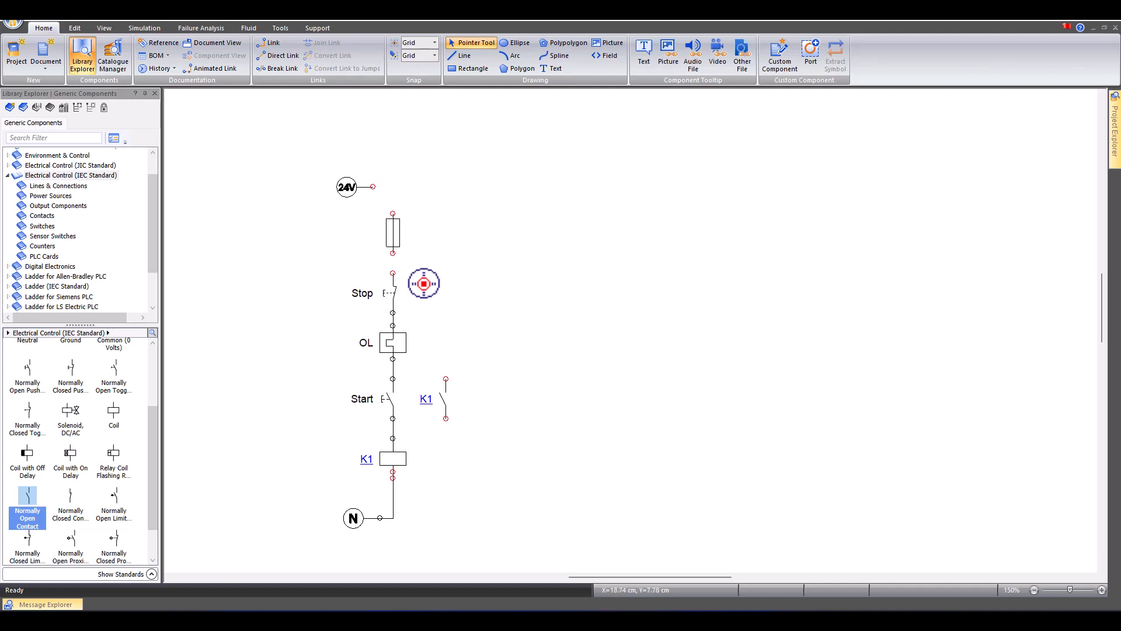
pyautogui.moveTo(392, 272); pyautogui.dragTo(392, 253)
pyautogui.moveTo(393, 213); pyautogui.dragTo(373, 186)
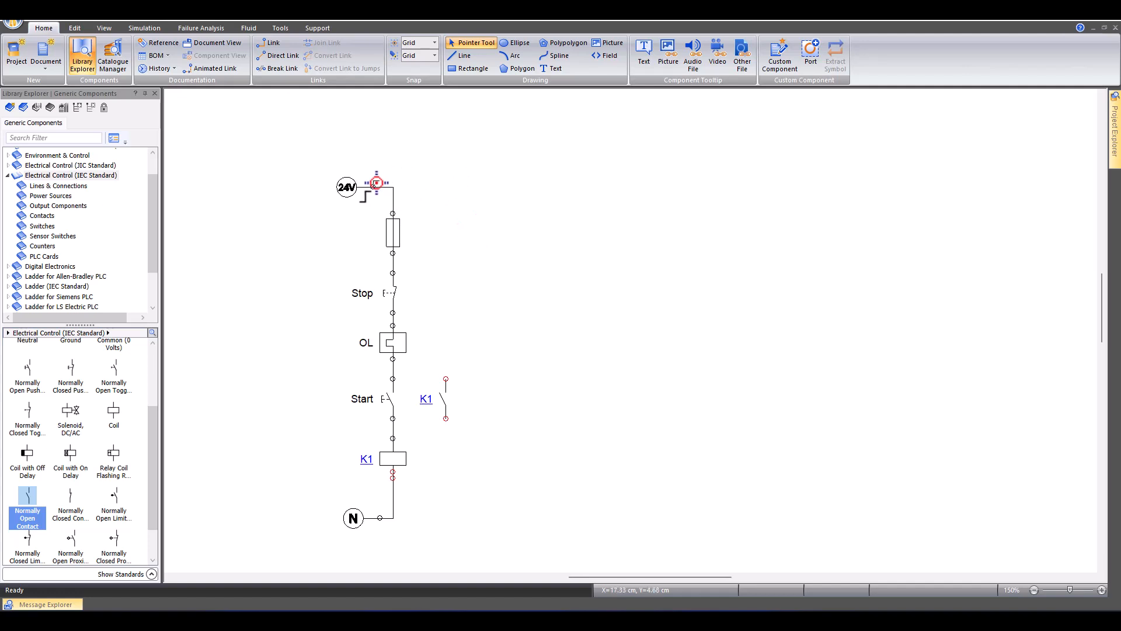
pyautogui.rightClick(372, 187)
pyautogui.click(434, 164)
pyautogui.moveTo(445, 378); pyautogui.dragTo(393, 366)
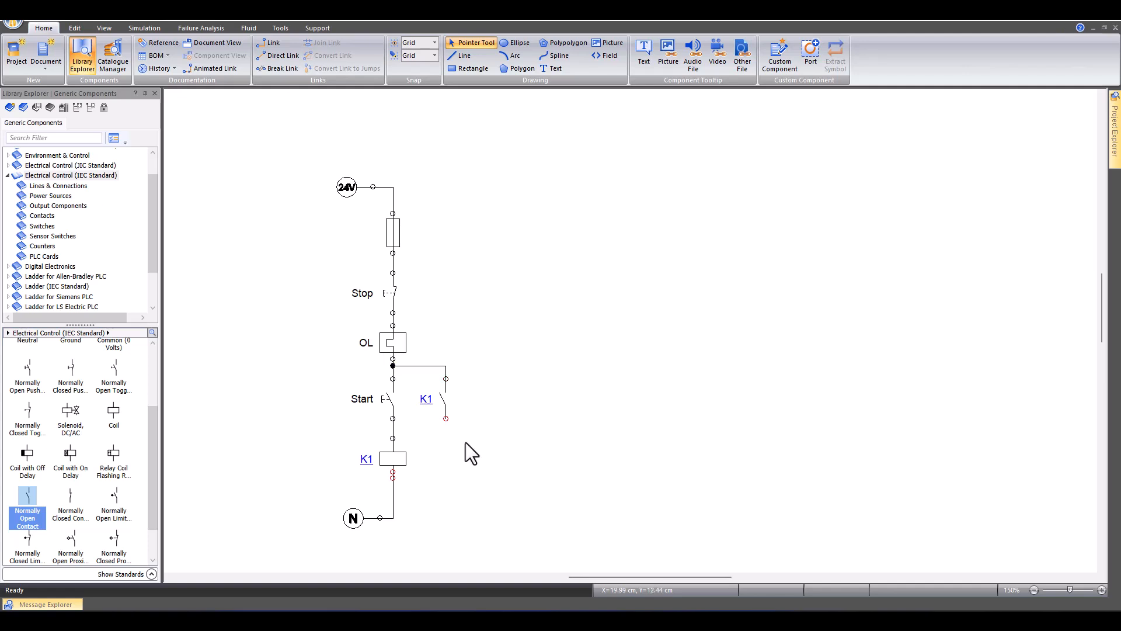
pyautogui.moveTo(446, 417); pyautogui.dragTo(393, 425)
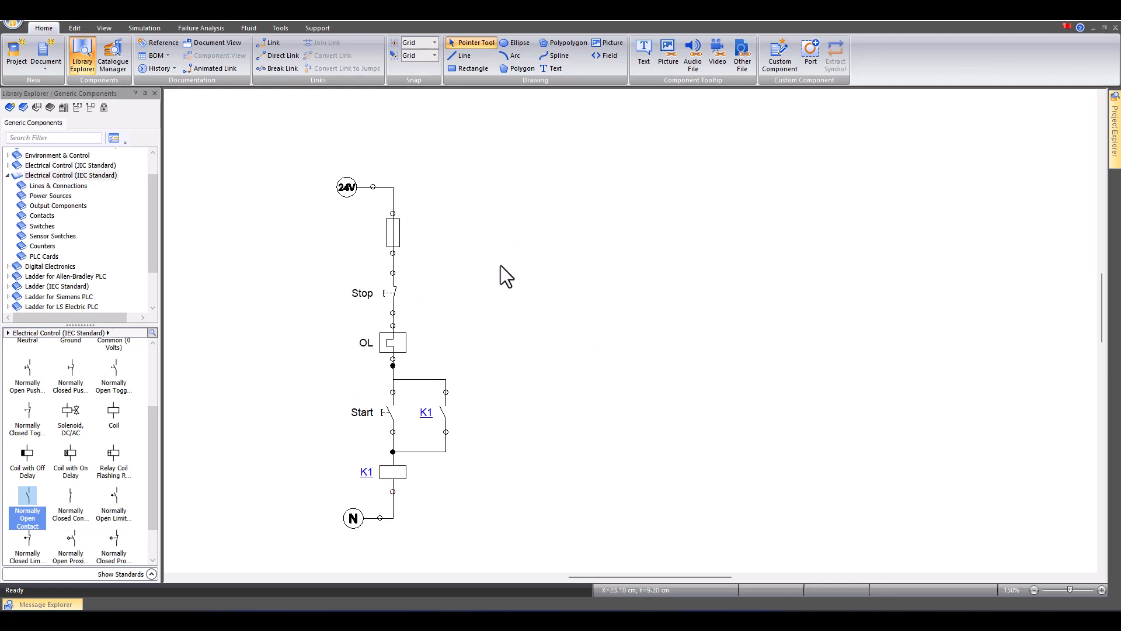
# Step: Run a normal simulation of the control circuit, operate the Start and Stop push-buttons, and end the simulation
pyautogui.click(144, 29)
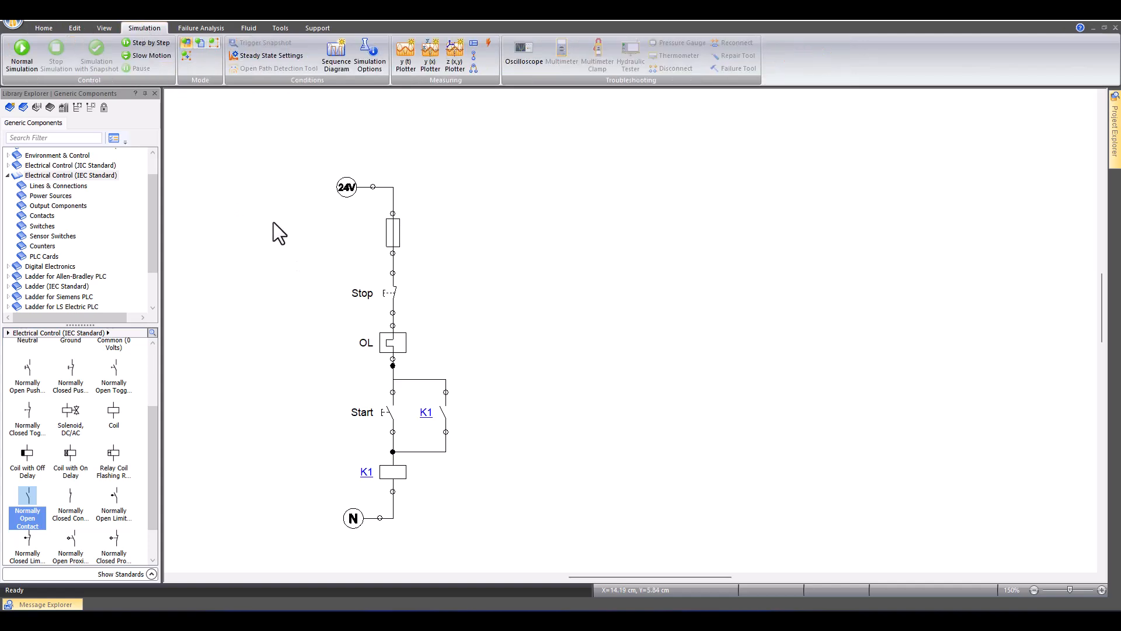
pyautogui.click(22, 58)
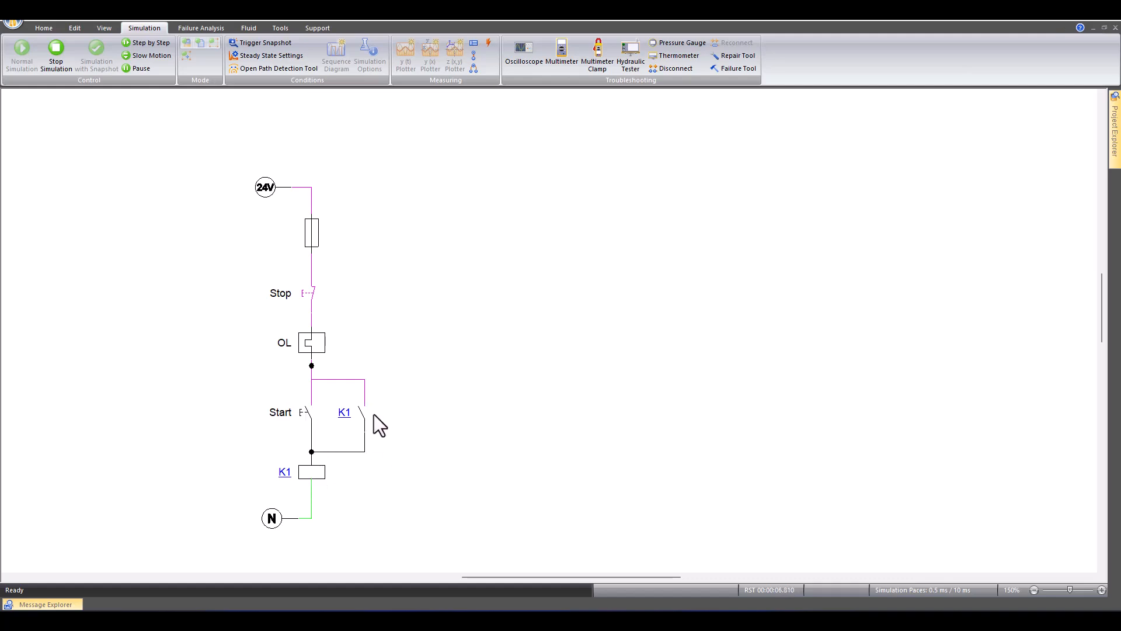
pyautogui.click(308, 412)
pyautogui.click(312, 296)
pyautogui.click(55, 48)
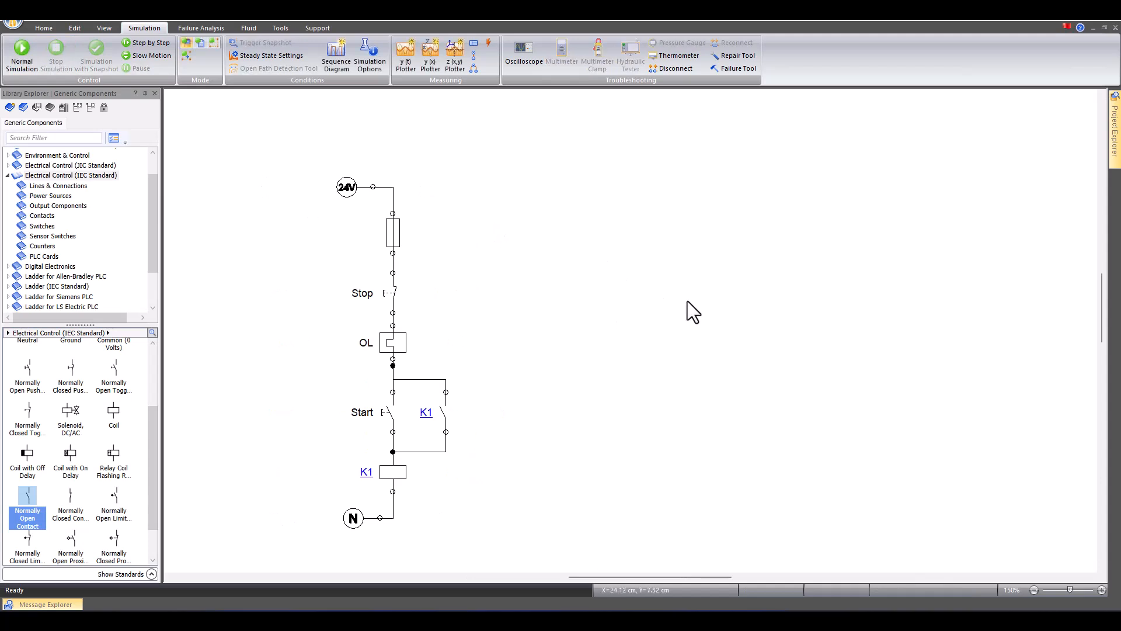
# Step: Check the power circuit sketch and place Power Supply L1, L2 and L3 from the JIC Standard library in a row beside the control circuit
pyautogui.scroll(-2, 688, 308)
pyautogui.scroll(1, 748, 304)
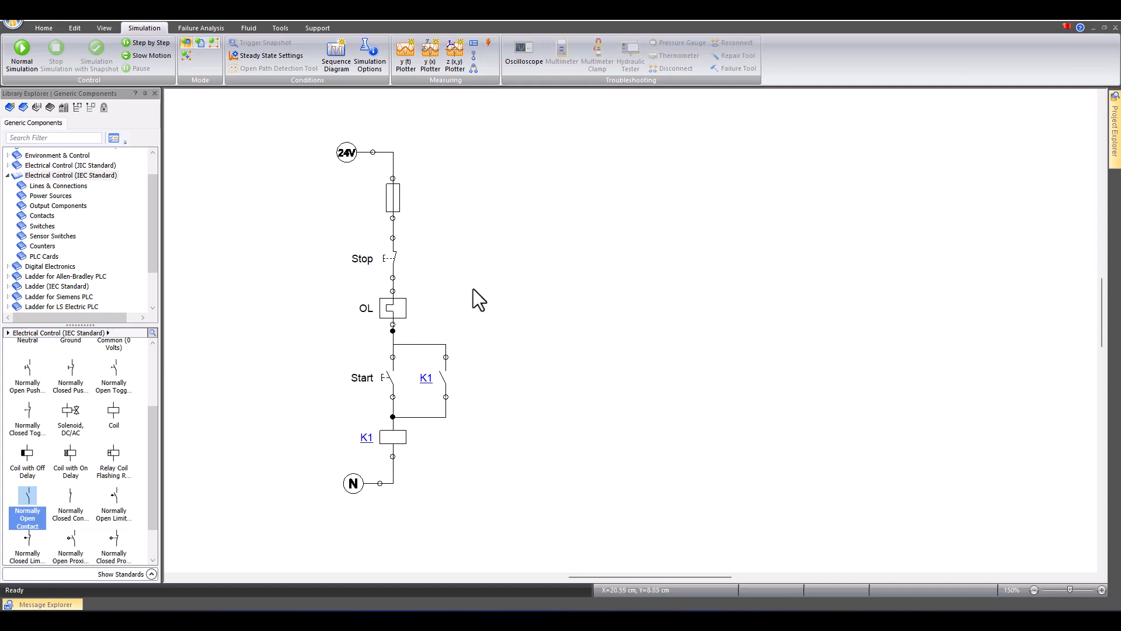
pyautogui.click(623, 620)
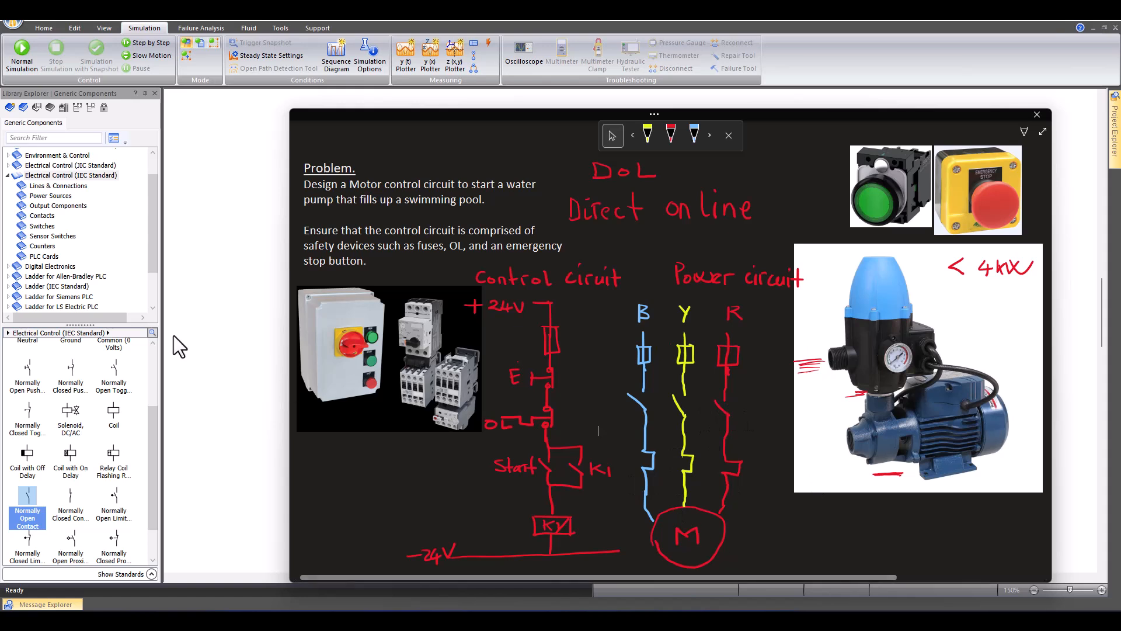
pyautogui.click(224, 307)
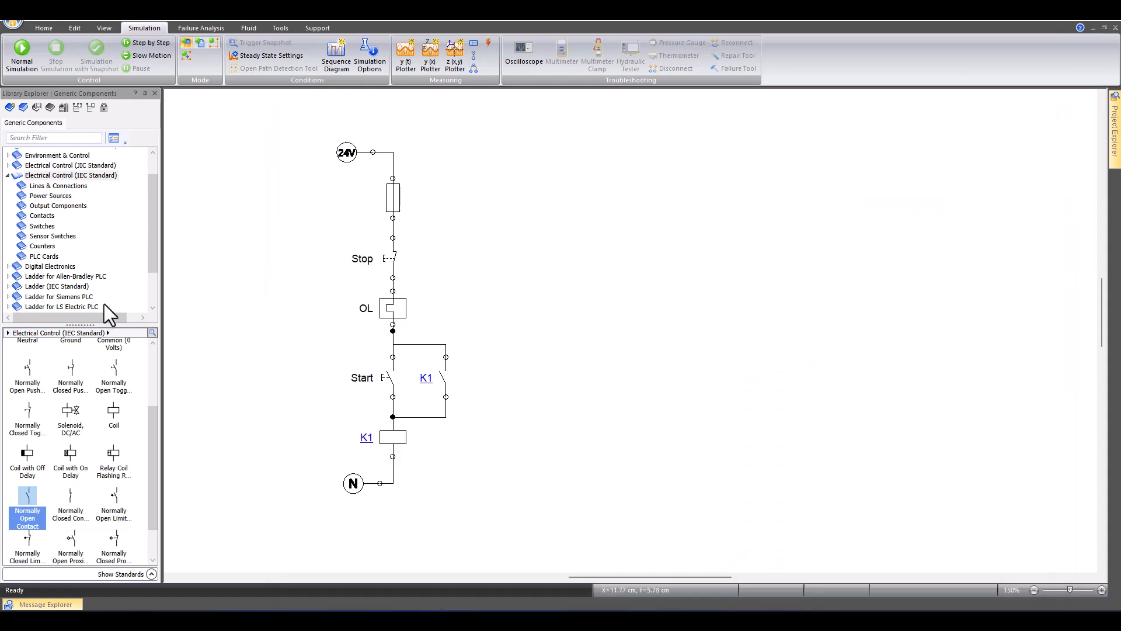
pyautogui.scroll(3, 150, 397)
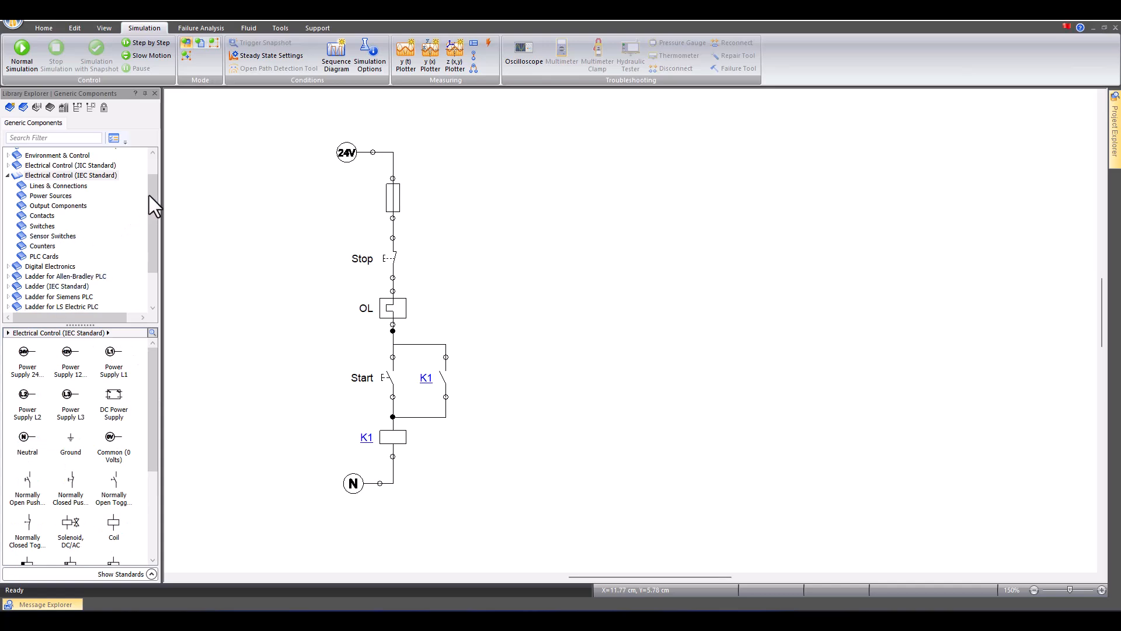
pyautogui.click(70, 166)
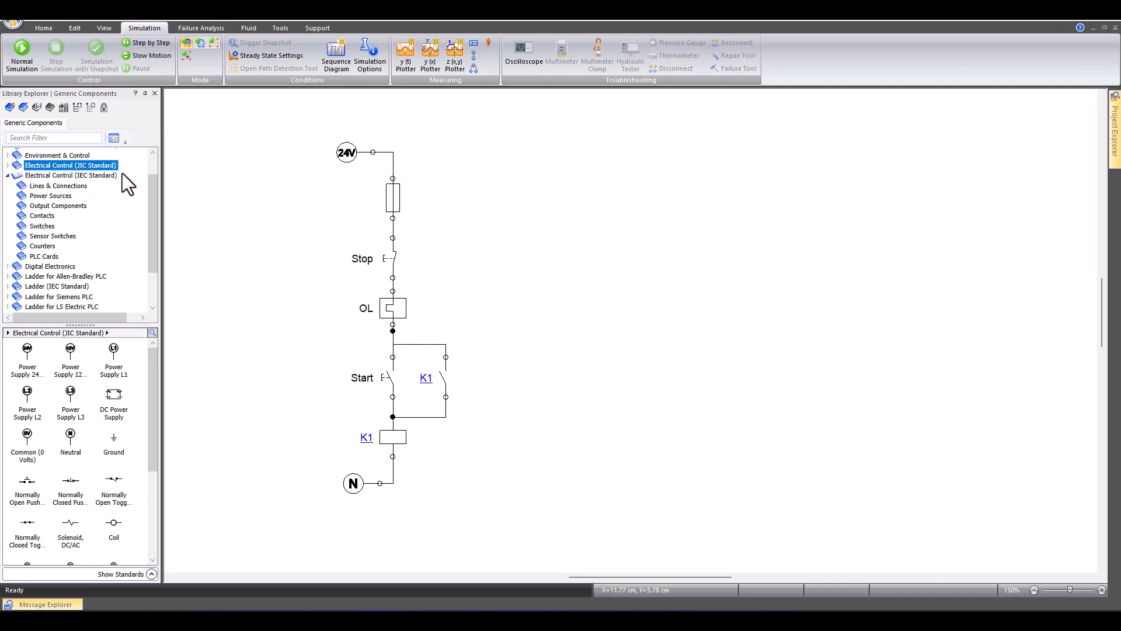
pyautogui.click(114, 353)
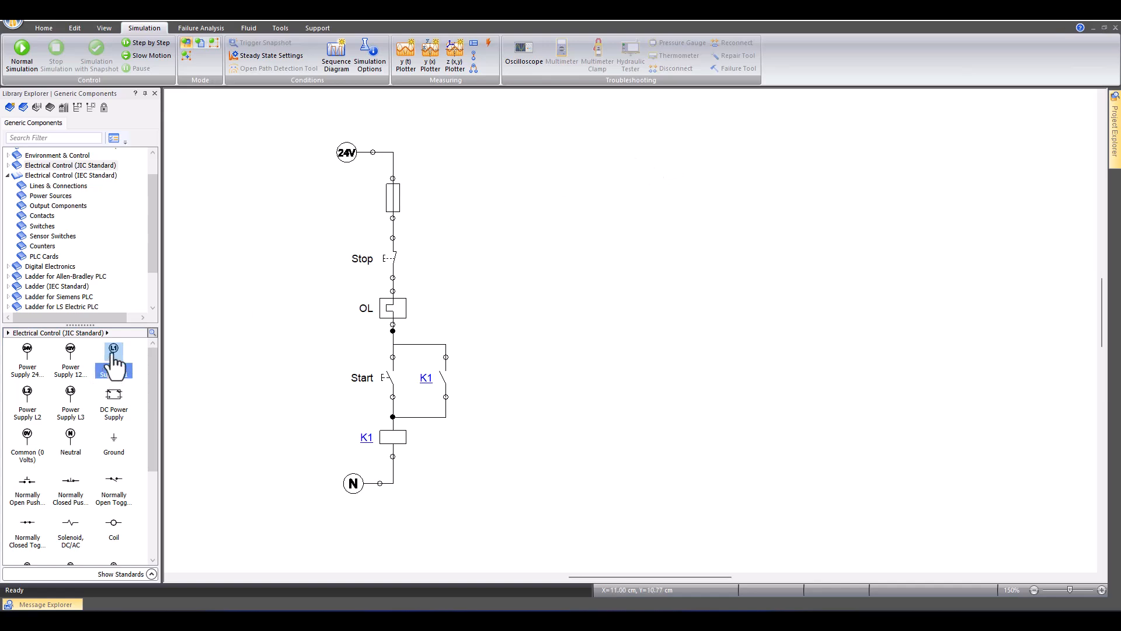
pyautogui.moveTo(616, 152); pyautogui.dragTo(605, 136)
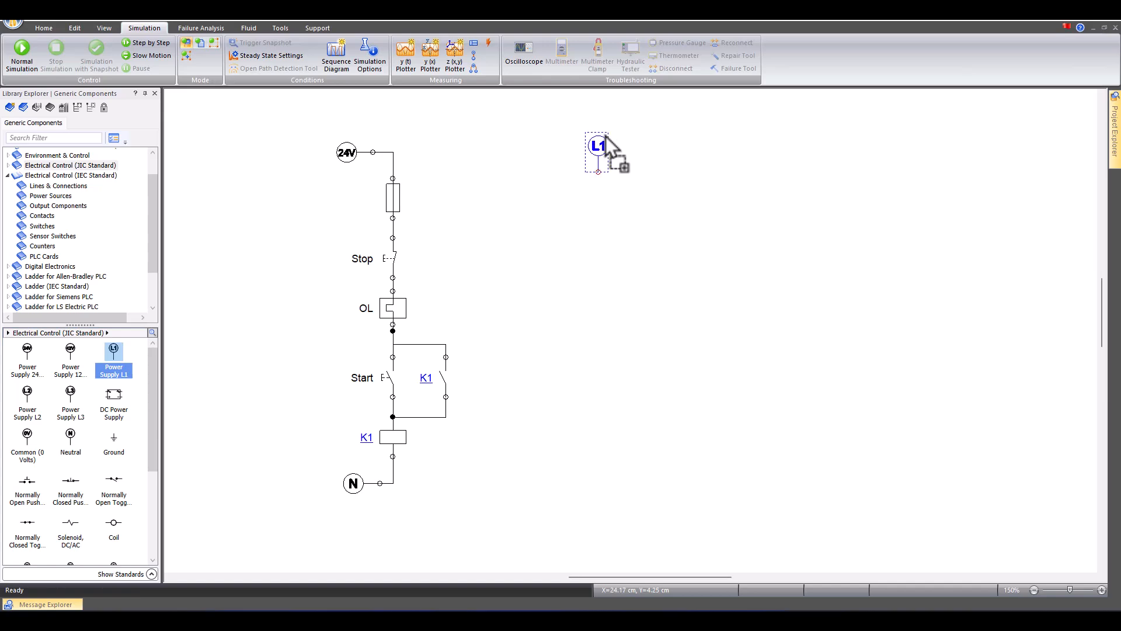
pyautogui.moveTo(26, 411); pyautogui.dragTo(654, 136)
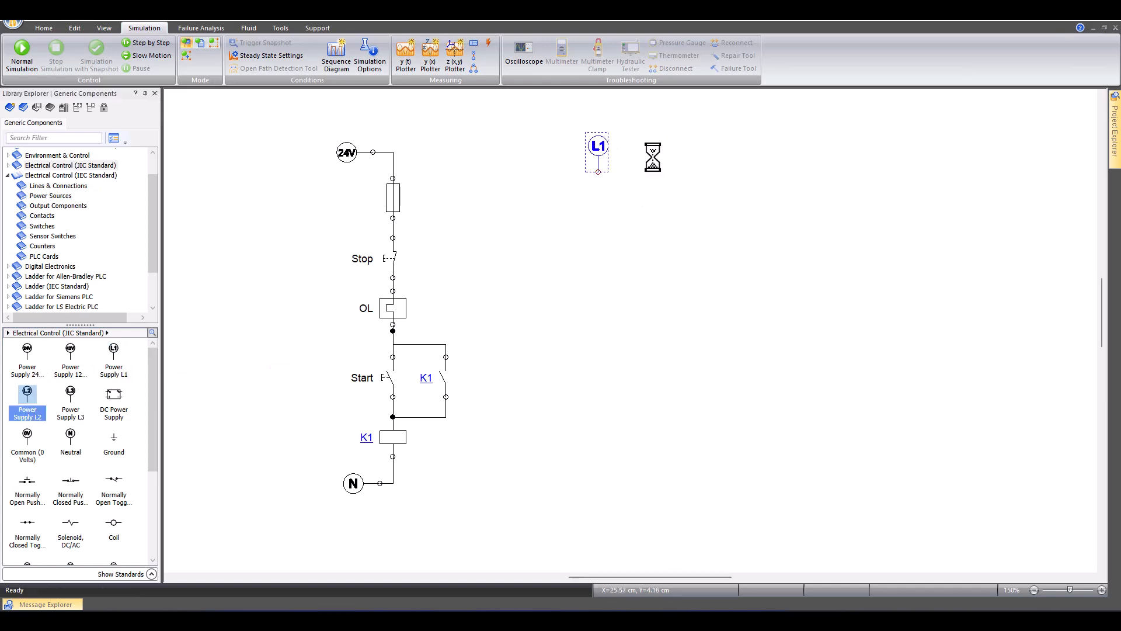
pyautogui.moveTo(76, 412); pyautogui.dragTo(693, 132)
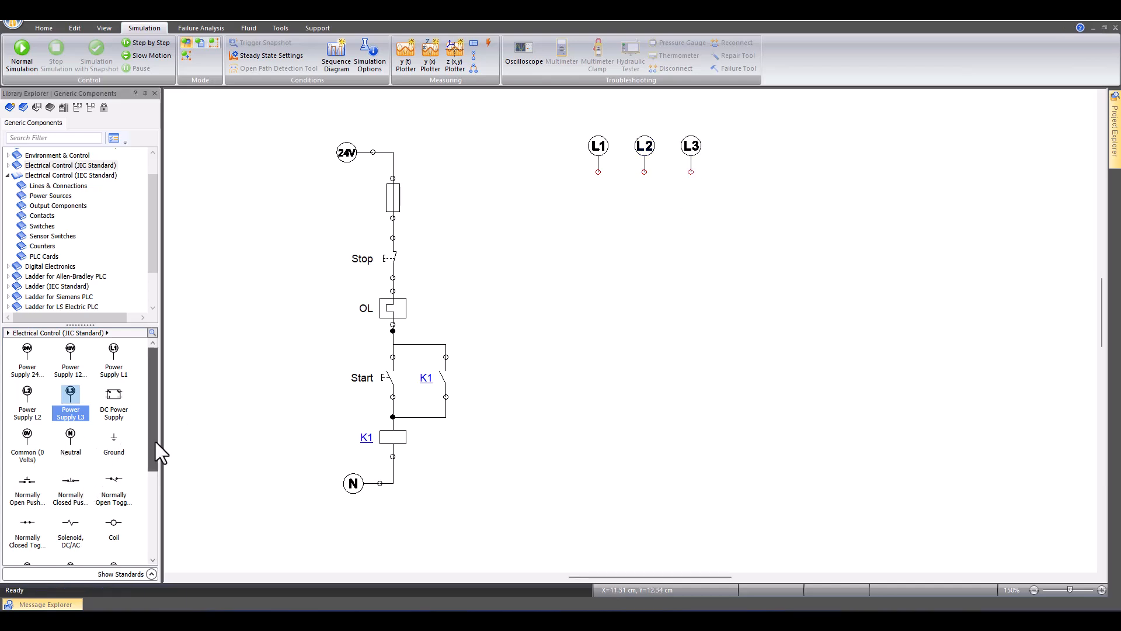
# Step: Place a fuse from the IEC Lines & Connections library below L1, rotated left into a vertical orientation
pyautogui.click(48, 198)
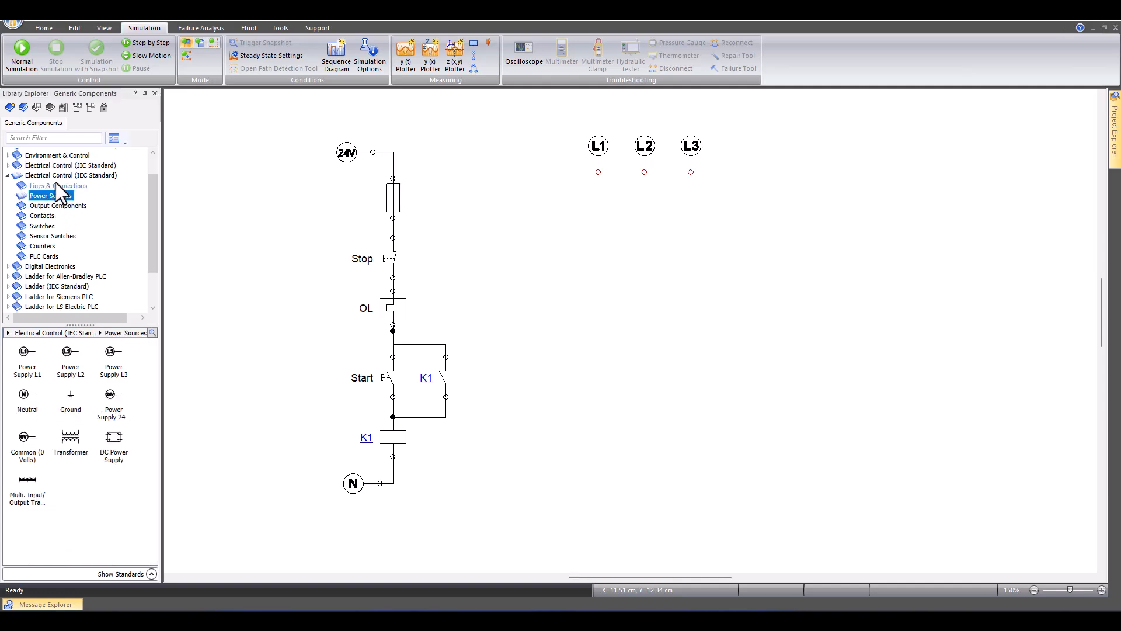
pyautogui.click(55, 184)
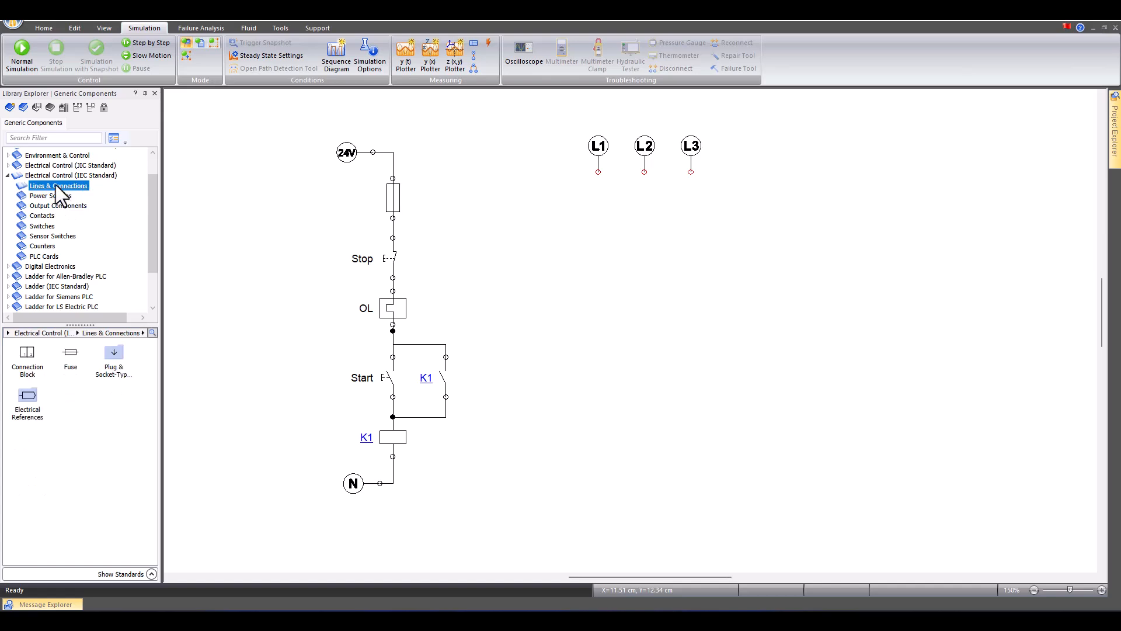
pyautogui.click(71, 356)
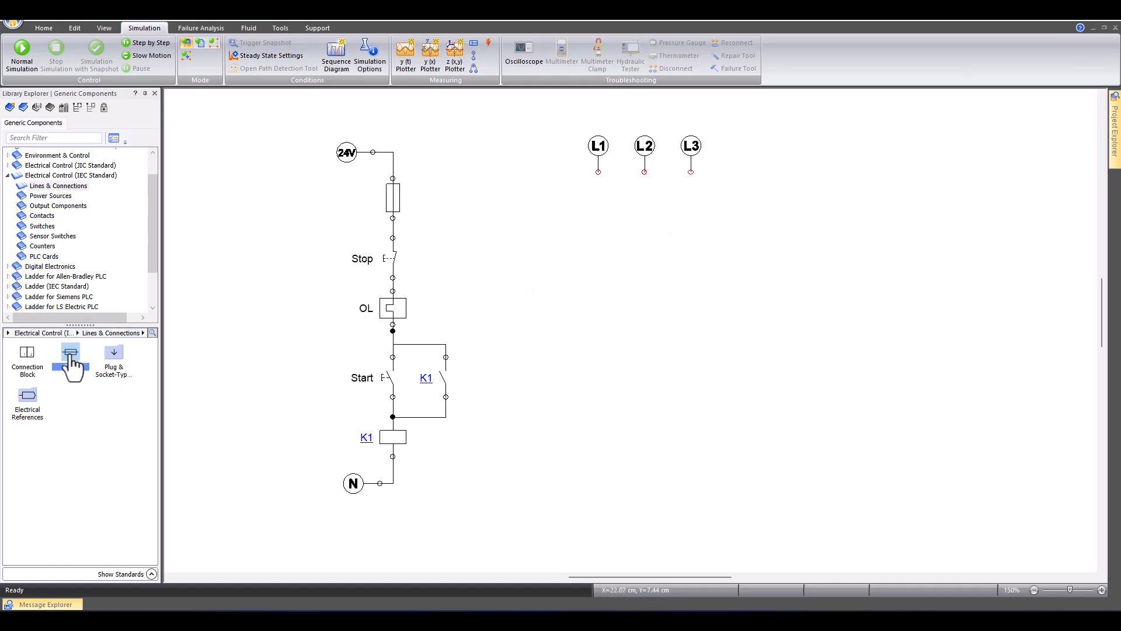
pyautogui.moveTo(67, 357); pyautogui.dragTo(594, 229)
pyautogui.rightClick(587, 232)
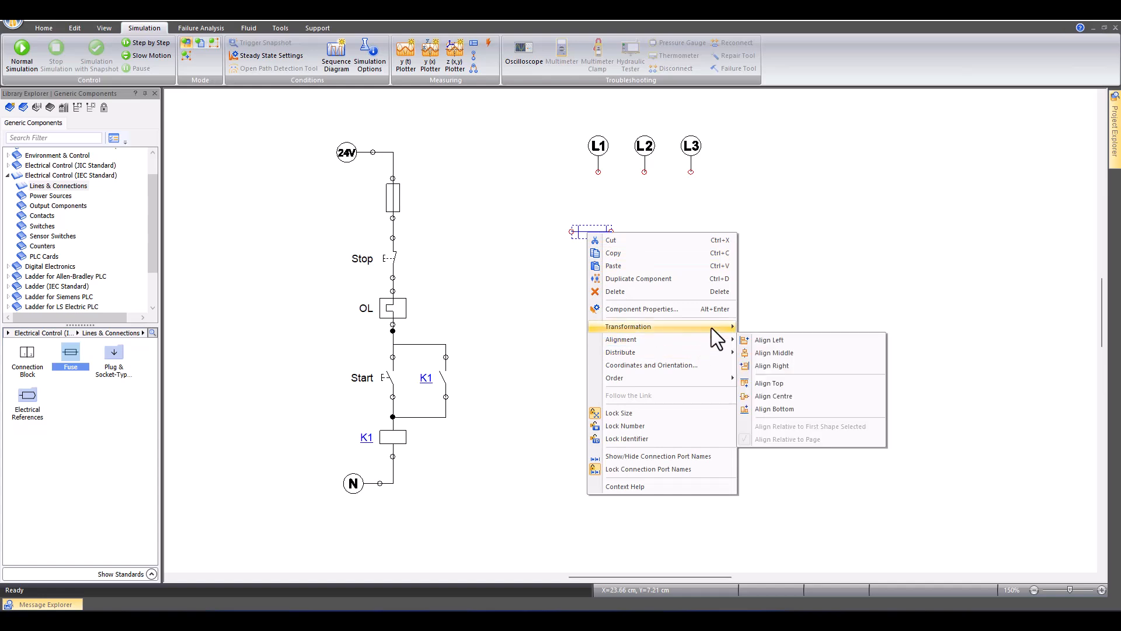
pyautogui.moveTo(712, 327)
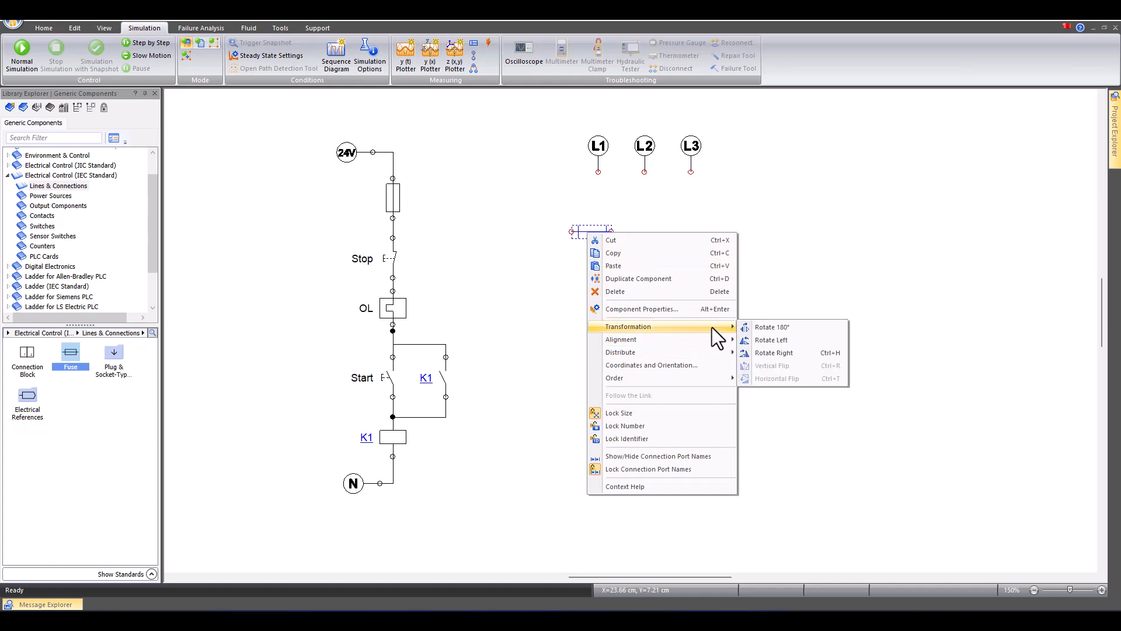
pyautogui.click(772, 340)
pyautogui.moveTo(585, 230); pyautogui.dragTo(607, 229)
# Step: Copy the vertical fuse and paste one copy below L2 and another below L3
pyautogui.rightClick(596, 232)
pyautogui.click(624, 255)
pyautogui.rightClick(662, 226)
pyautogui.click(686, 236)
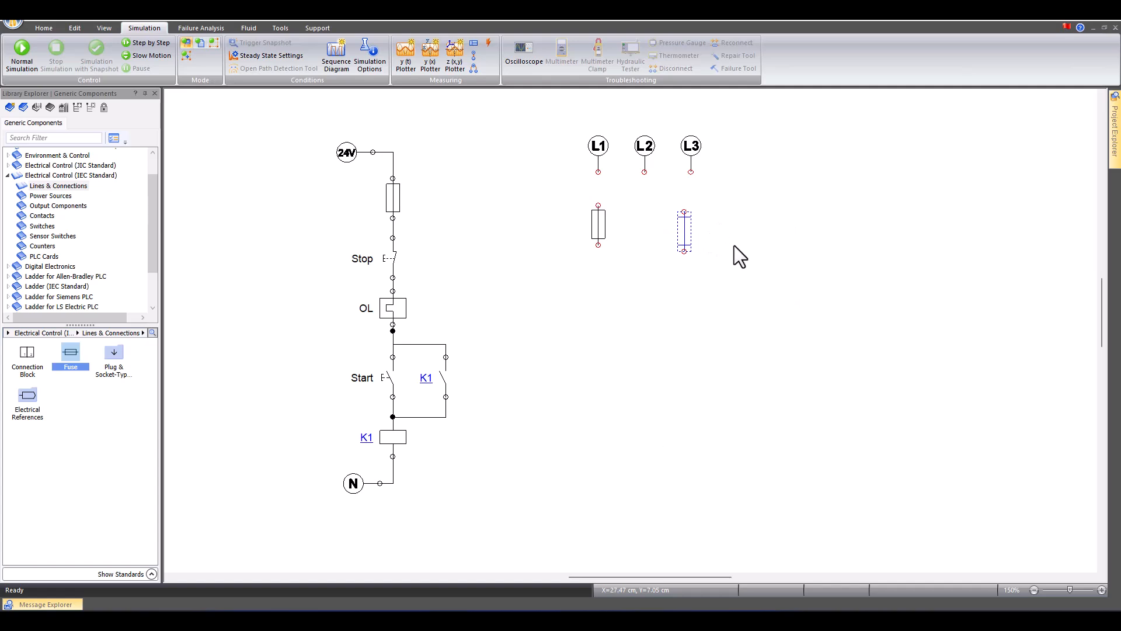
pyautogui.rightClick(713, 226)
pyautogui.click(746, 236)
# Step: Place an IEC normally open contact below the L1 fuse and associate its input signal with the K1 coil variable
pyautogui.click(59, 178)
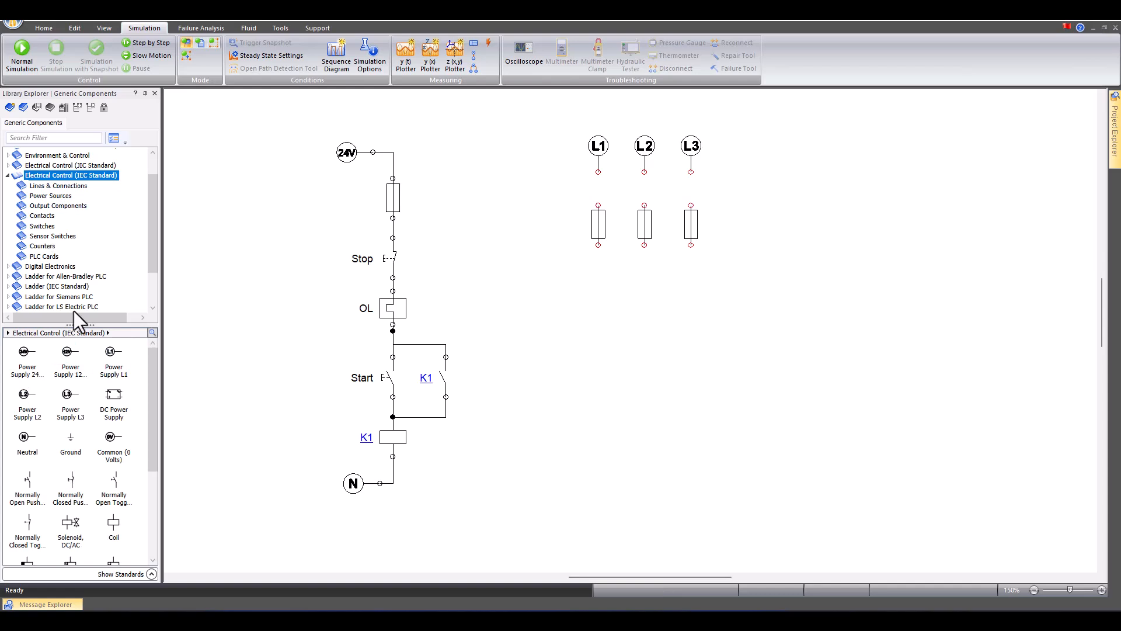
pyautogui.scroll(-2, 65, 457)
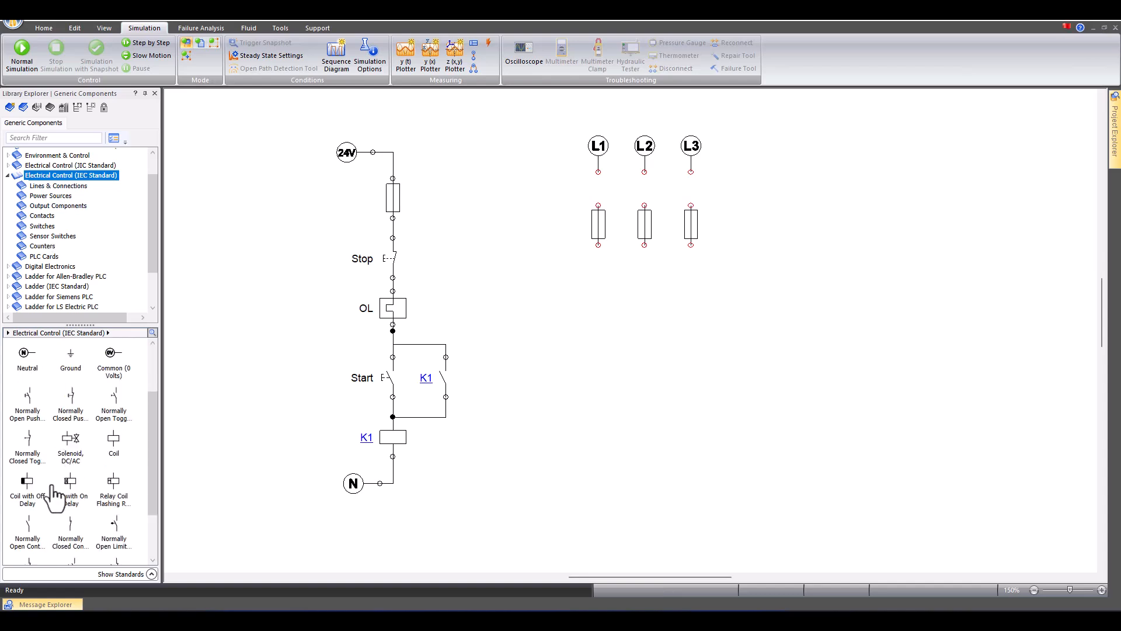
pyautogui.click(28, 530)
pyautogui.scroll(-3, 70, 511)
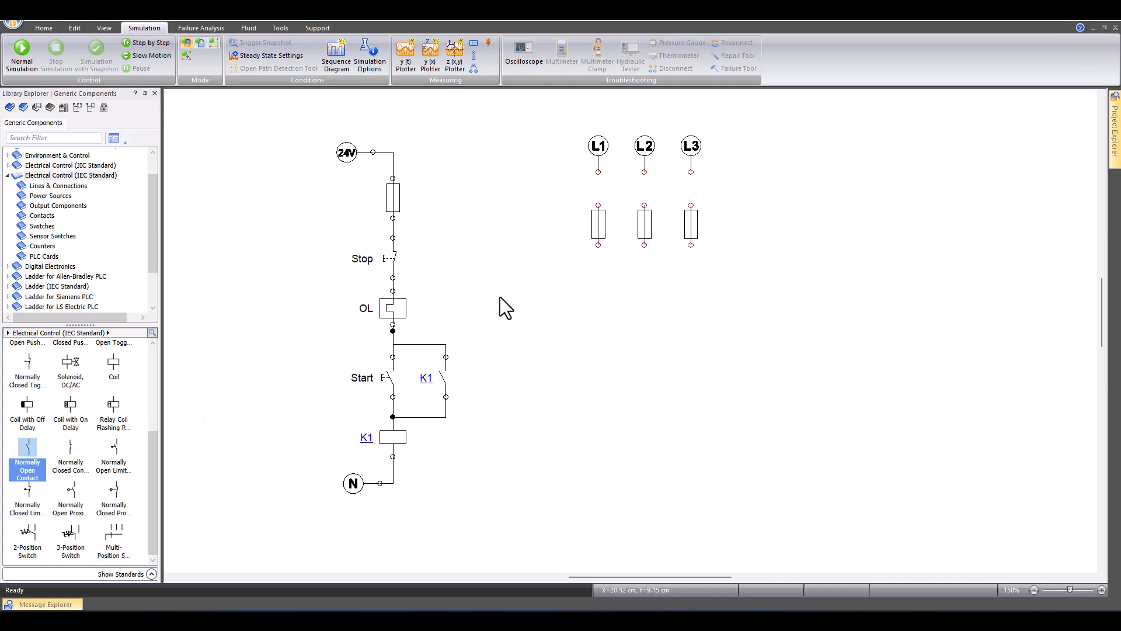
pyautogui.moveTo(29, 479); pyautogui.dragTo(605, 290)
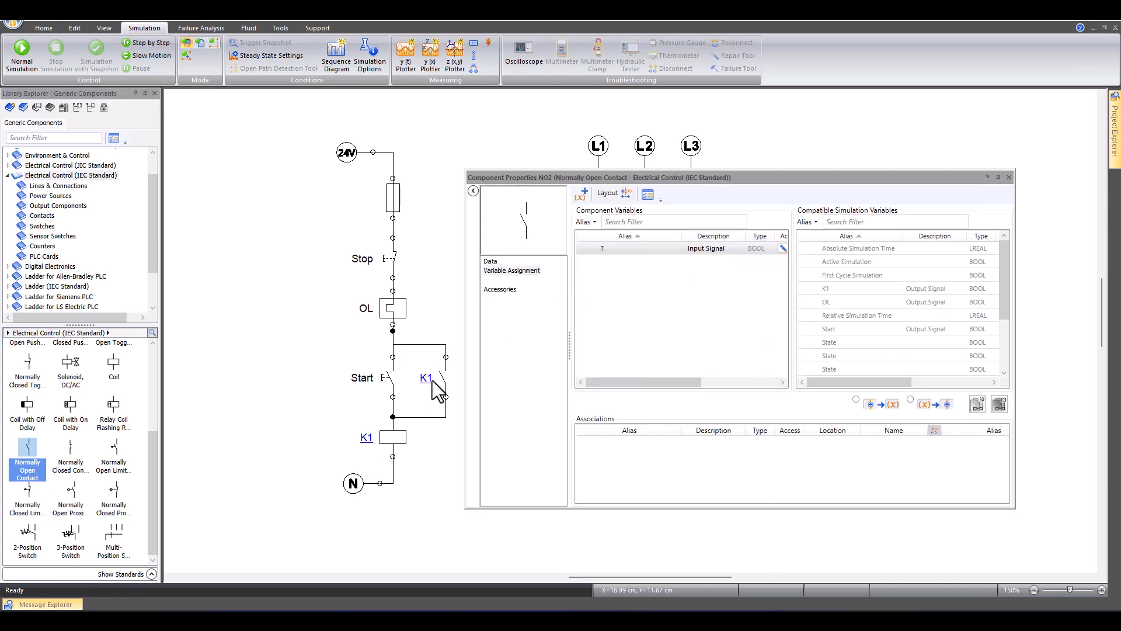
pyautogui.click(847, 286)
pyautogui.rightClick(843, 289)
pyautogui.click(795, 298)
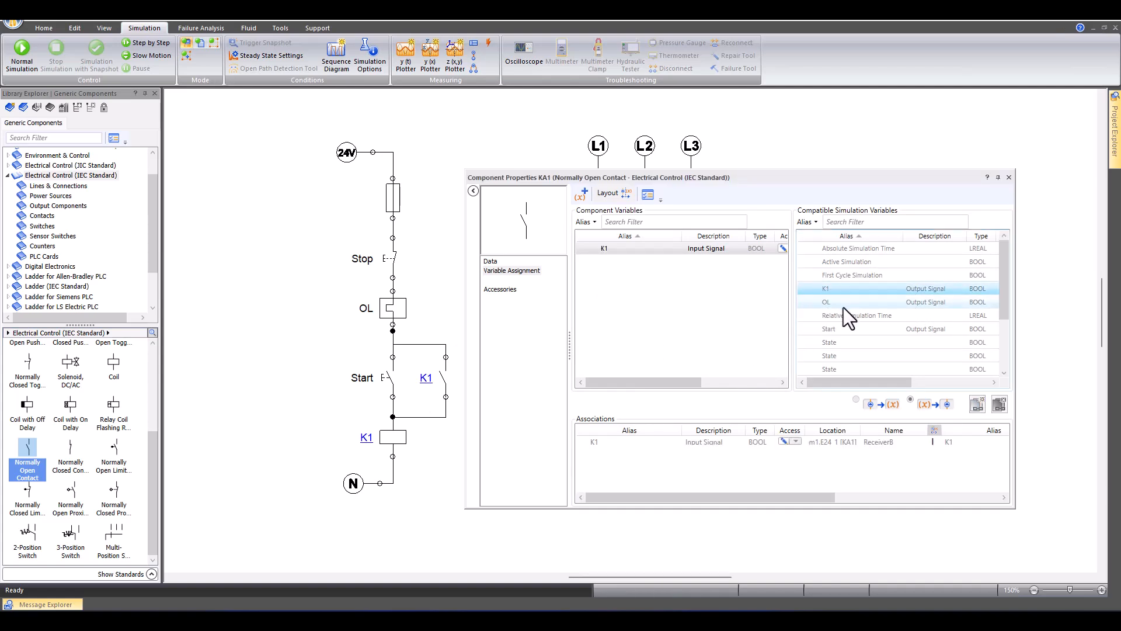
pyautogui.click(1010, 178)
pyautogui.click(499, 420)
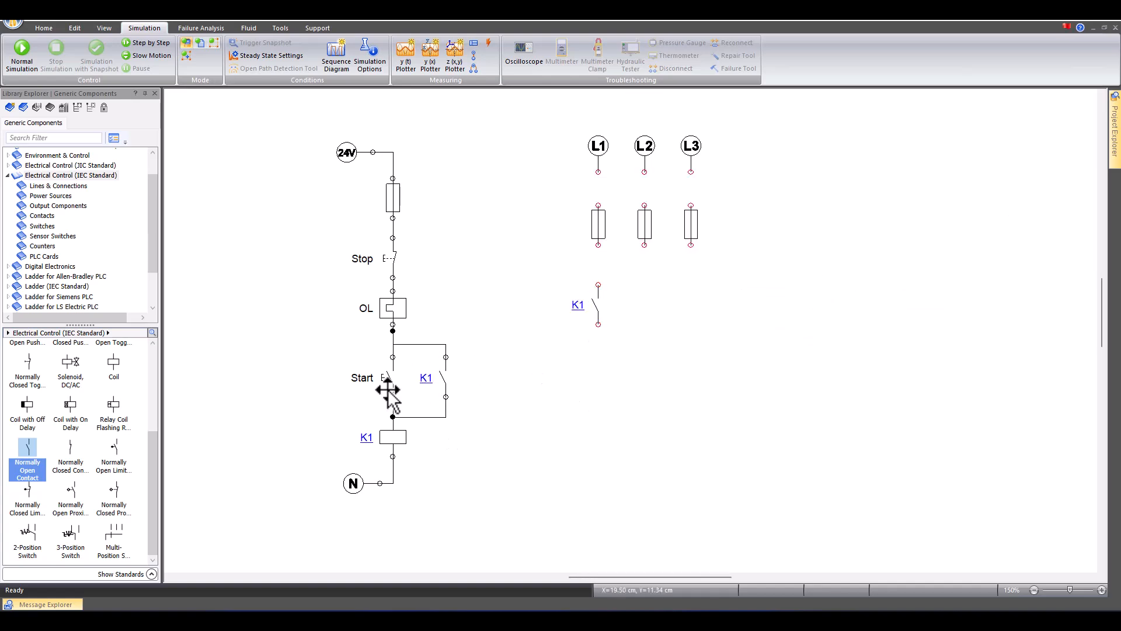
# Step: Place normally open contacts below the L2 and L3 fuses, associating each input signal with the K1 coil variable
pyautogui.moveTo(27, 461); pyautogui.dragTo(651, 290)
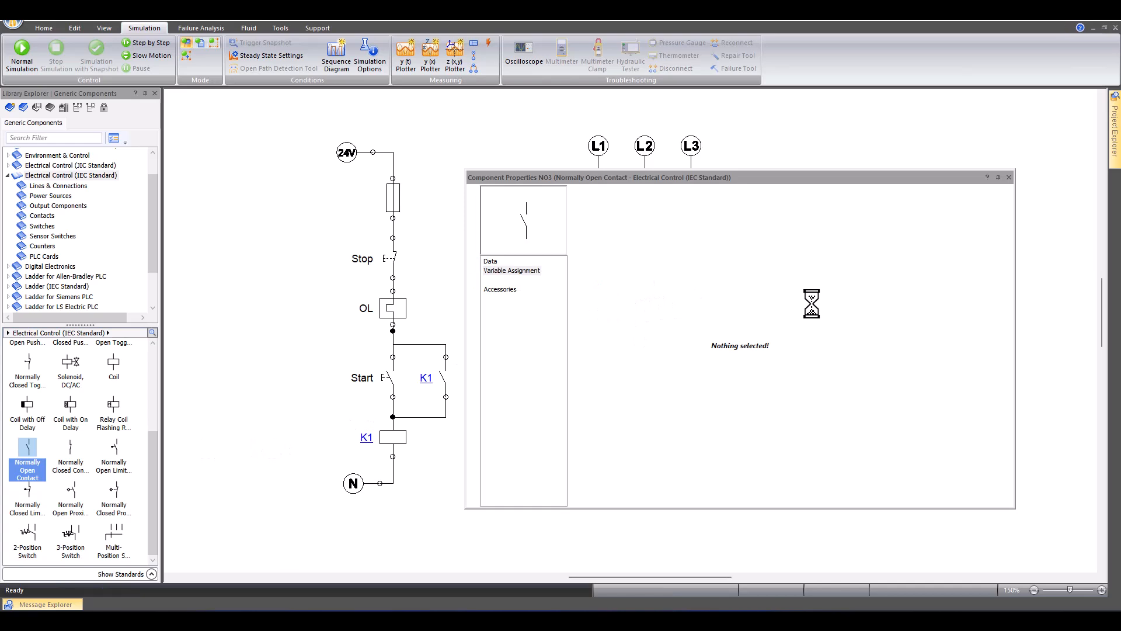
pyautogui.rightClick(837, 286)
pyautogui.click(807, 295)
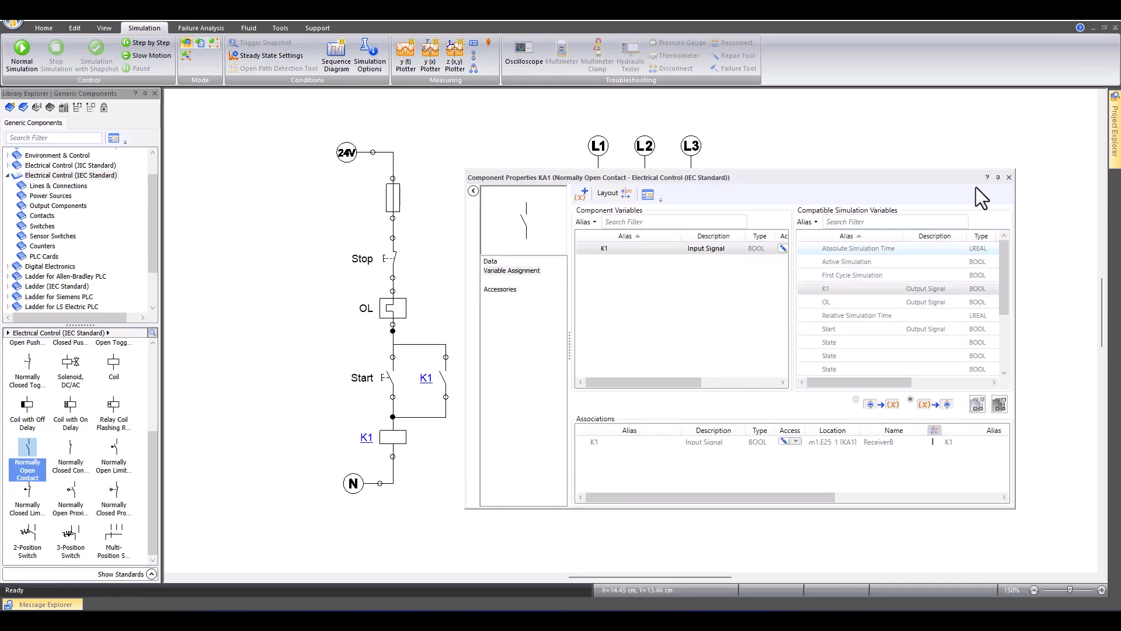
pyautogui.click(1010, 177)
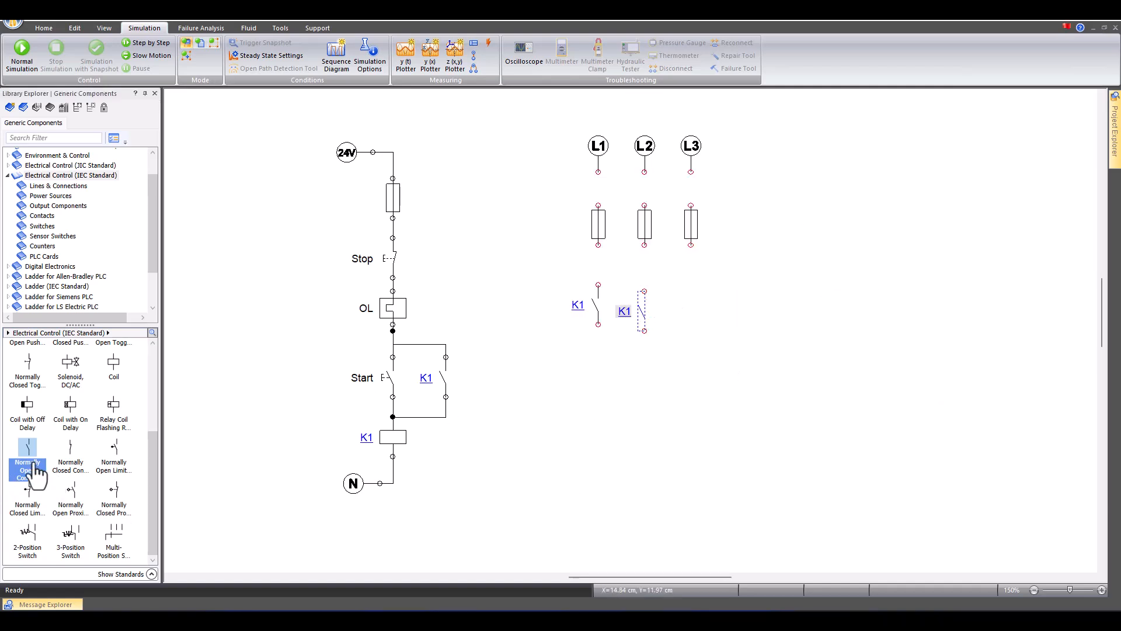
pyautogui.moveTo(34, 474); pyautogui.dragTo(690, 304)
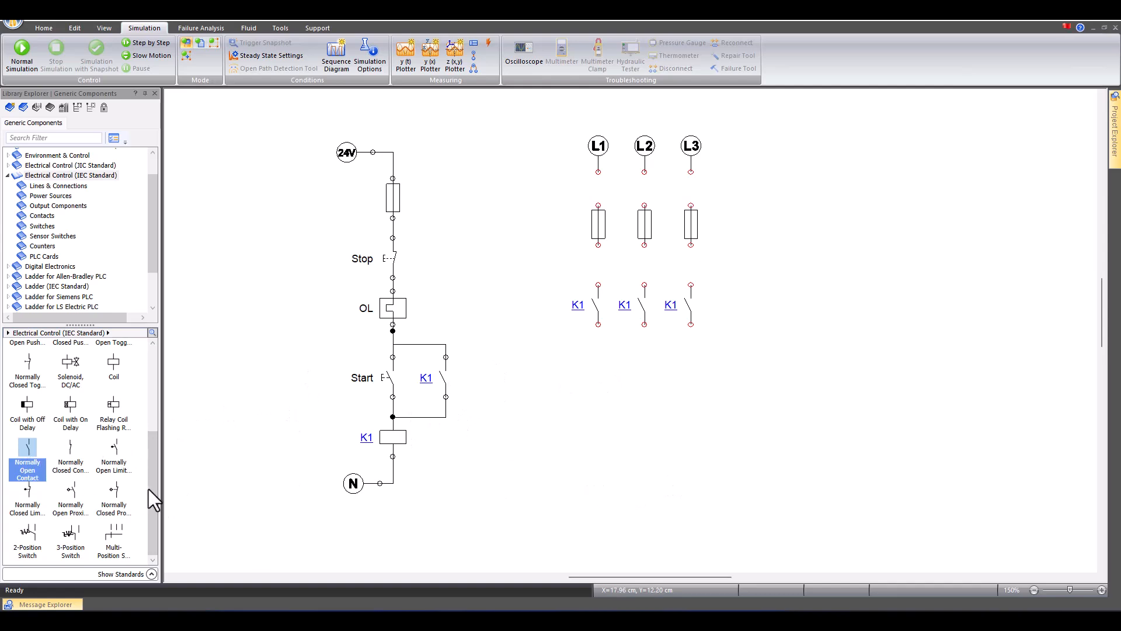
pyautogui.moveTo(148, 489); pyautogui.dragTo(158, 372)
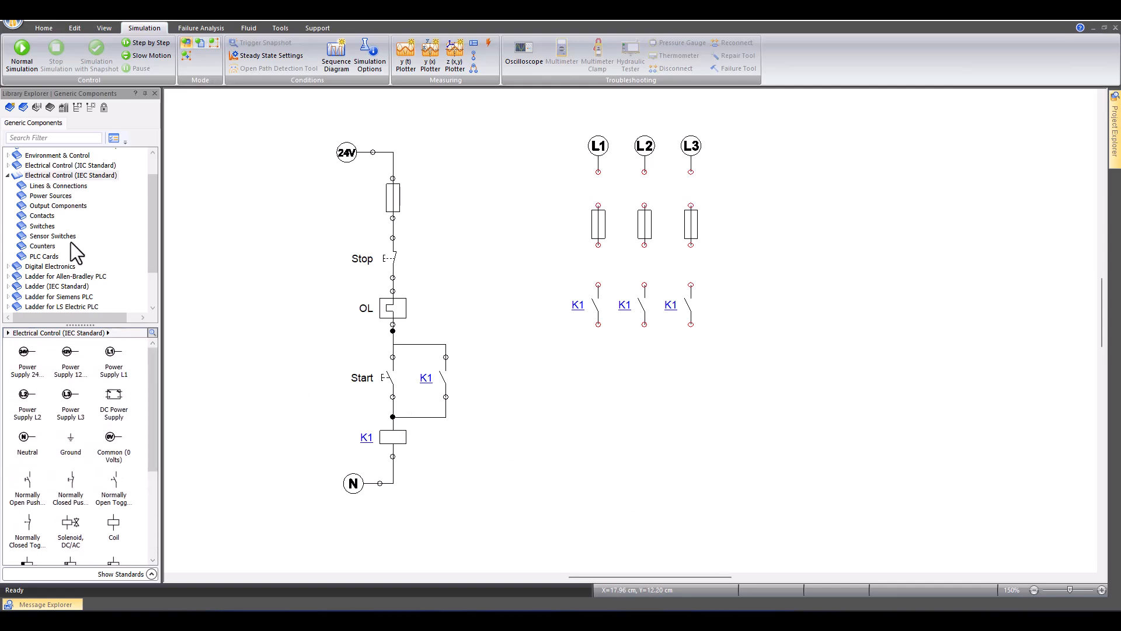
# Step: Place an IEC overload relay from the Output Components library below the L1 K1 contact, with alias OL
pyautogui.click(40, 237)
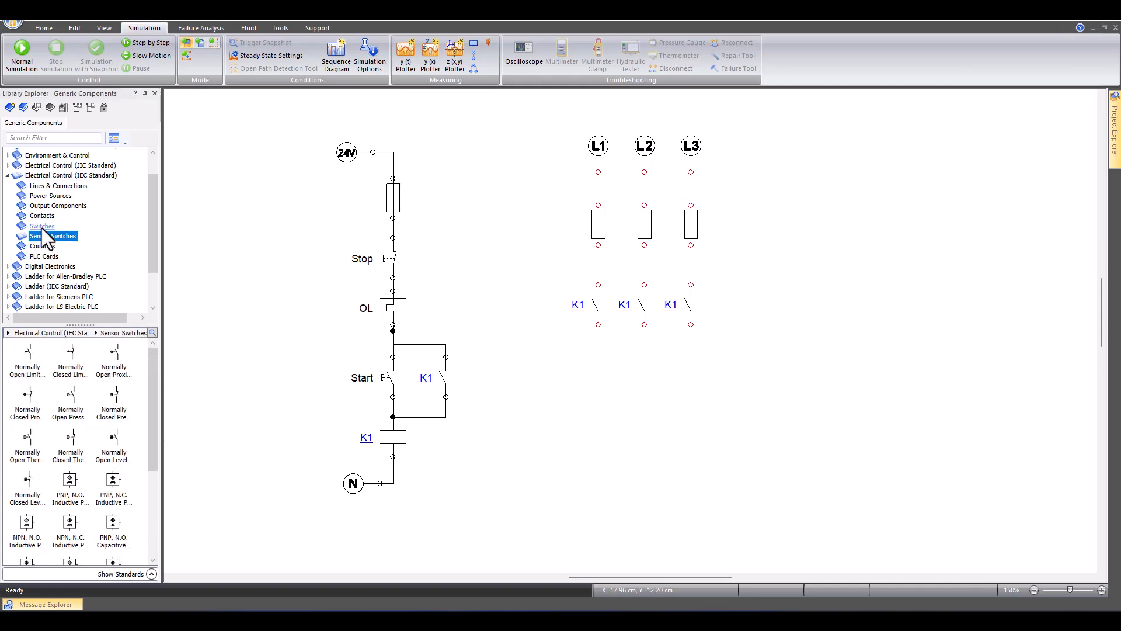
pyautogui.click(41, 227)
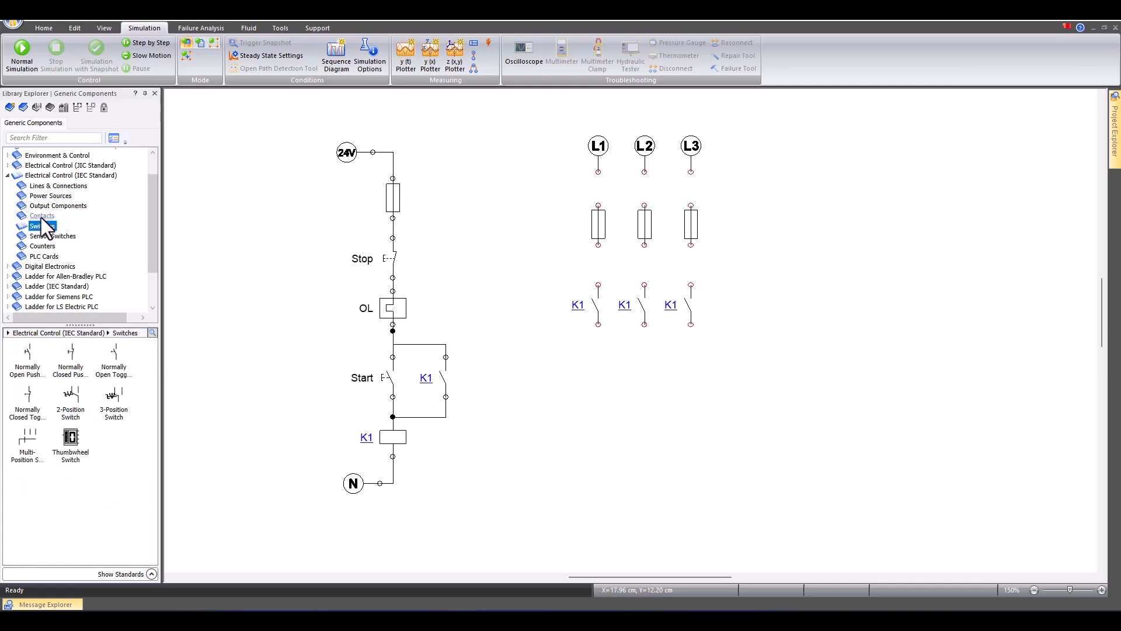
pyautogui.click(41, 216)
pyautogui.click(42, 208)
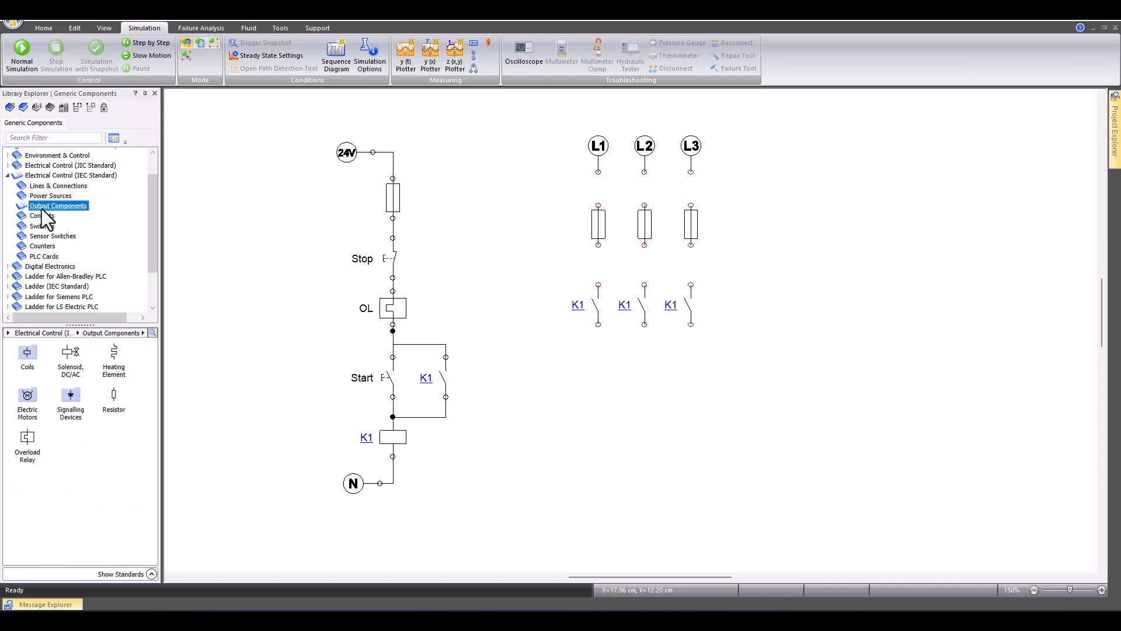
pyautogui.click(33, 451)
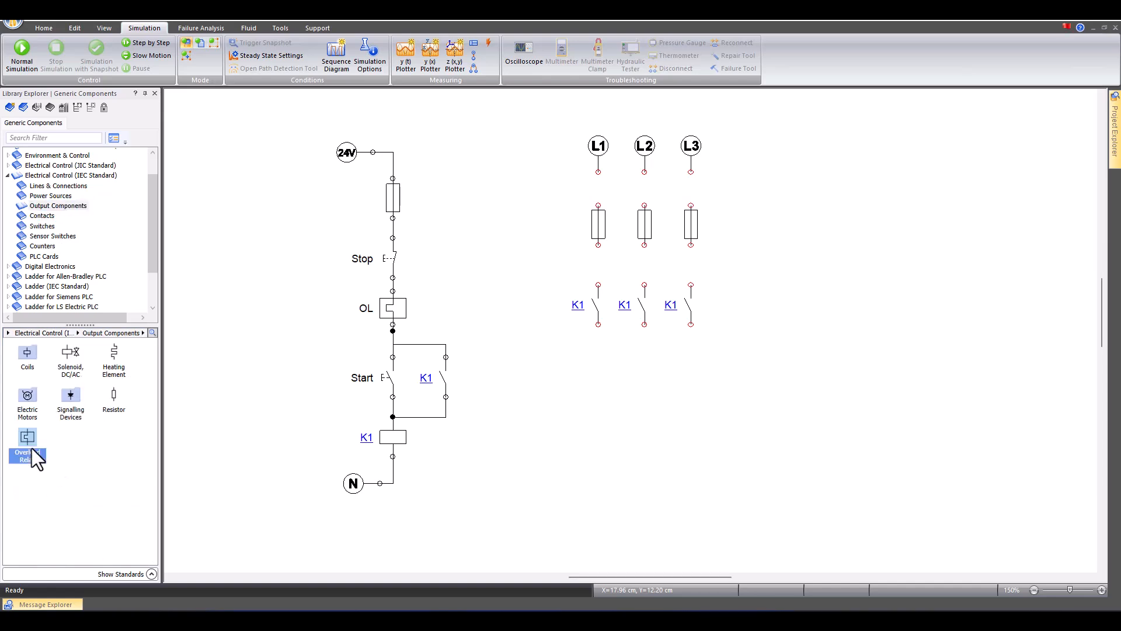
pyautogui.moveTo(25, 444); pyautogui.dragTo(528, 396)
pyautogui.moveTo(36, 433); pyautogui.dragTo(596, 362)
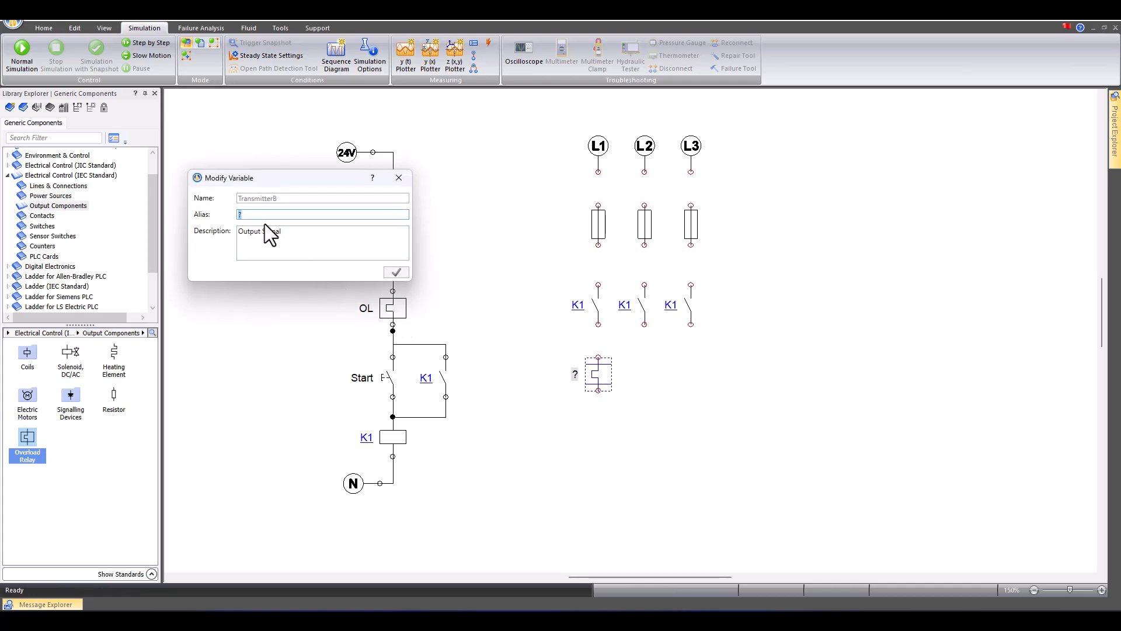
pyautogui.write('OL')
pyautogui.click(395, 273)
# Step: Copy the OL overload relay and paste one copy below the L2 contact and another below the L3 contact
pyautogui.rightClick(601, 375)
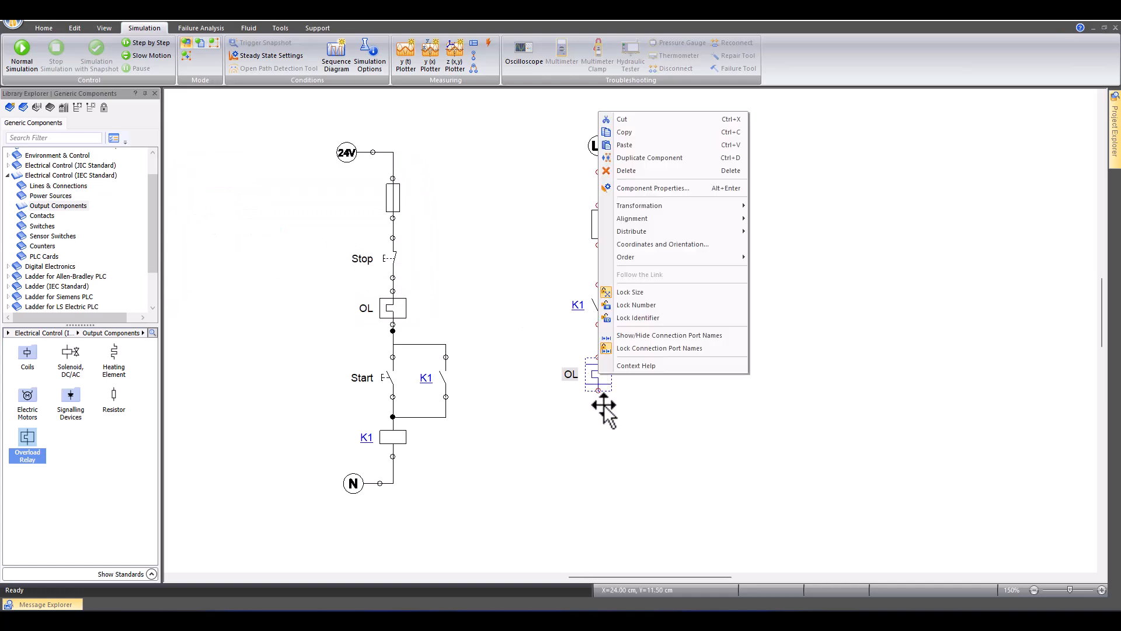
pyautogui.click(650, 131)
pyautogui.click(701, 394)
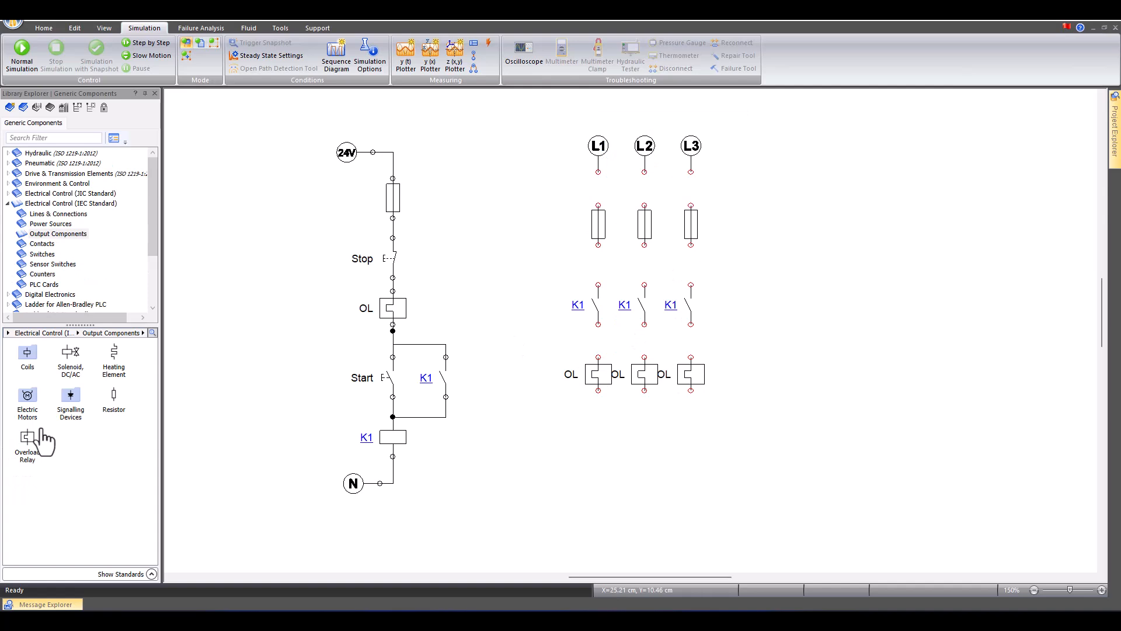
# Step: Place a three-phase motor centred below the overload relays and give it the alias Motor
pyautogui.click(28, 400)
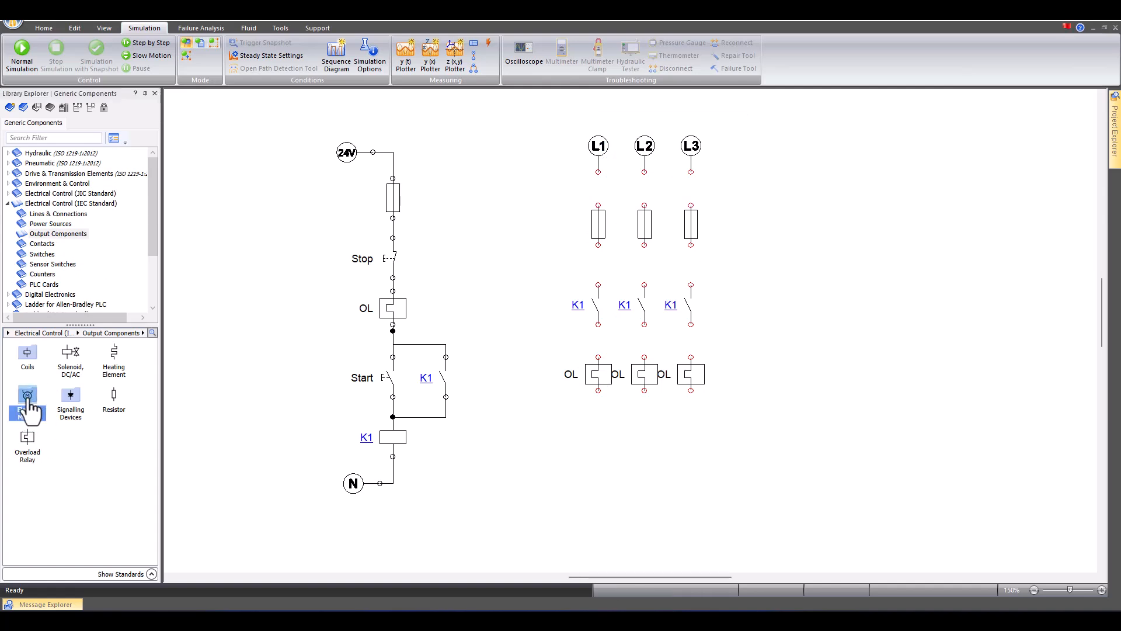
pyautogui.doubleClick(26, 397)
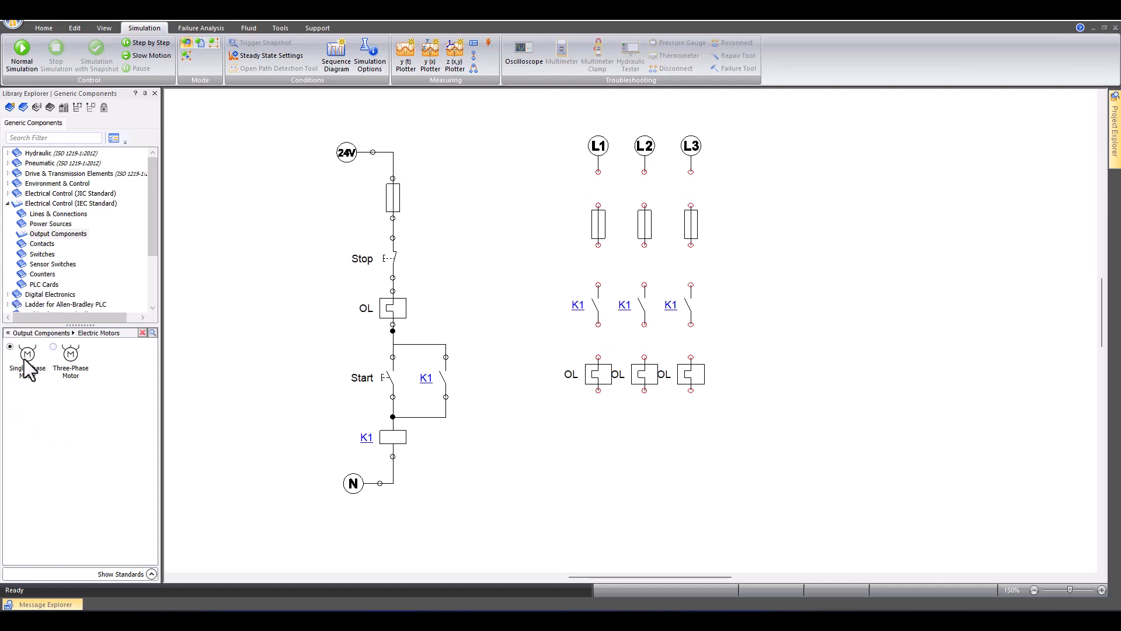
pyautogui.click(70, 356)
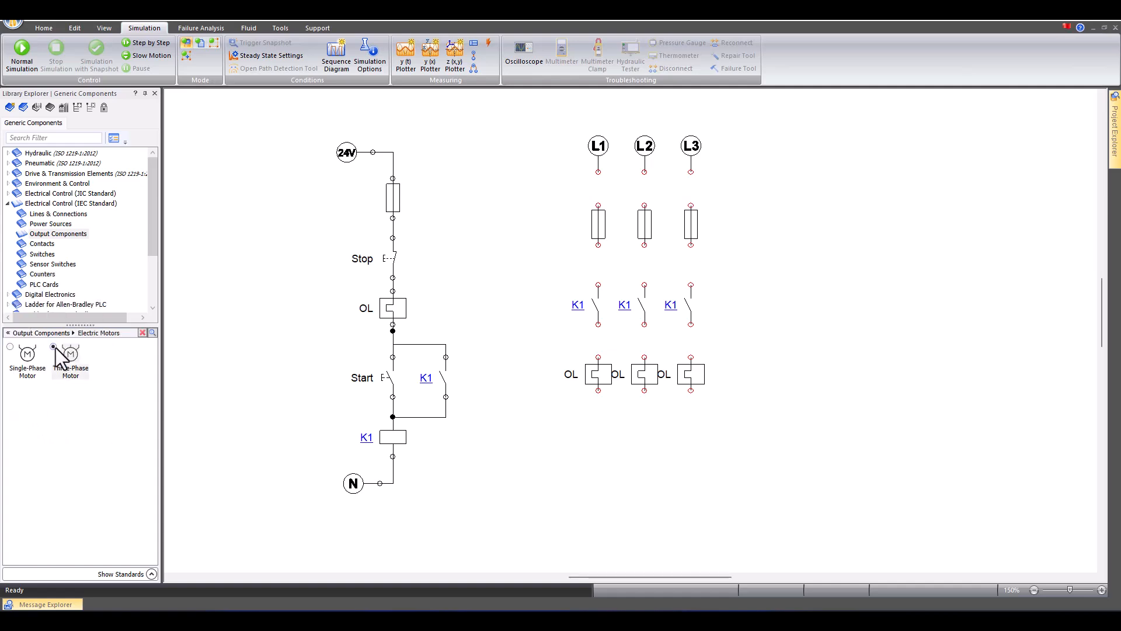
pyautogui.moveTo(71, 358); pyautogui.dragTo(649, 433)
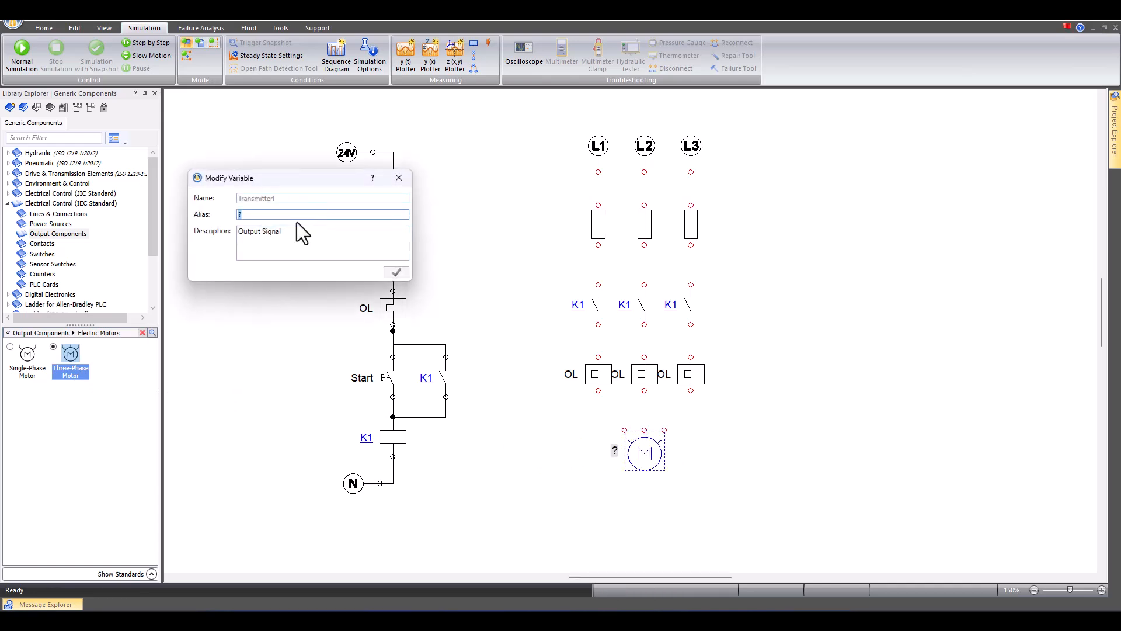
pyautogui.write('Motor')
pyautogui.click(394, 272)
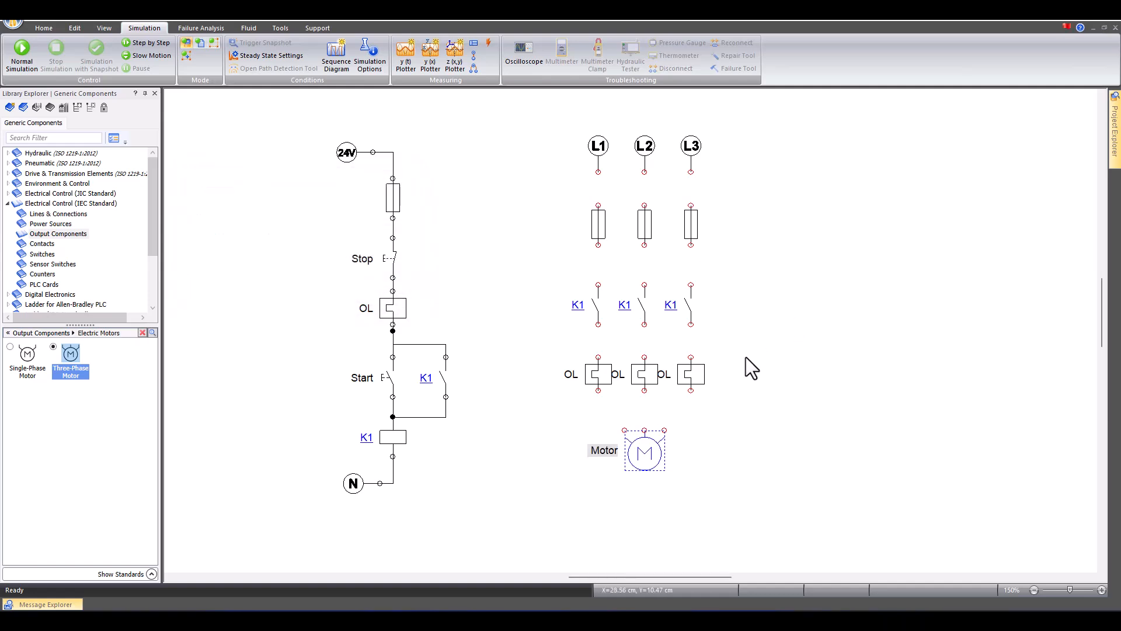
pyautogui.click(542, 307)
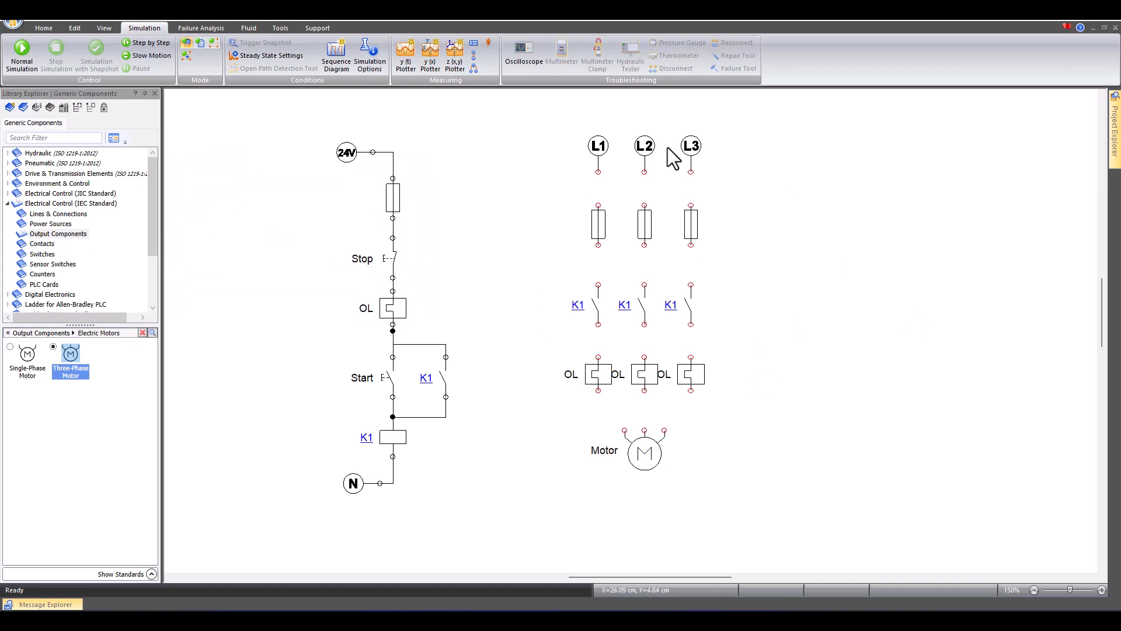
# Step: Wire the L1, L2 and L3 supplies to their fuses and each fuse to the K1 contact below it
pyautogui.moveTo(597, 172); pyautogui.dragTo(648, 171)
pyautogui.rightClick(612, 203)
pyautogui.rightClick(612, 202)
pyautogui.click(626, 174)
pyautogui.moveTo(645, 173)
pyautogui.mouseDown()
pyautogui.moveTo(648, 212)
pyautogui.moveTo(689, 223)
pyautogui.mouseUp()
pyautogui.rightClick(661, 225)
pyautogui.click(670, 185)
pyautogui.moveTo(691, 172); pyautogui.dragTo(691, 206)
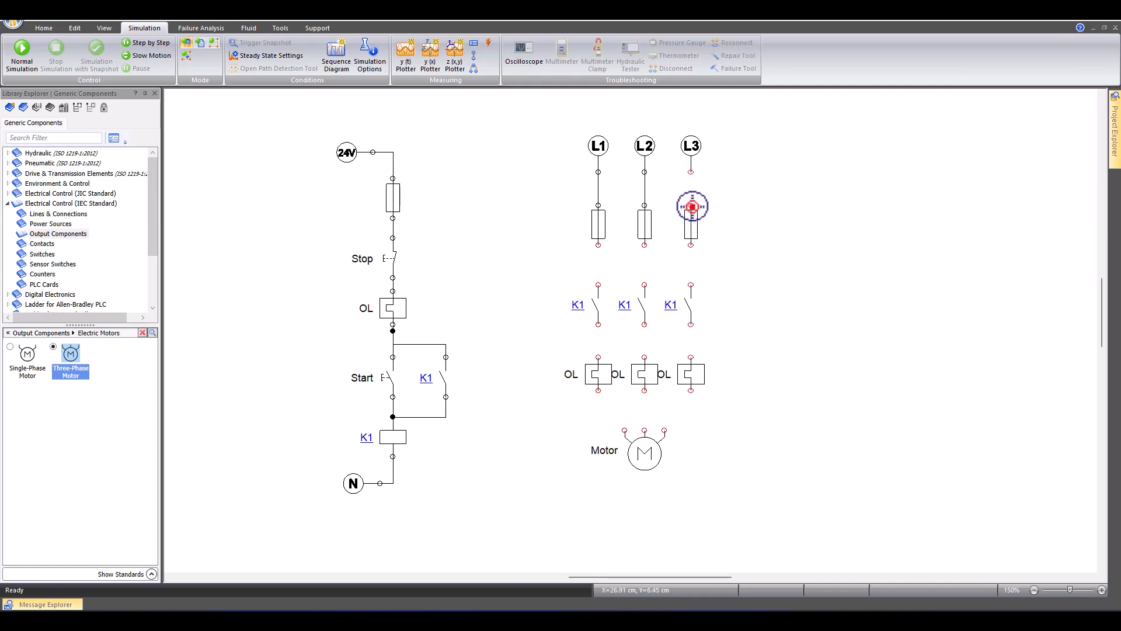
pyautogui.moveTo(691, 245); pyautogui.dragTo(692, 283)
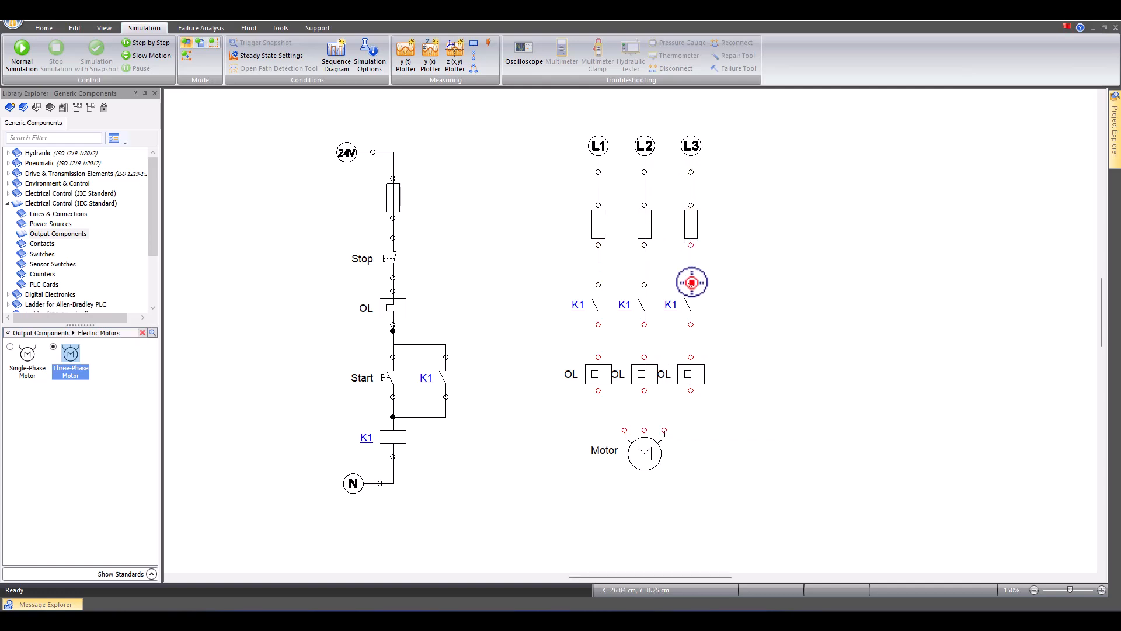
pyautogui.rightClick(755, 357)
pyautogui.click(572, 353)
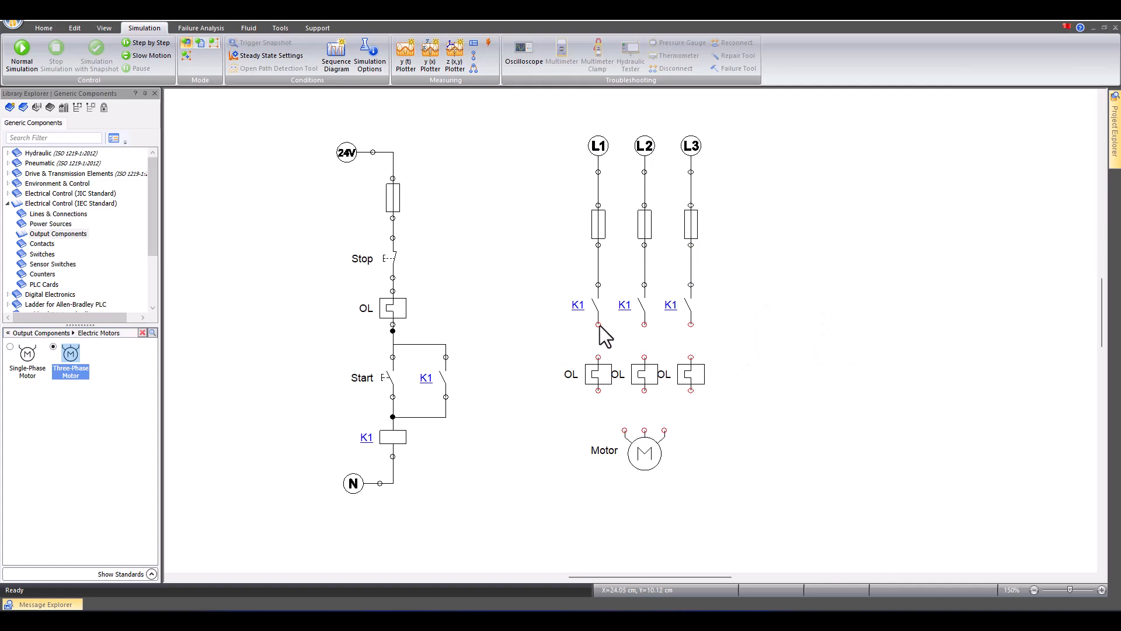
# Step: Wire each of the three K1 contacts to the overload relay directly below it
pyautogui.moveTo(597, 326); pyautogui.dragTo(598, 357)
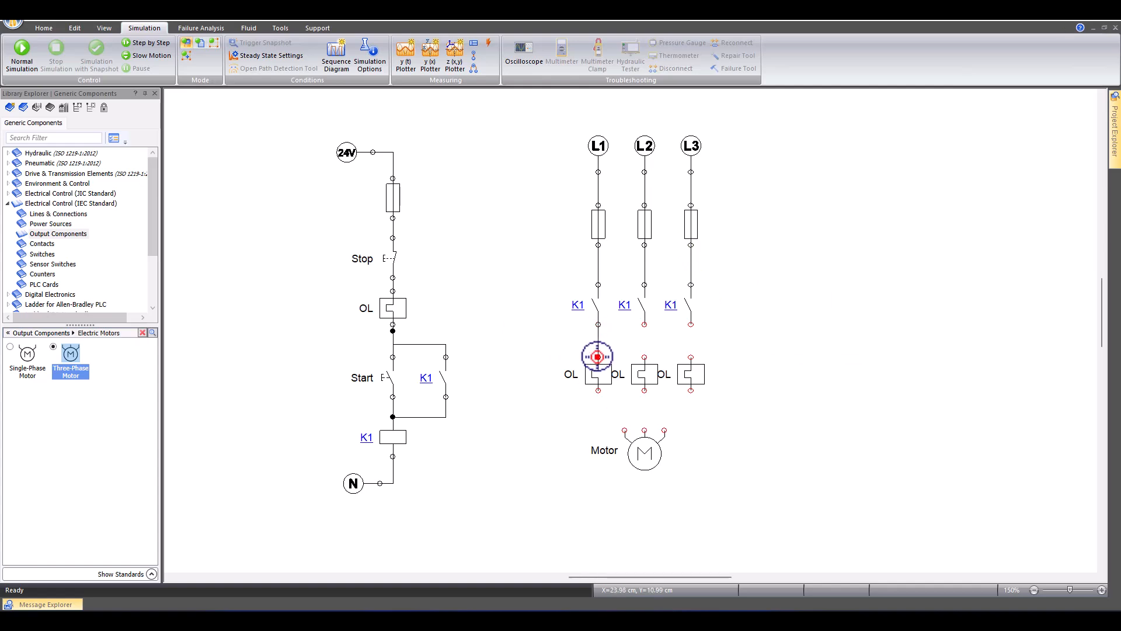
pyautogui.moveTo(645, 325); pyautogui.dragTo(645, 358)
pyautogui.moveTo(691, 325); pyautogui.dragTo(690, 357)
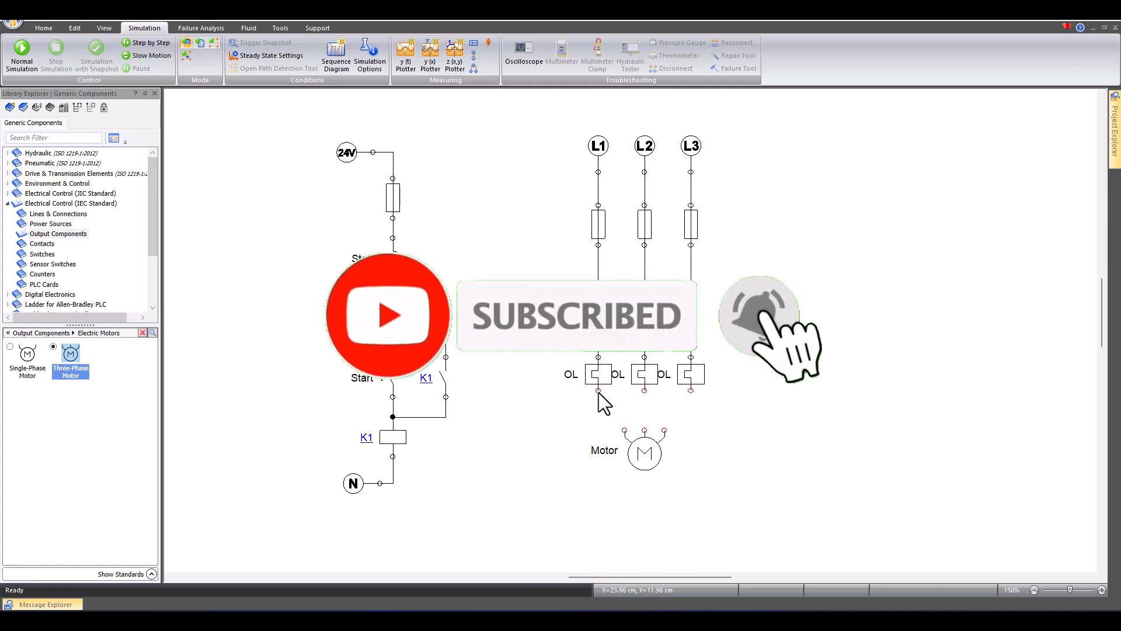
# Step: Wire the outputs of the three overload relays to the three terminals of the motor
pyautogui.moveTo(598, 390); pyautogui.dragTo(624, 431)
pyautogui.moveTo(644, 391); pyautogui.dragTo(644, 430)
pyautogui.moveTo(691, 390); pyautogui.dragTo(664, 430)
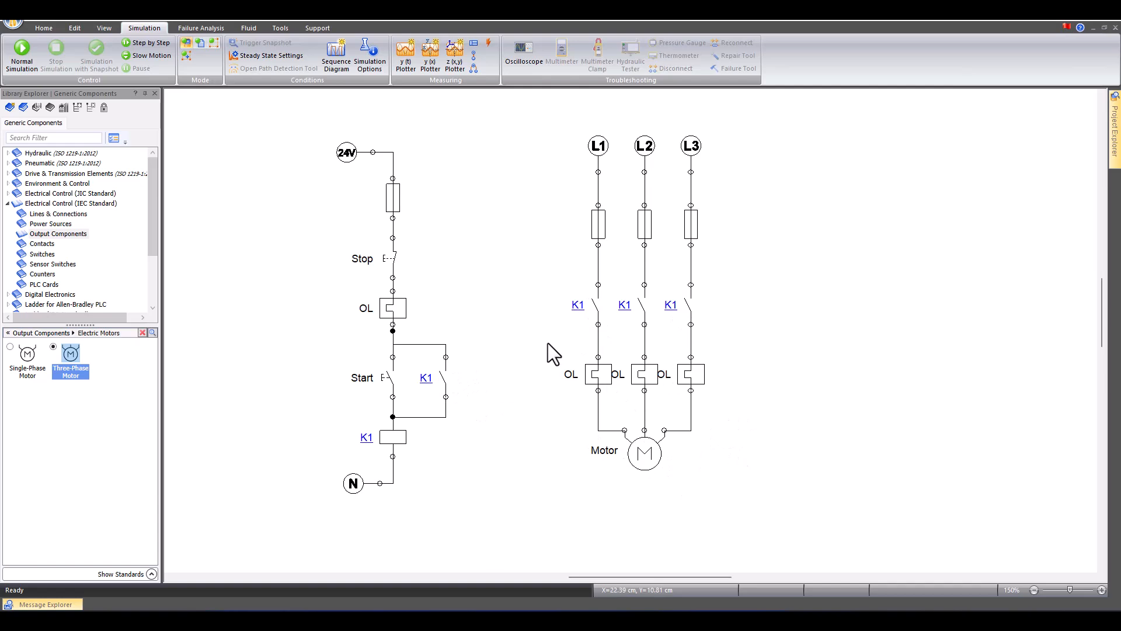
# Step: Run the normal simulation and test the circuit by actuating the Start pushbutton, followed by the Stop pushbutton
pyautogui.click(25, 51)
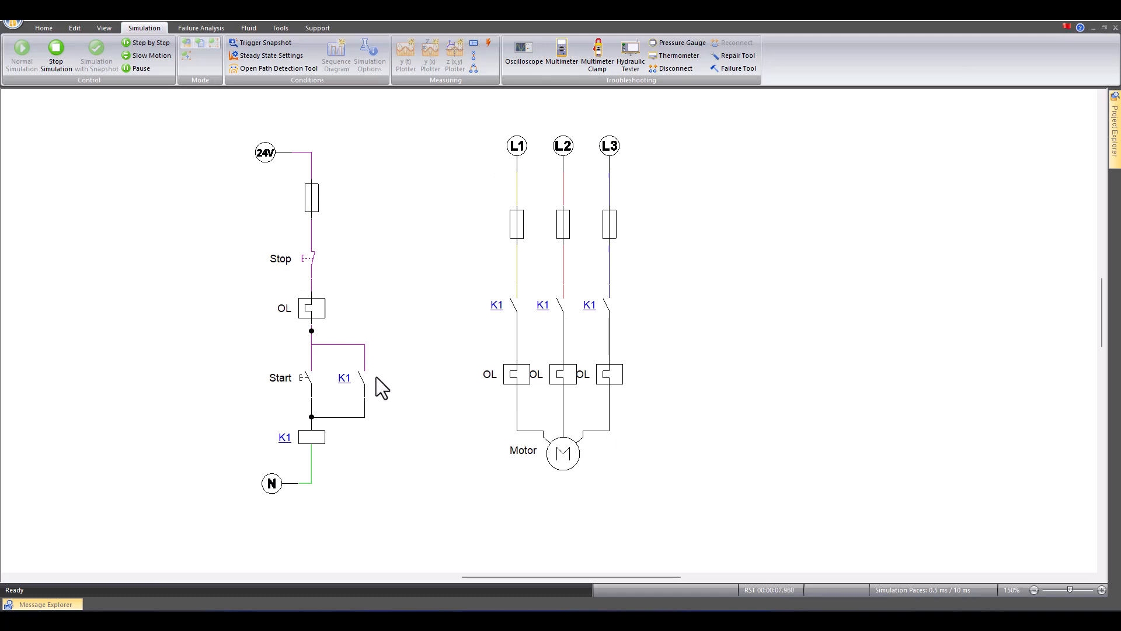
pyautogui.click(308, 378)
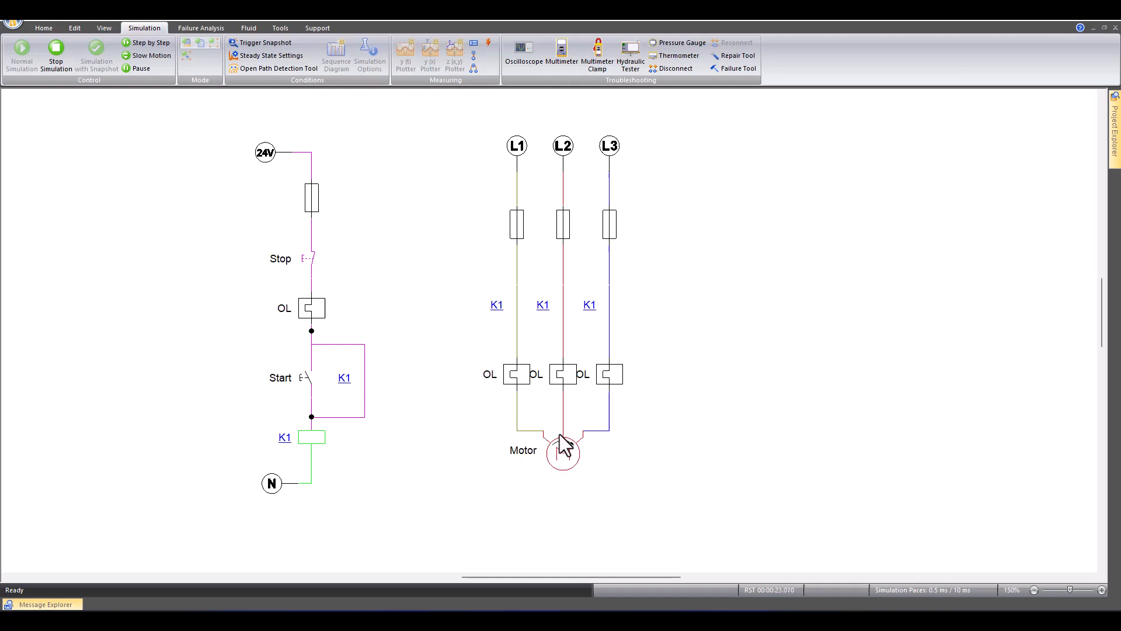
pyautogui.click(312, 258)
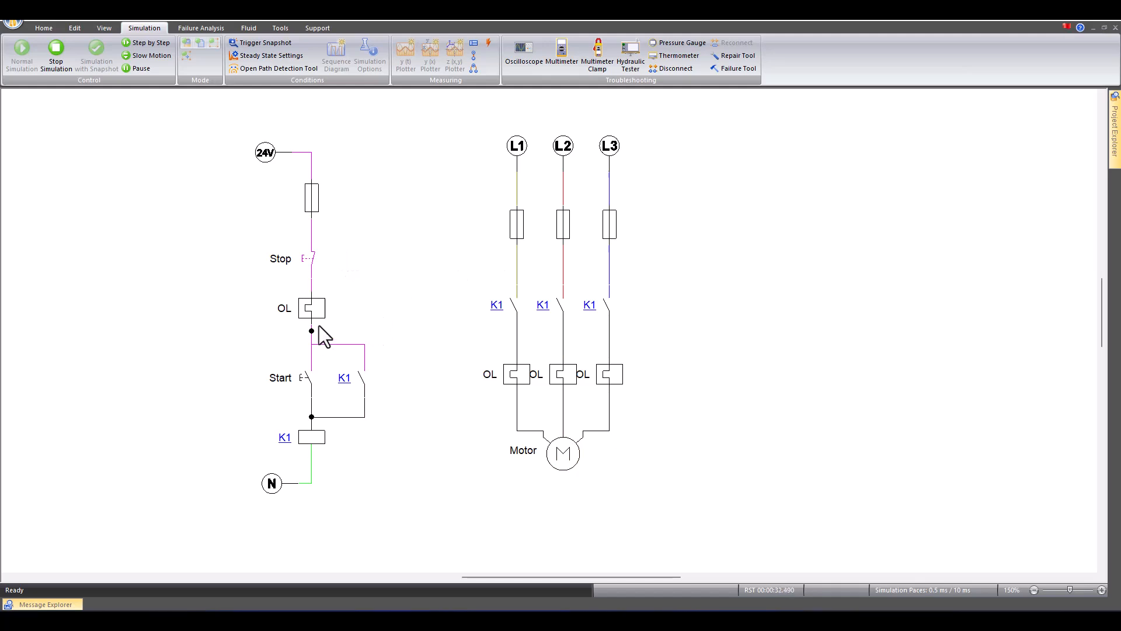
# Step: Repeat the start-stop test twice in the running simulation, alternating the Start and Stop pushbuttons
pyautogui.click(306, 376)
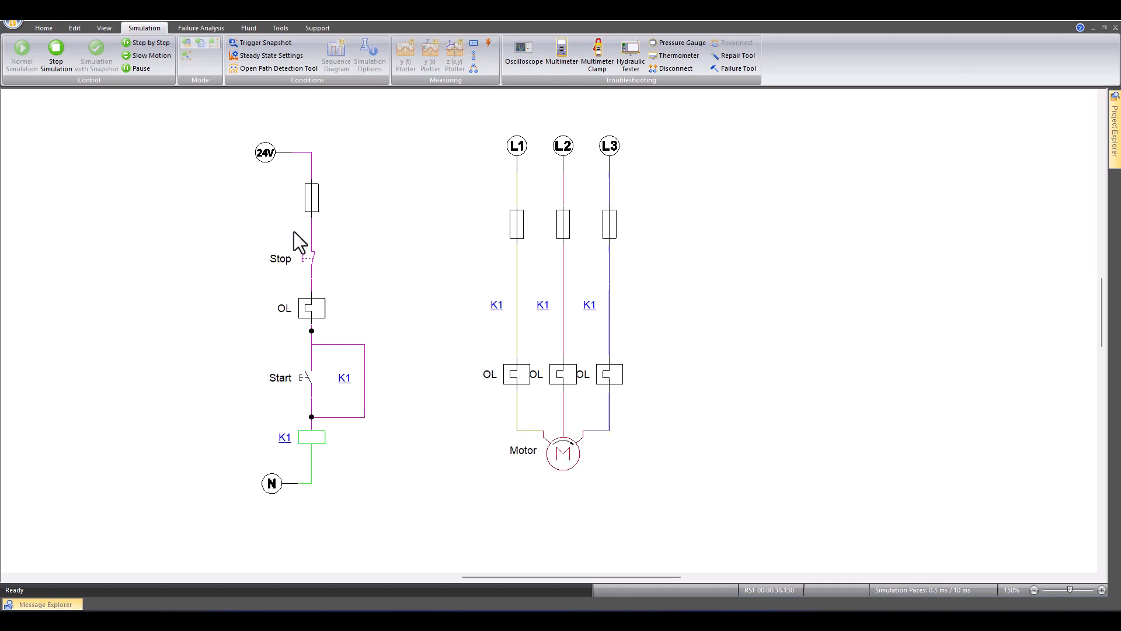
pyautogui.click(313, 258)
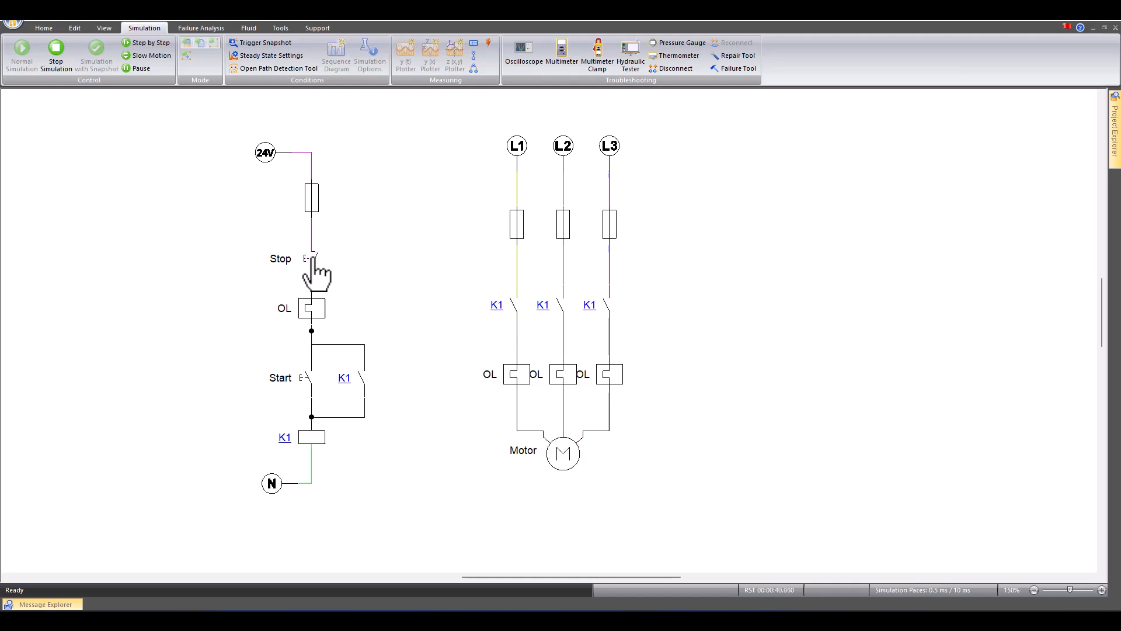
pyautogui.click(310, 378)
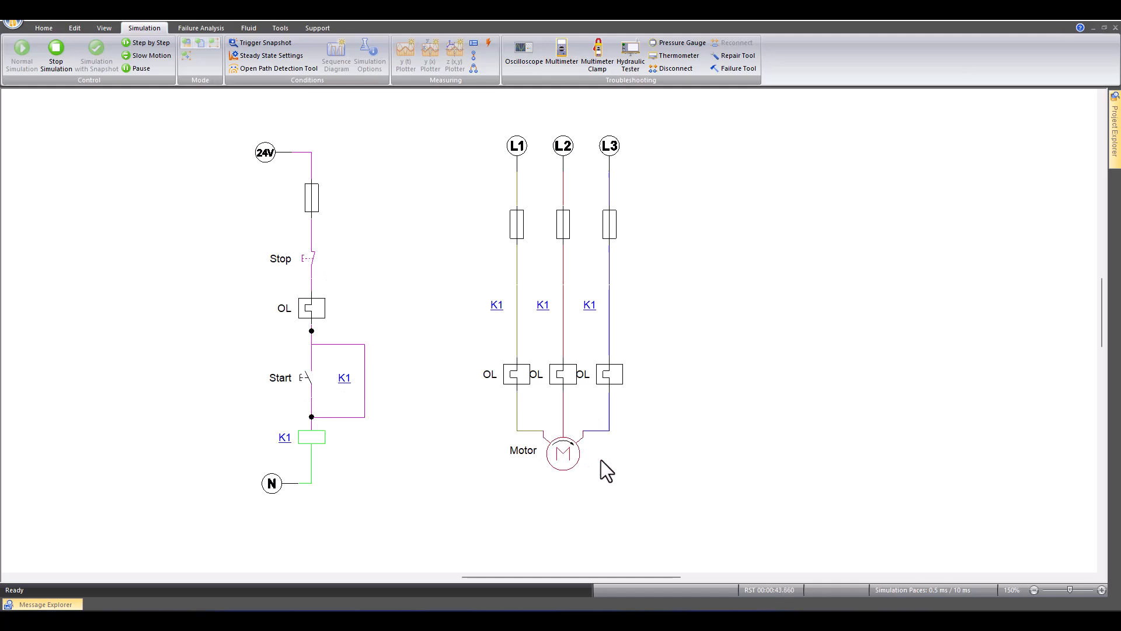
pyautogui.click(312, 259)
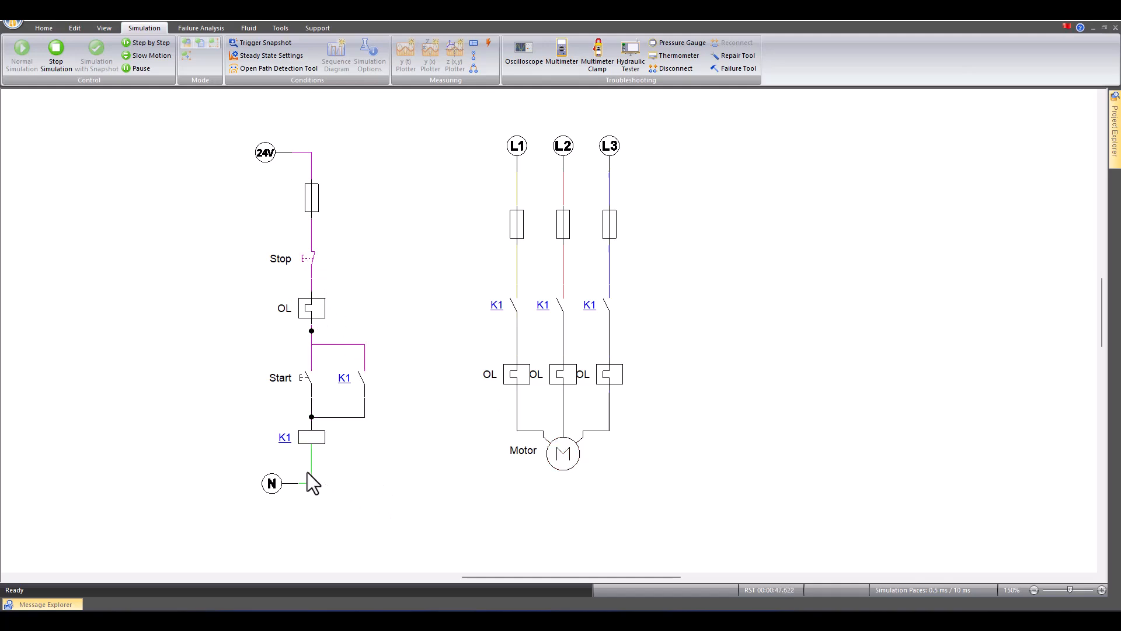